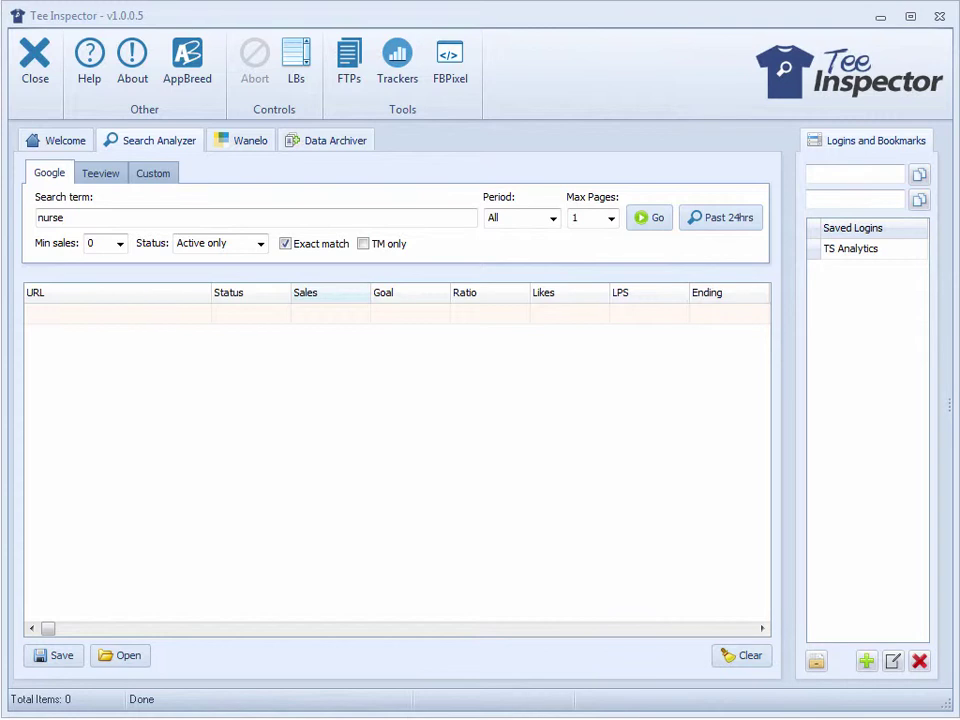
Run a Wanelo search for "nurse shirt" with the maximum results set to 120.
click(244, 141)
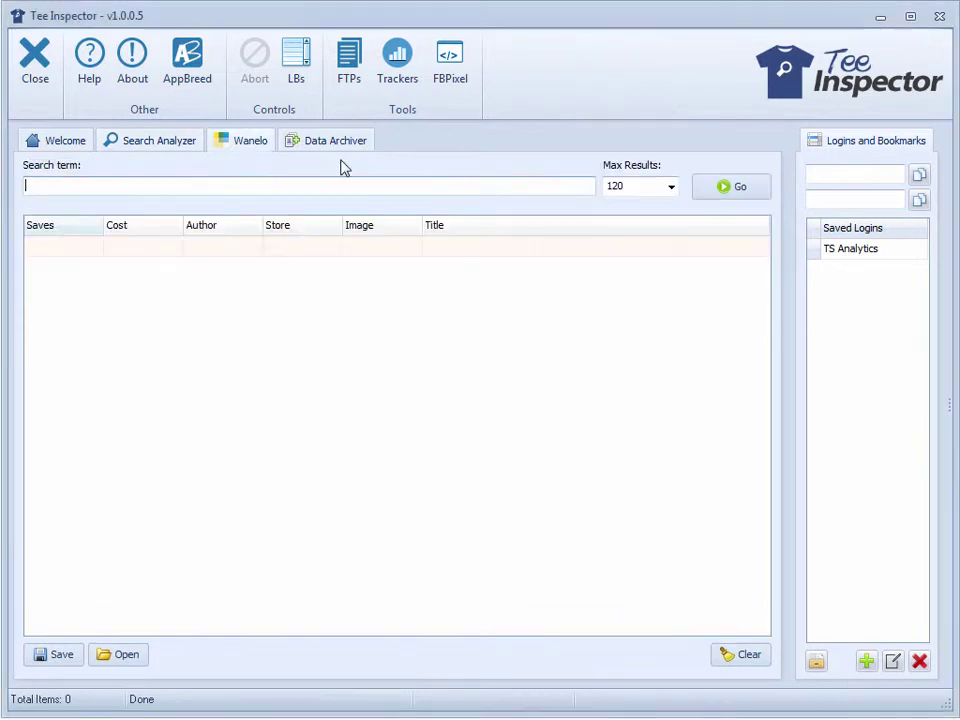
click(412, 187)
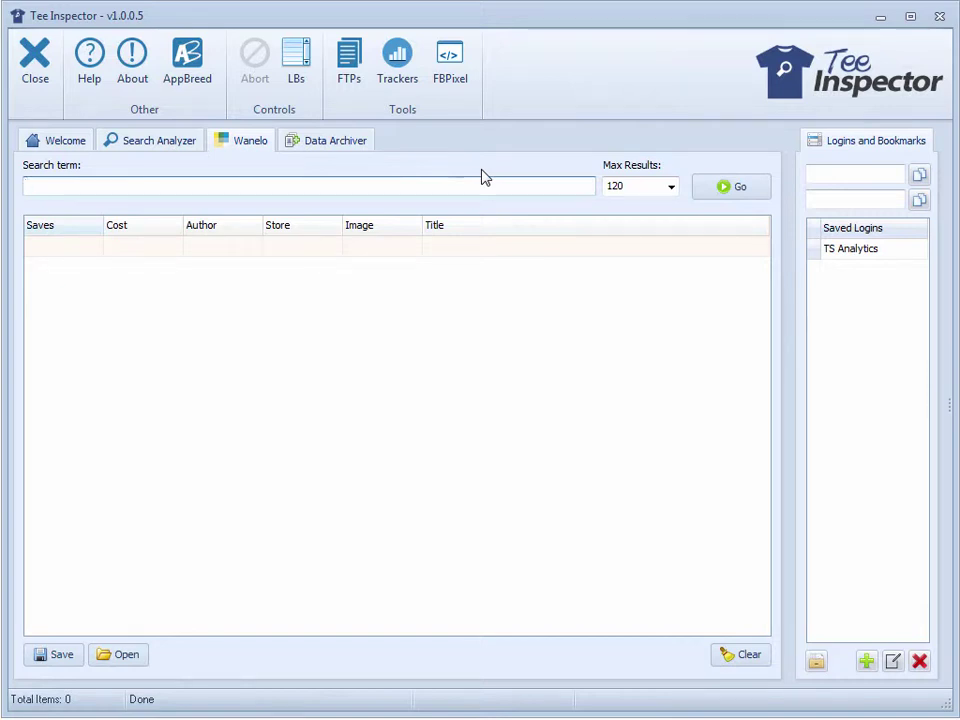
text(nurse shirt)
click(630, 188)
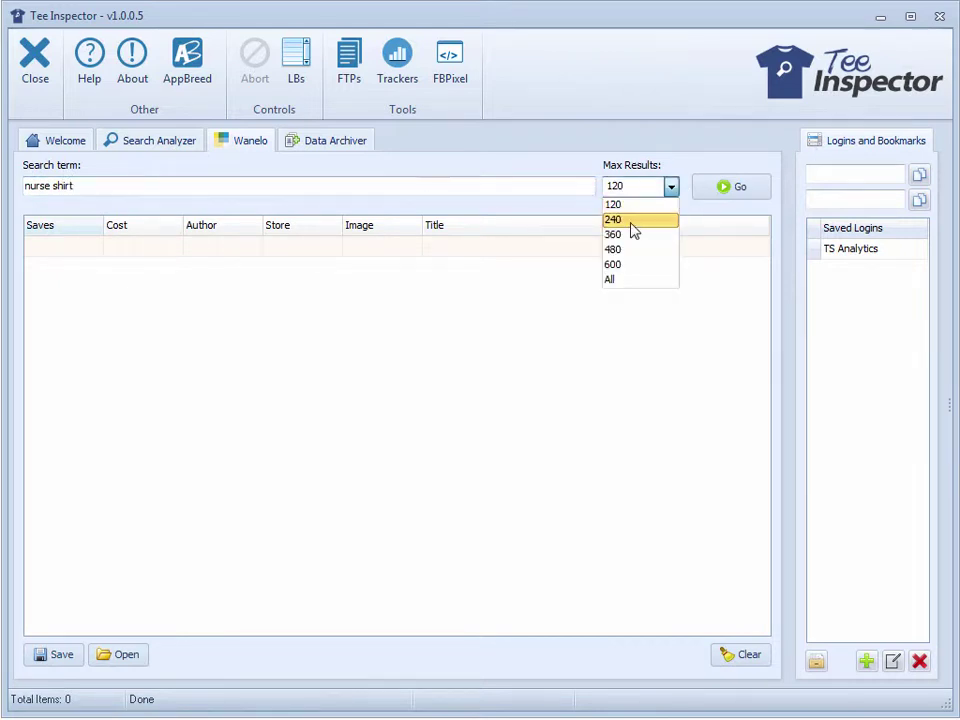
click(628, 206)
click(736, 190)
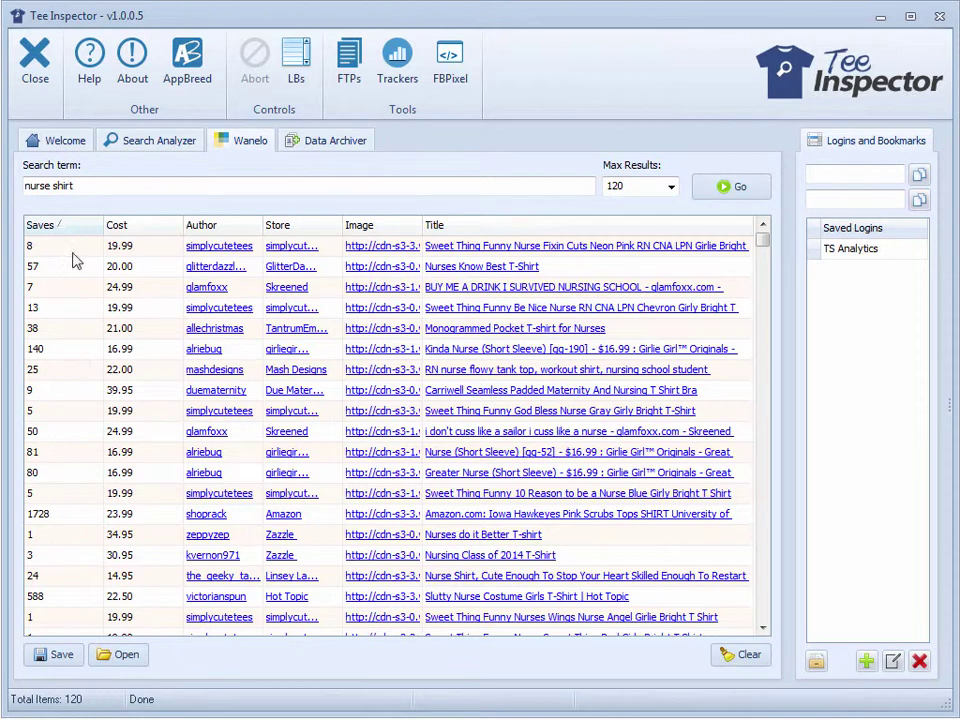
Sort the Wanelo results by saves in descending order and open the top product's page in the browser.
click(45, 225)
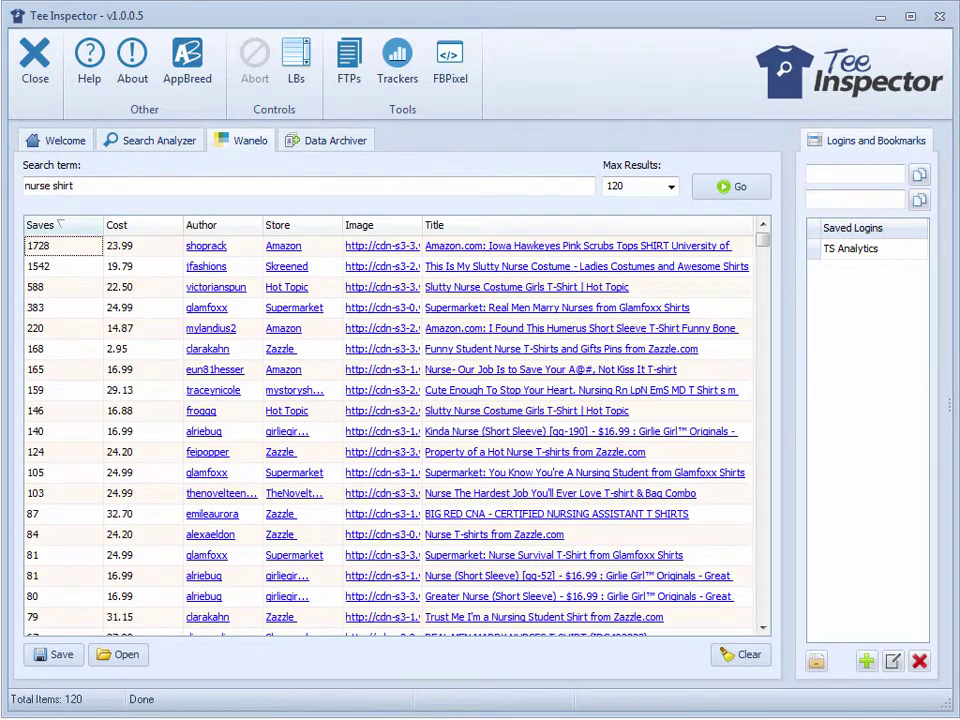
click(493, 245)
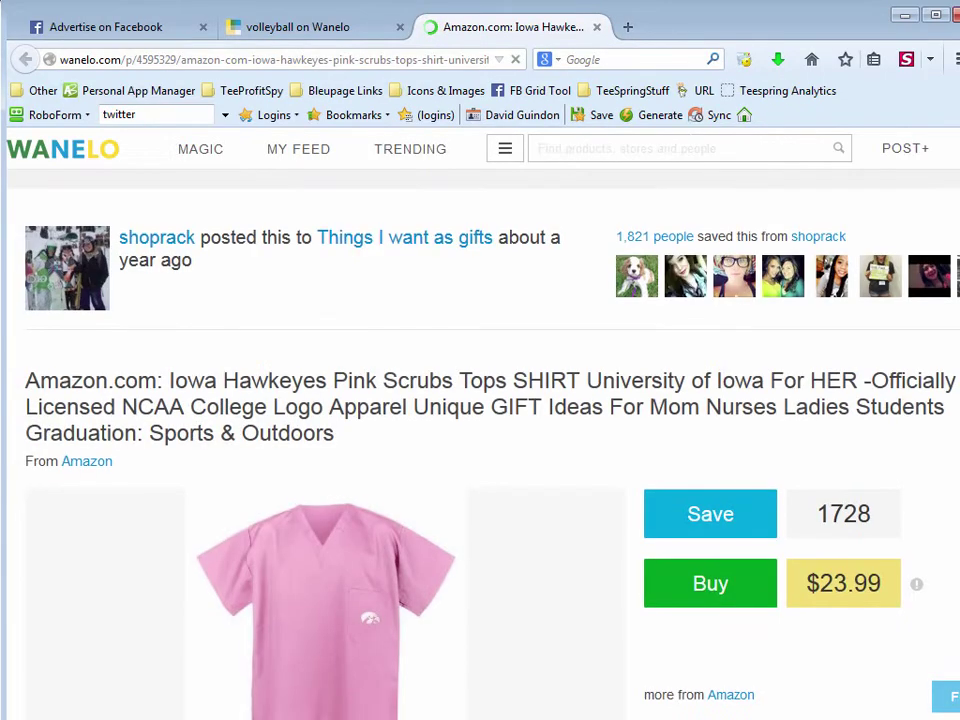
Search the Wanelo website for "nurse shirts" and look through the save counts of the listed products.
click(585, 146)
text(nurse shirts)
key(Return)
scroll(905, 300, down, 5)
scroll(900, 322, up, 5)
mouse_move(128, 456)
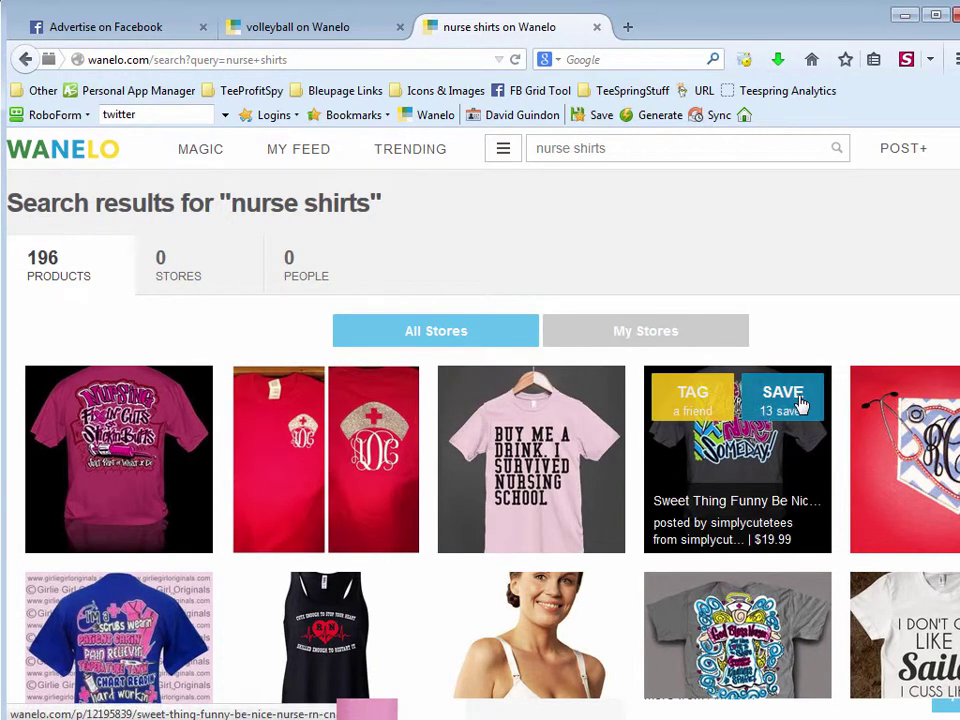
scroll(746, 514, down, 3)
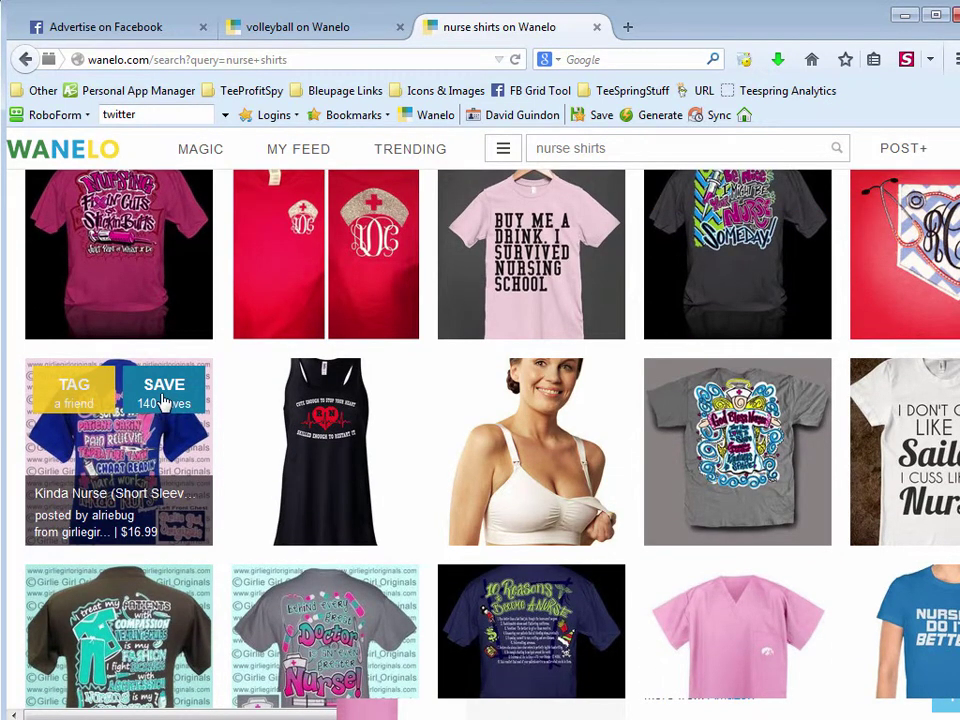
scroll(289, 461, up, 3)
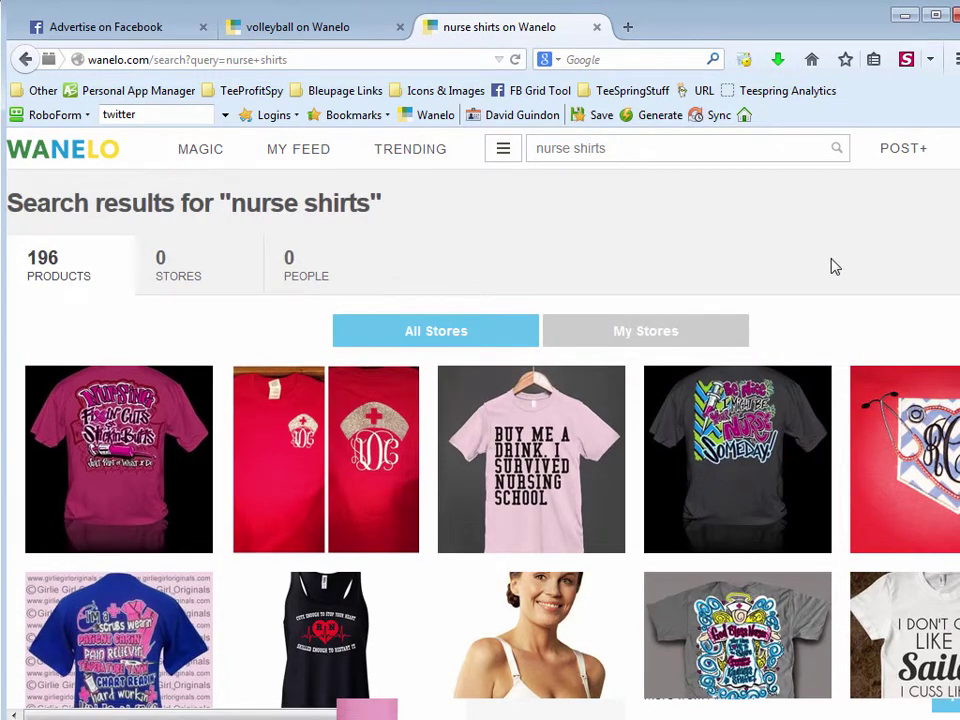
scroll(835, 267, down, 10)
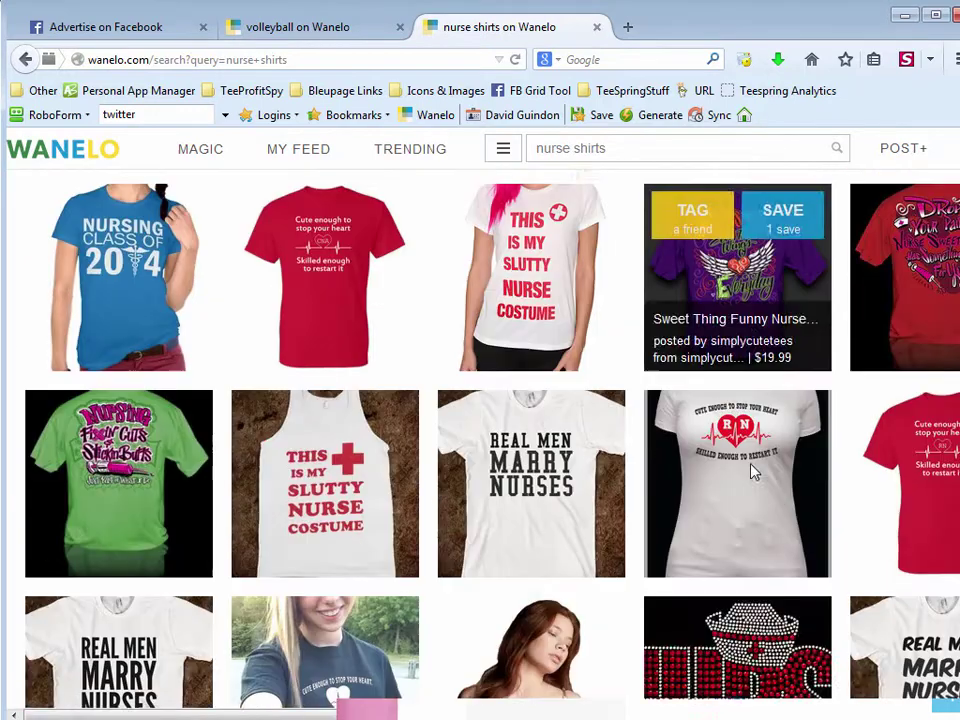
scroll(742, 484, up, 10)
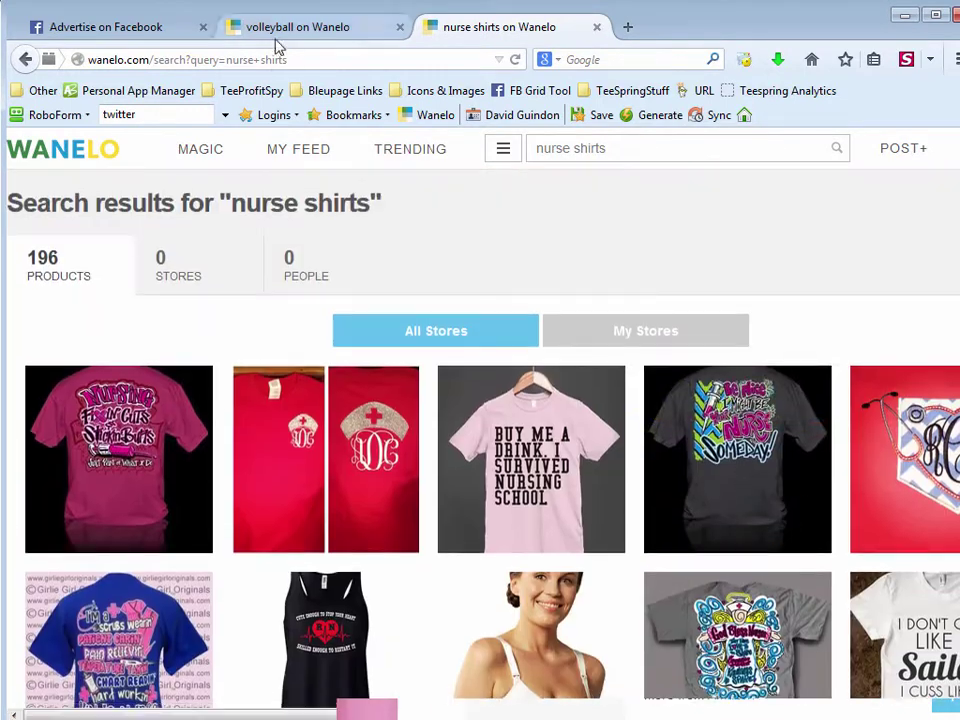
Return to Tee Inspector and sort the nurse shirt results by saves, highest first.
click(120, 36)
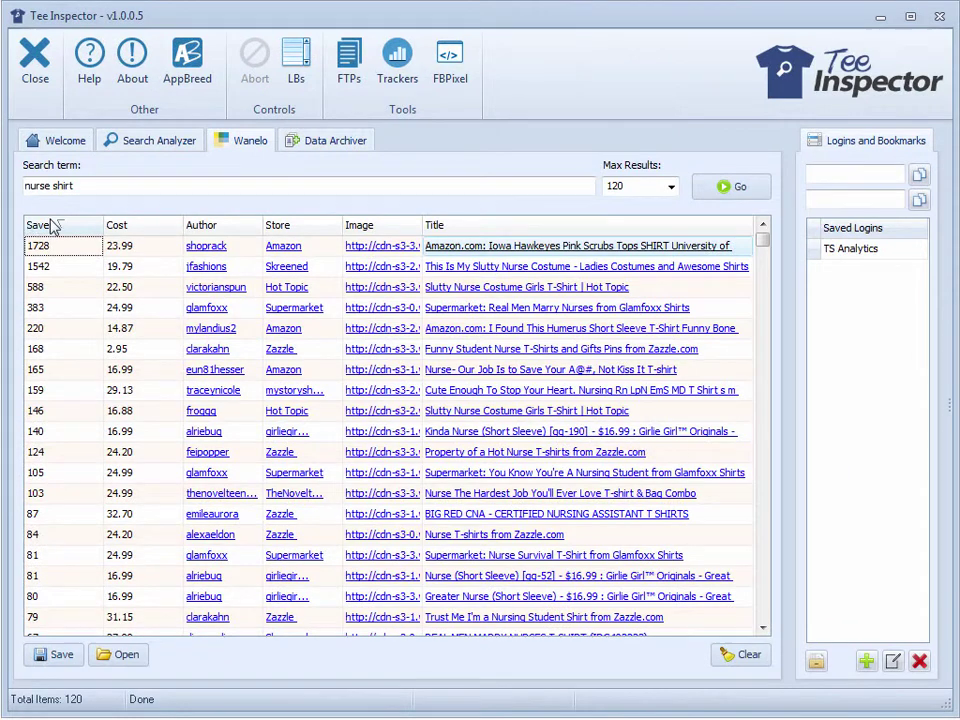
click(55, 226)
click(50, 226)
mouse_move(370, 252)
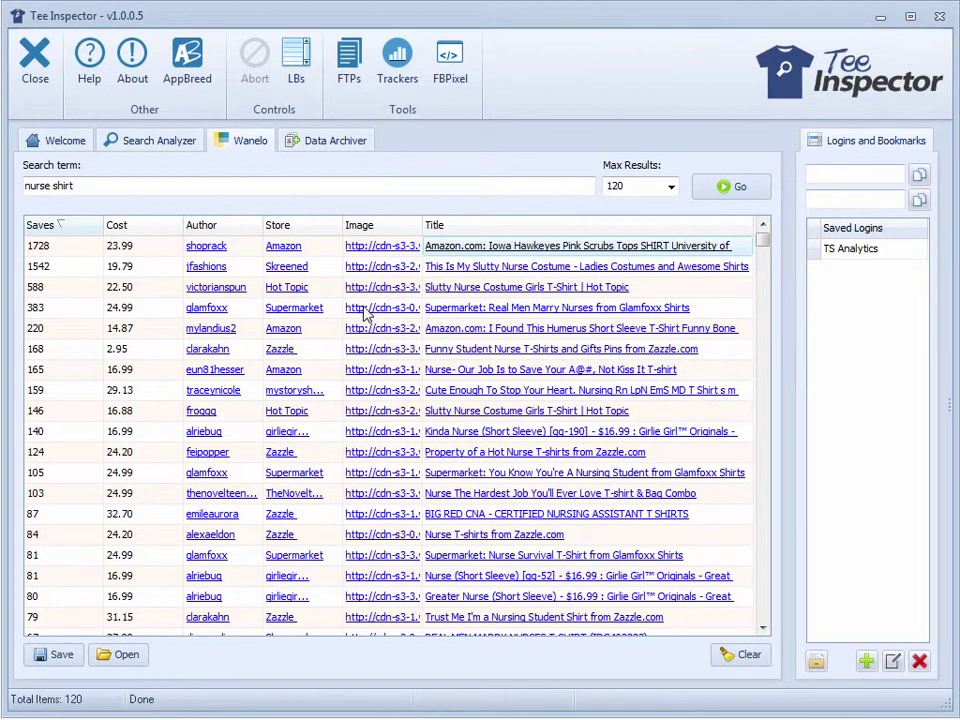
mouse_move(366, 317)
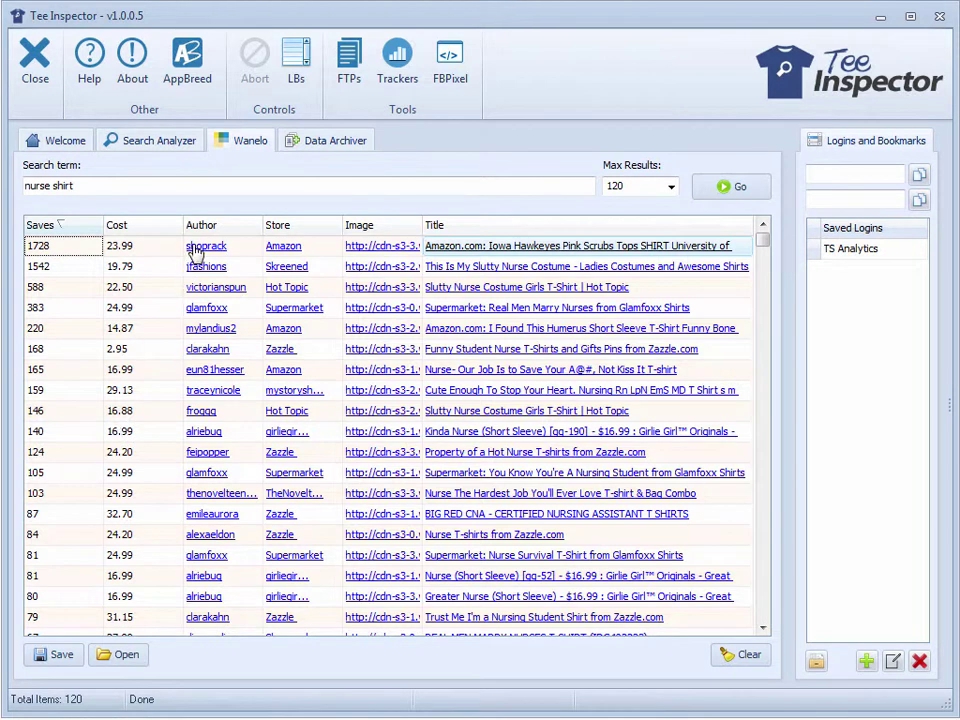
Sort the nurse shirt results alphabetically by store and look through the whole list.
click(286, 225)
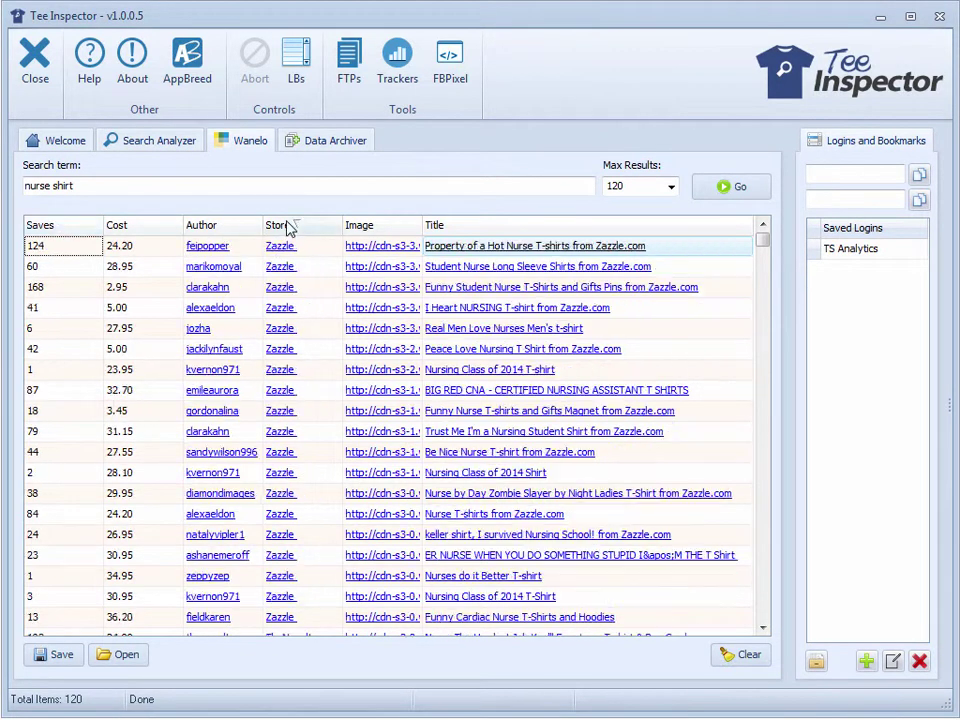
click(287, 225)
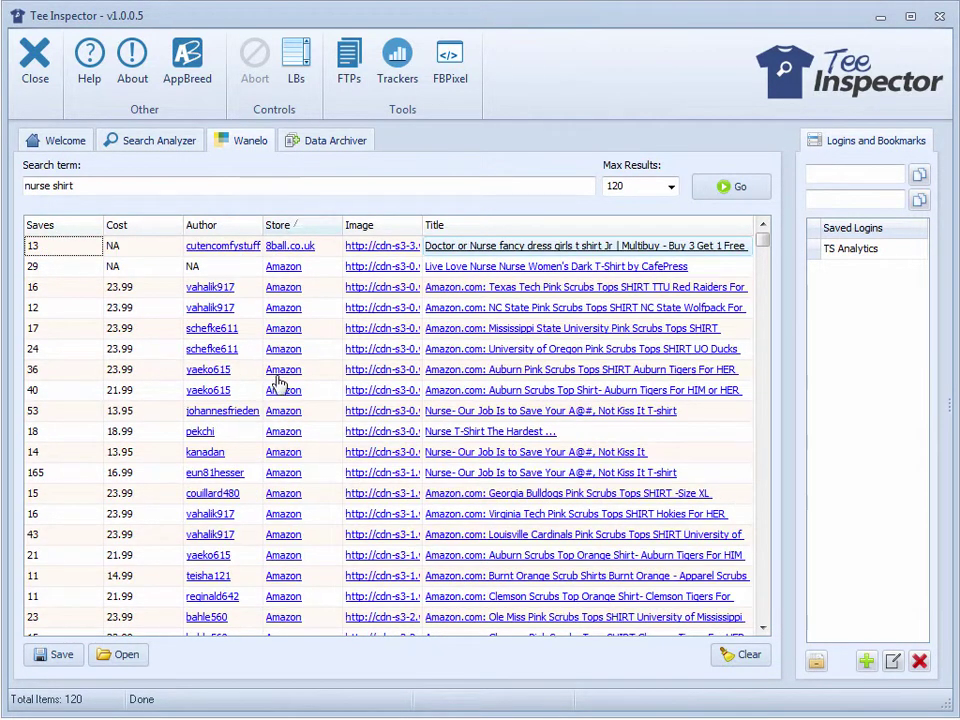
scroll(284, 380, down, 4)
scroll(284, 385, down, 20)
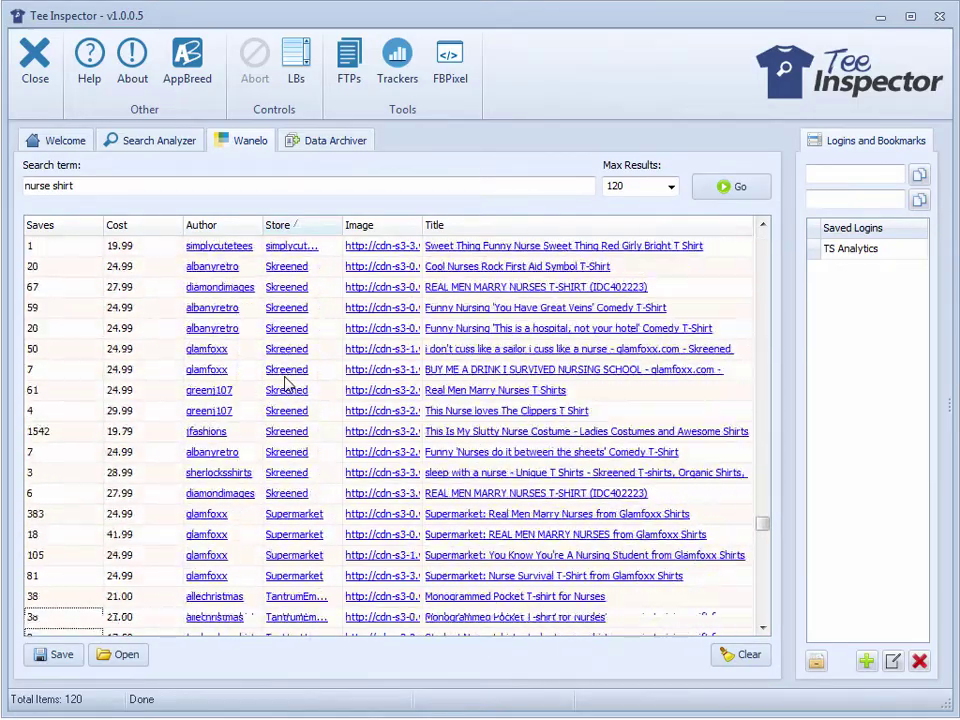
scroll(268, 565, up, 20)
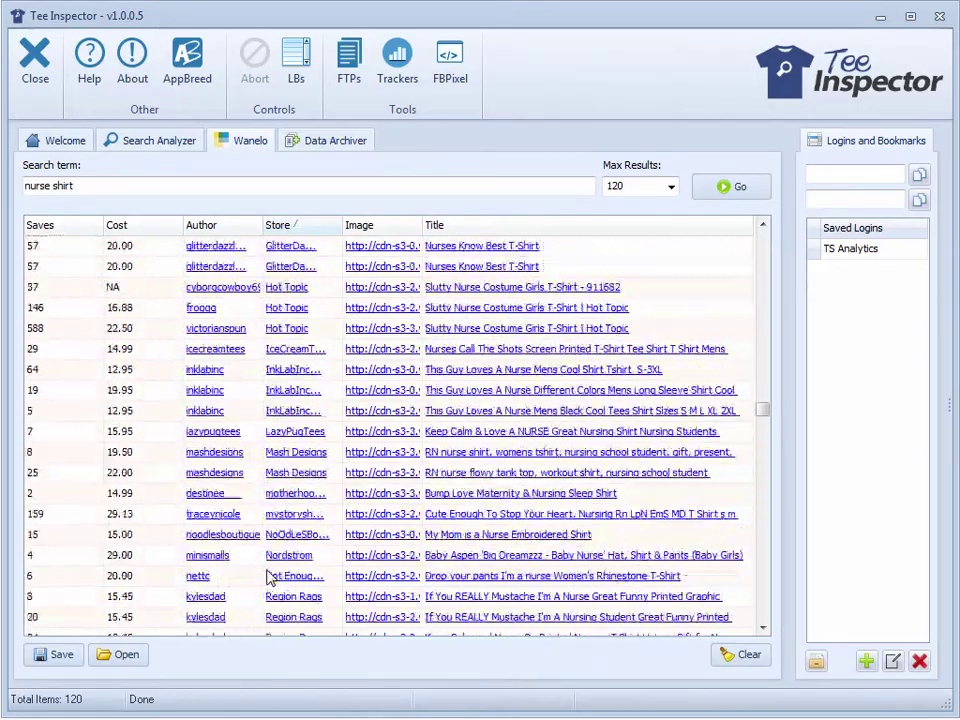
scroll(270, 560, up, 5)
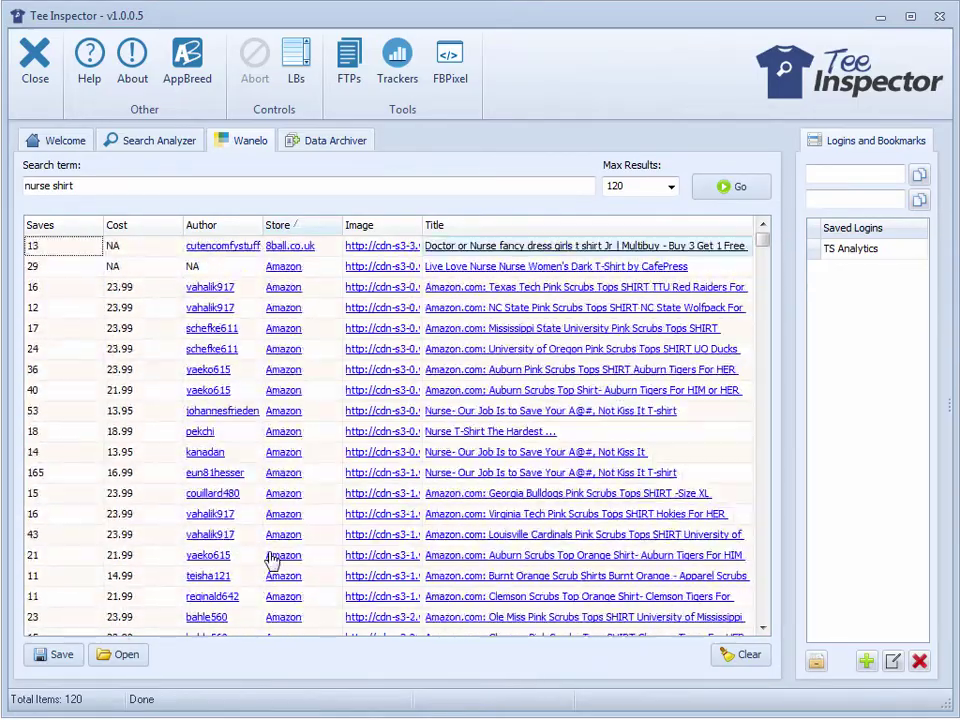
Run a Google search in the Search Analyzer for active "nurse" campaigns with a minimum of 10 sales.
click(125, 140)
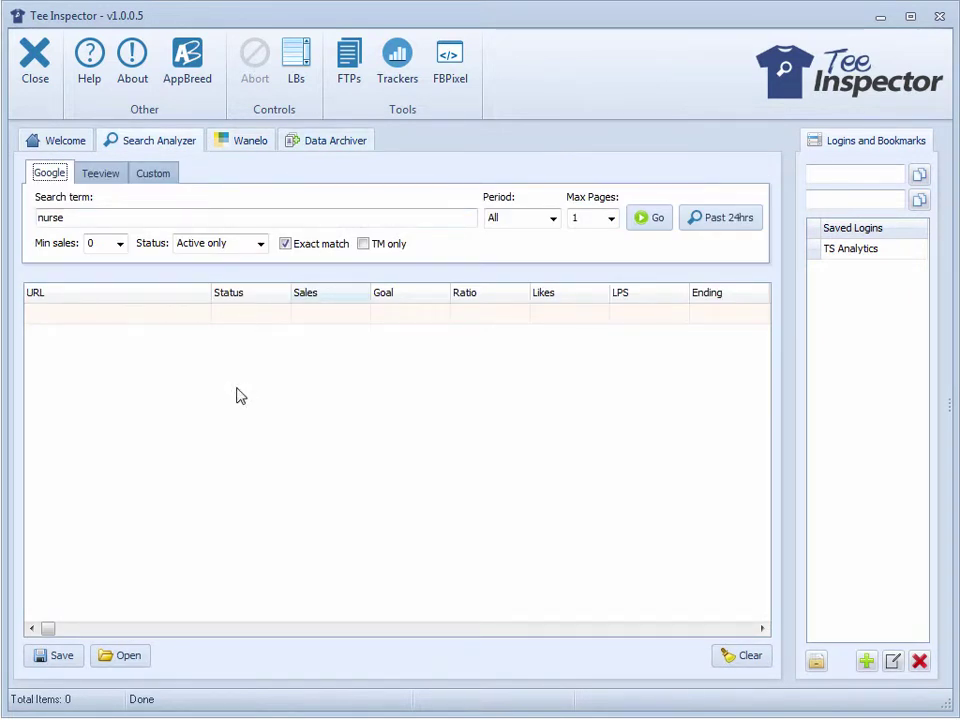
double_click(140, 217)
click(140, 217)
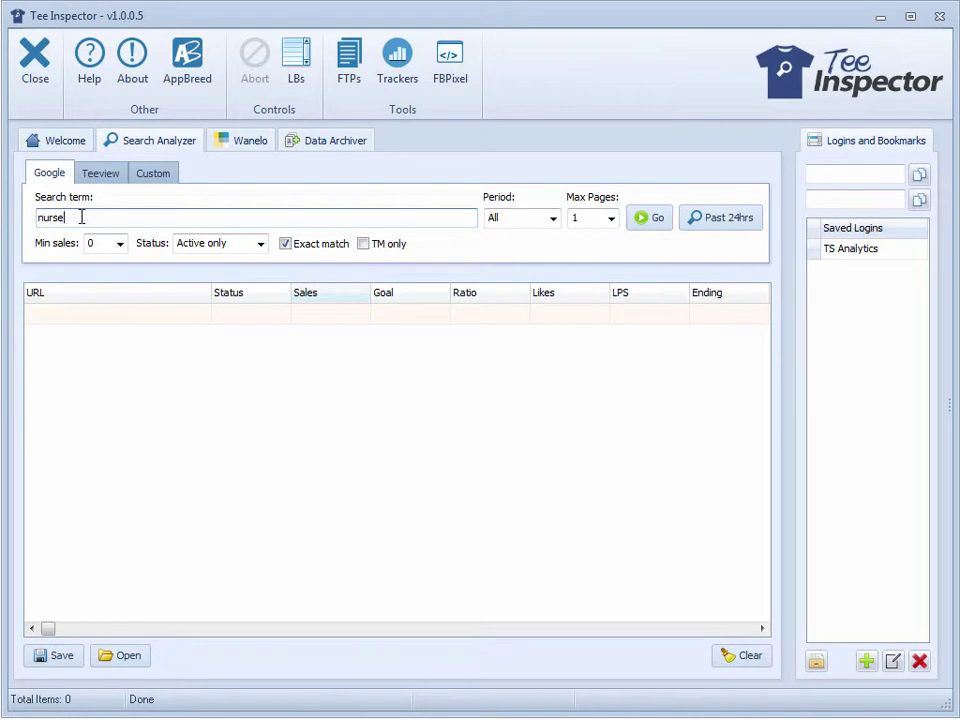
click(119, 243)
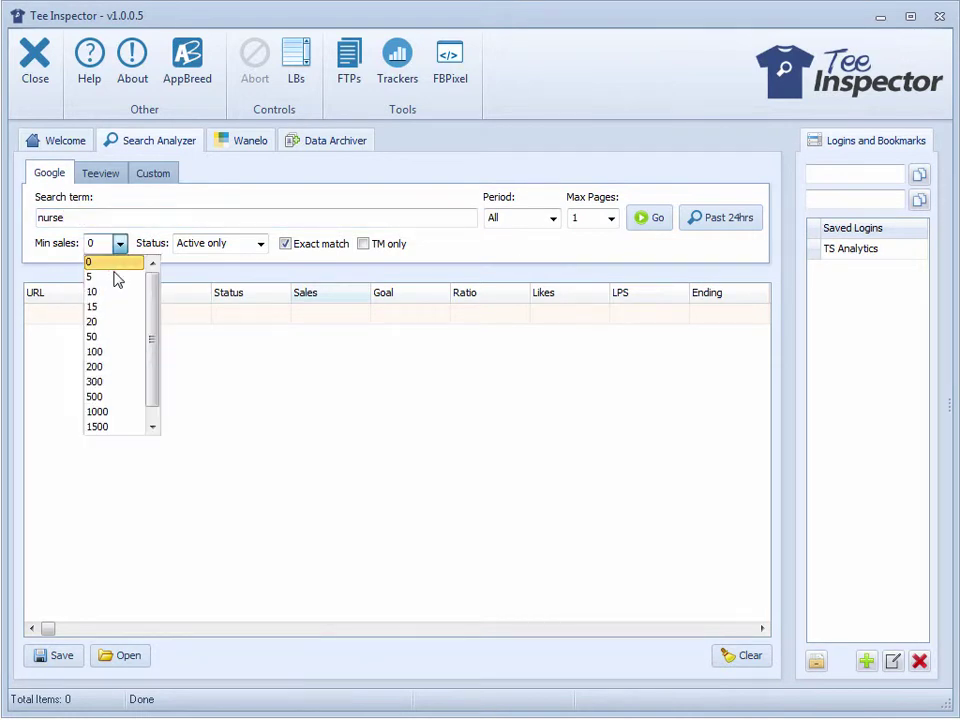
click(118, 272)
click(119, 243)
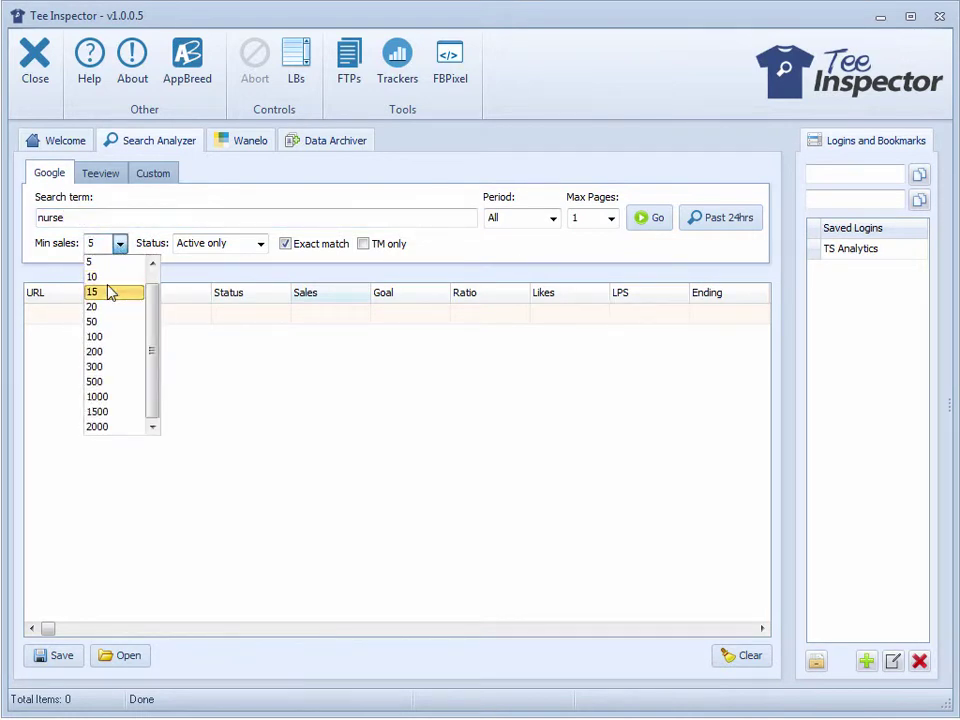
click(114, 277)
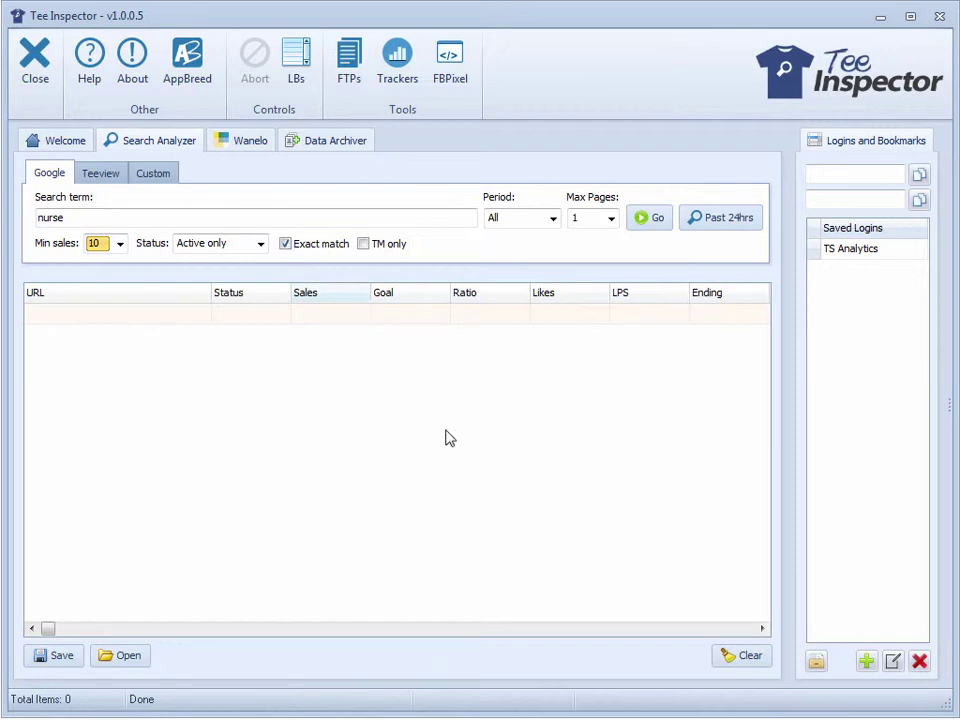
click(650, 217)
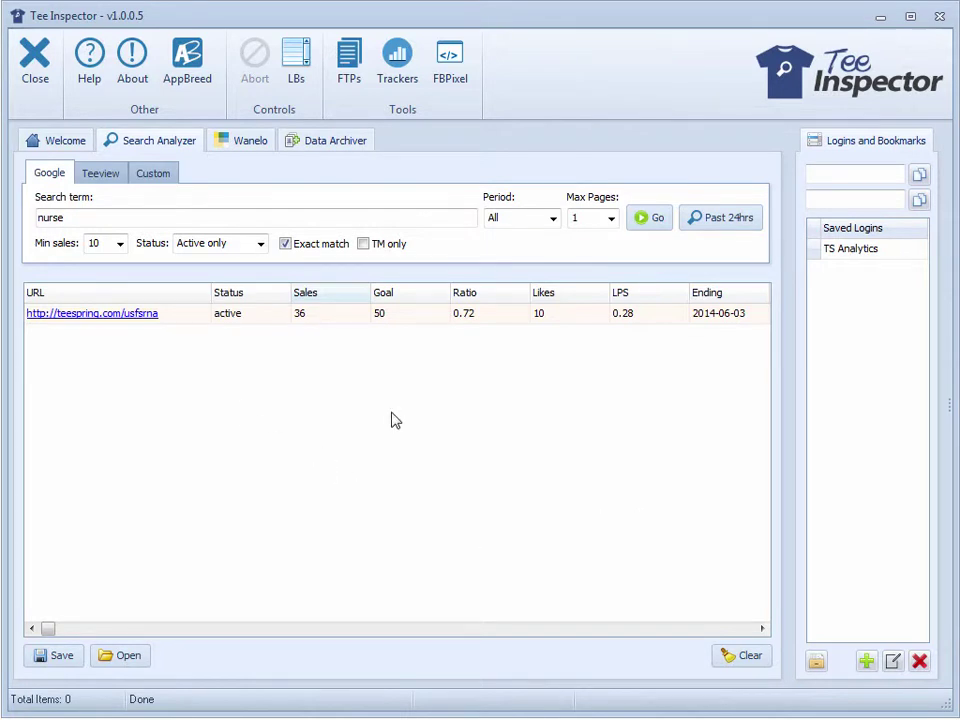
Clear the search results and set the filters to minimum sales 0 and status Active or Ended.
click(722, 654)
click(583, 519)
click(119, 244)
scroll(140, 290, up, 2)
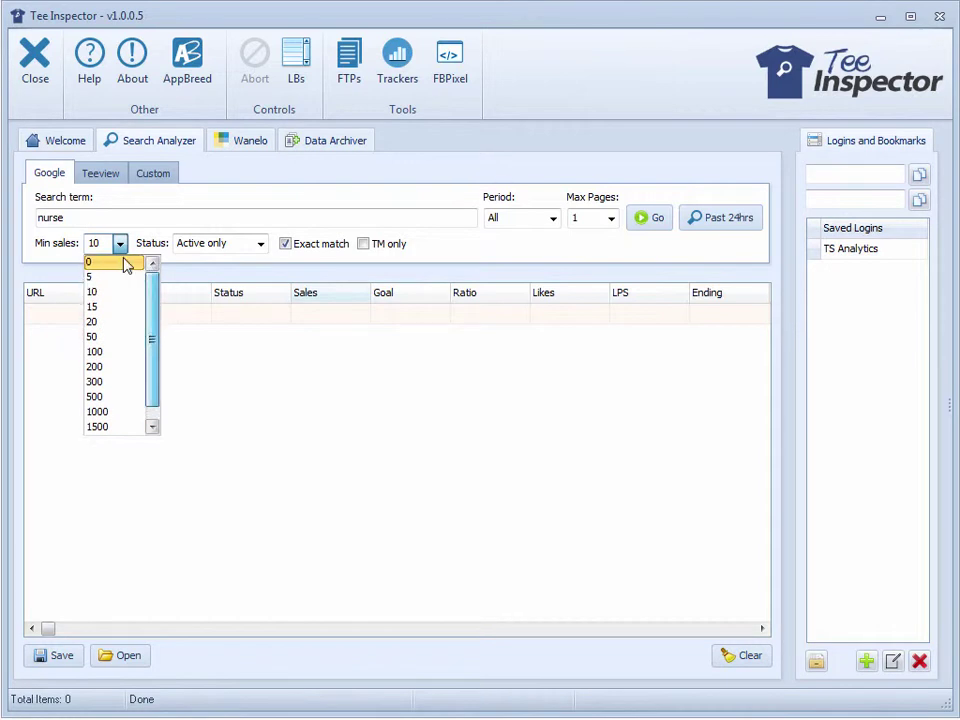
click(100, 259)
click(239, 247)
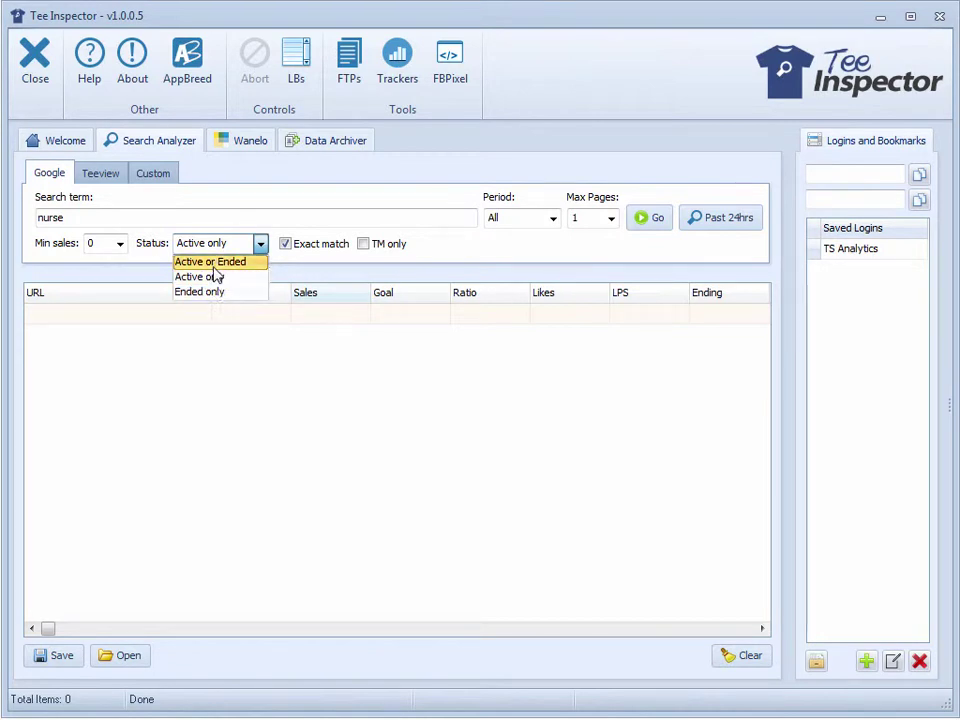
click(212, 262)
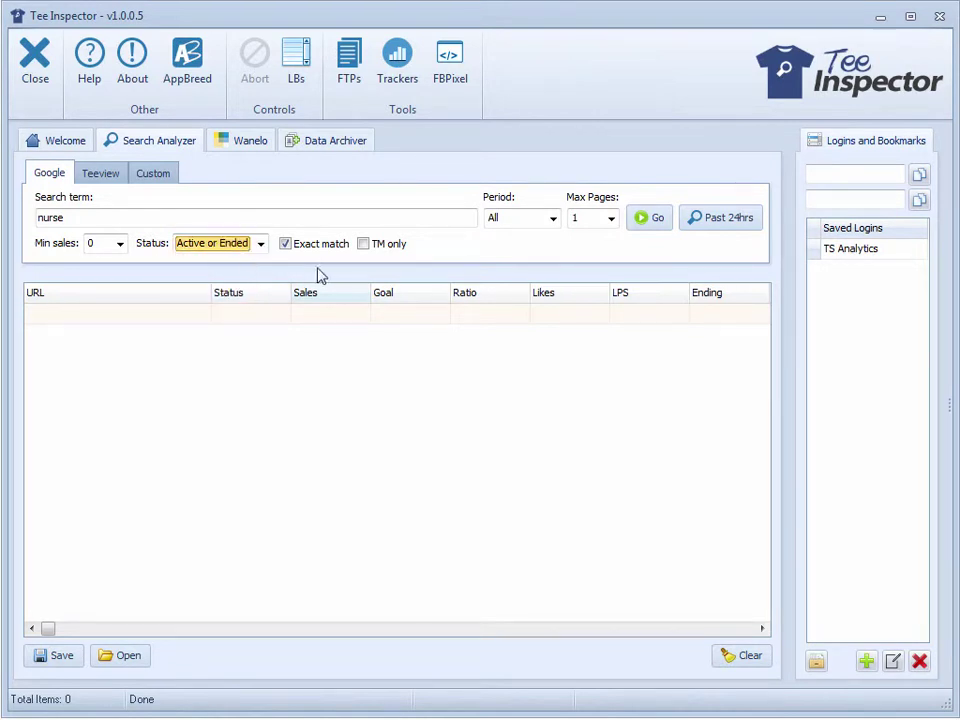
Empty the search term and start a search for campaigns from the past 24 hours.
double_click(88, 223)
key(BackSpace)
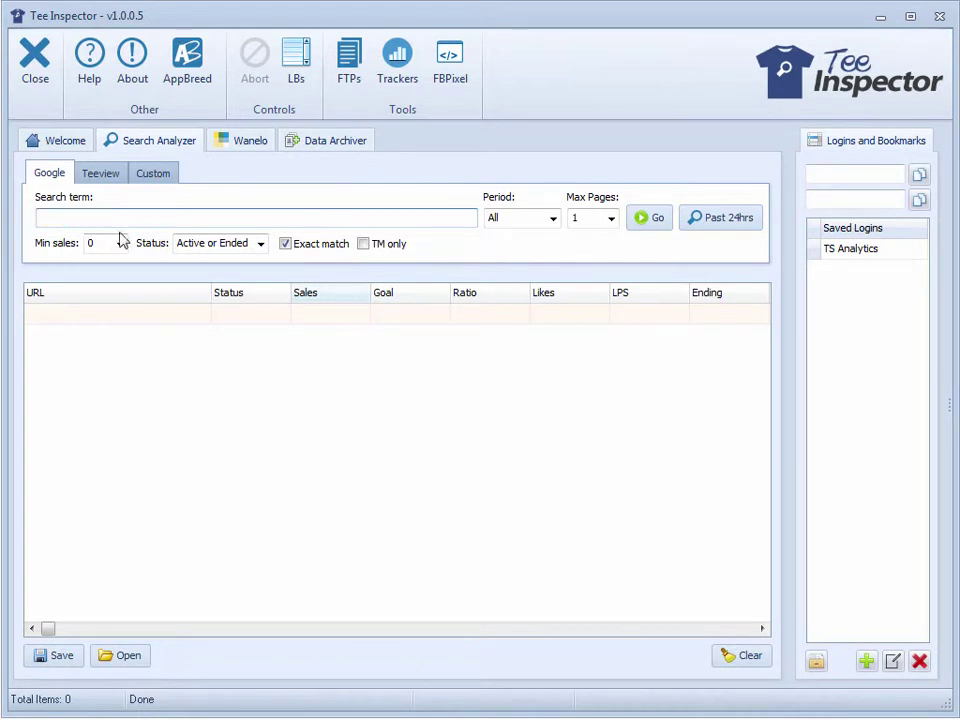
click(727, 219)
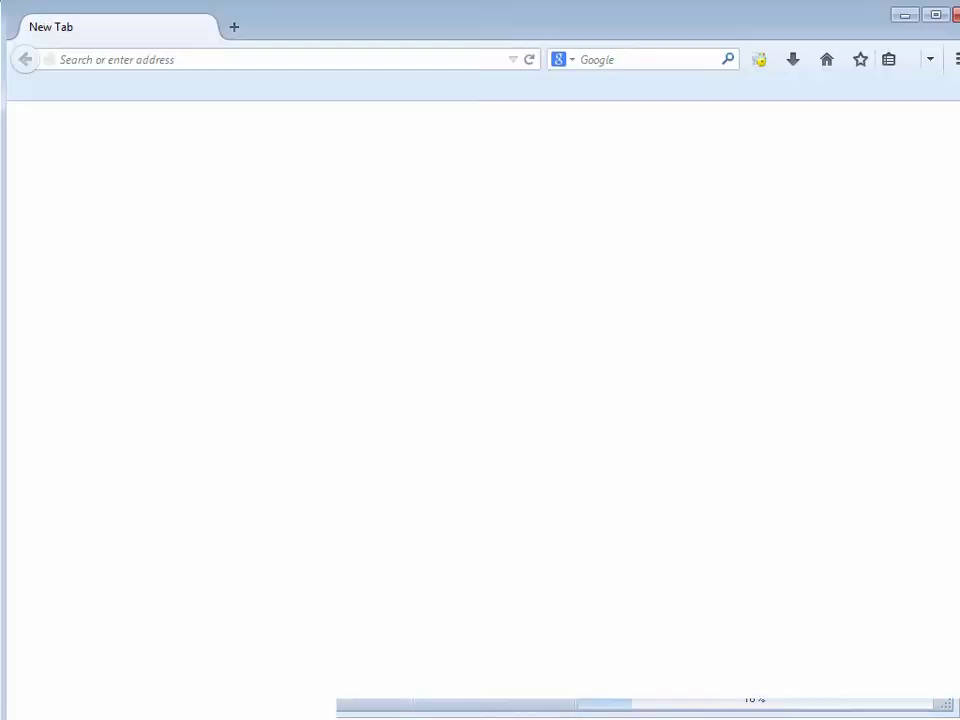
Switch to the web browser, open Google and search for "site:teespring.com".
scroll(112, 575, down, 5)
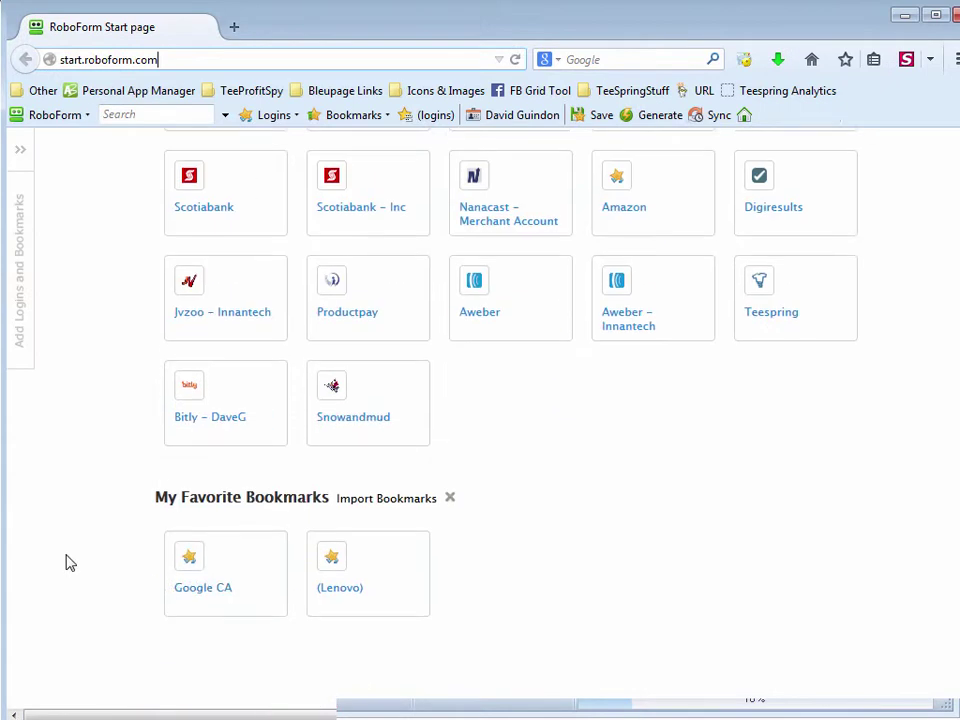
click(178, 572)
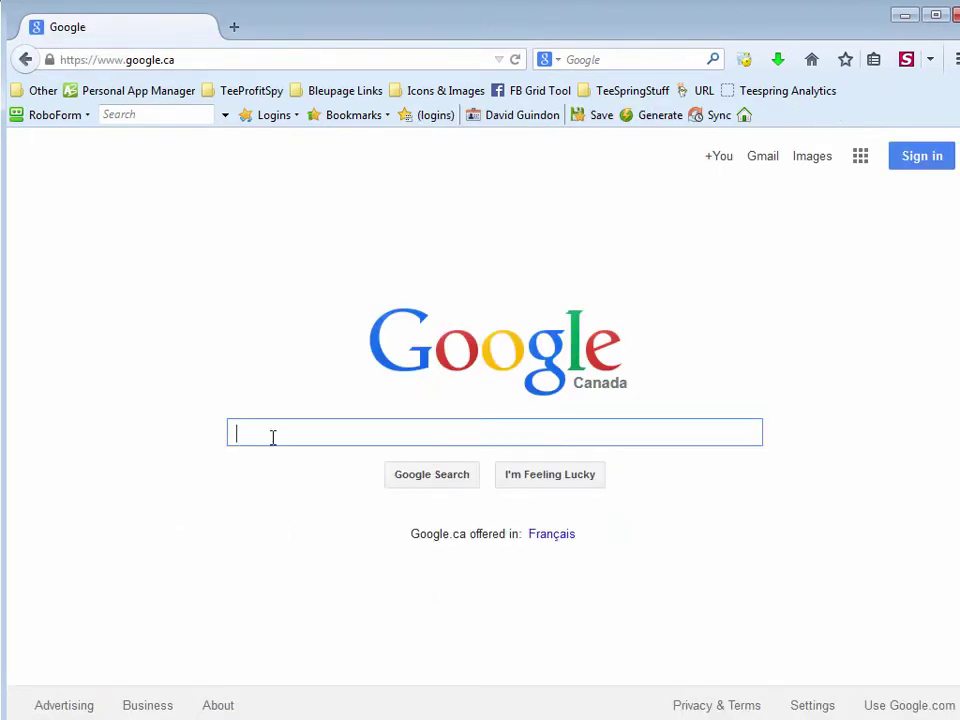
text(site)
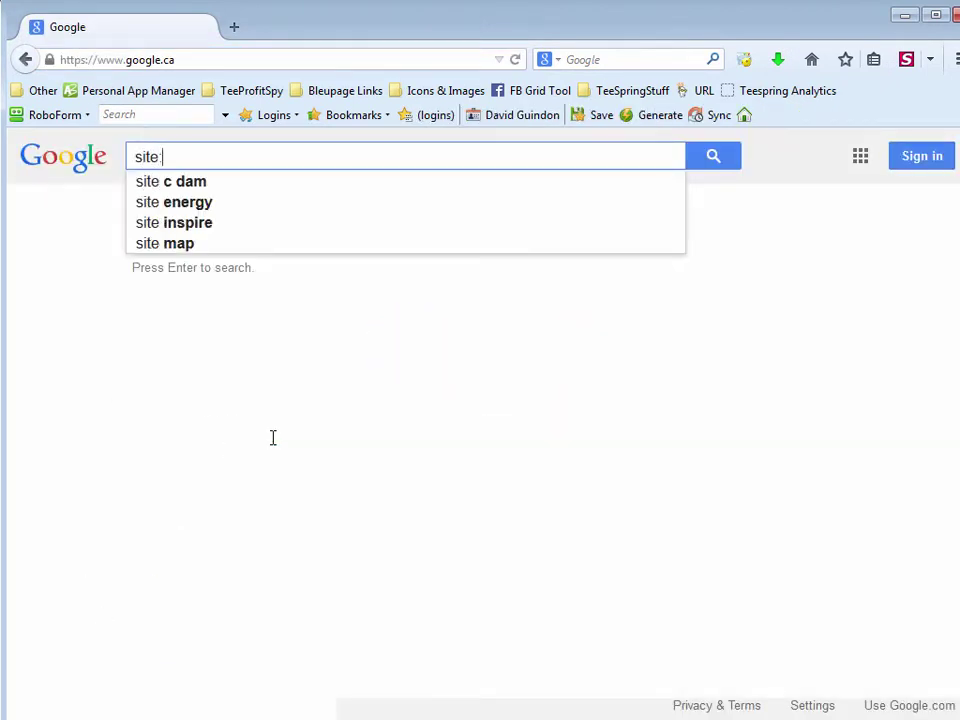
key(BackSpace)
text(:teespring.com)
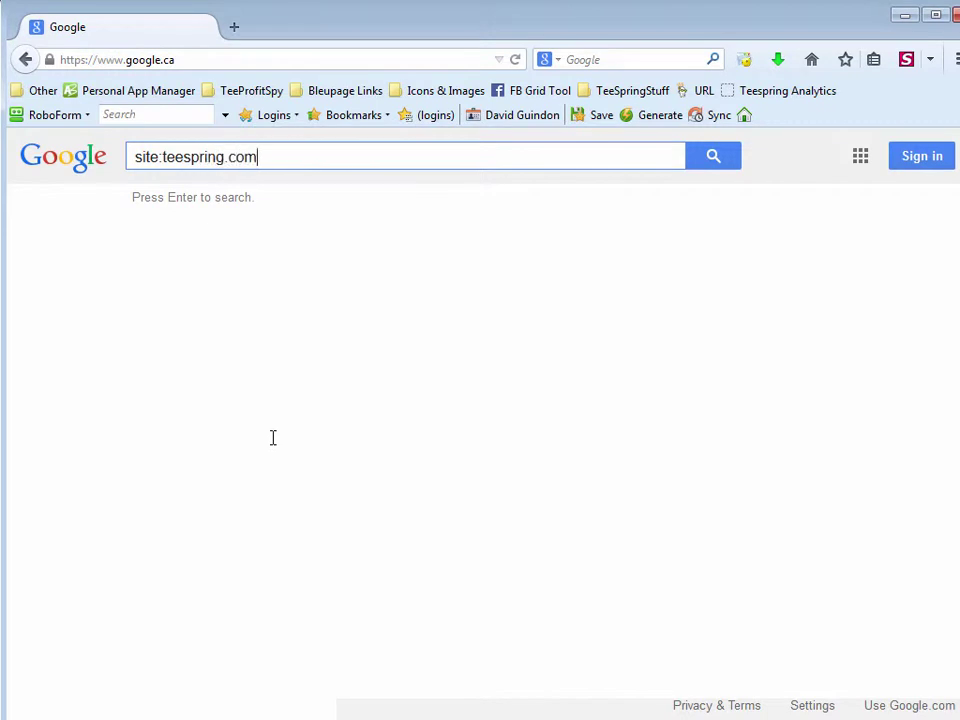
key(Return)
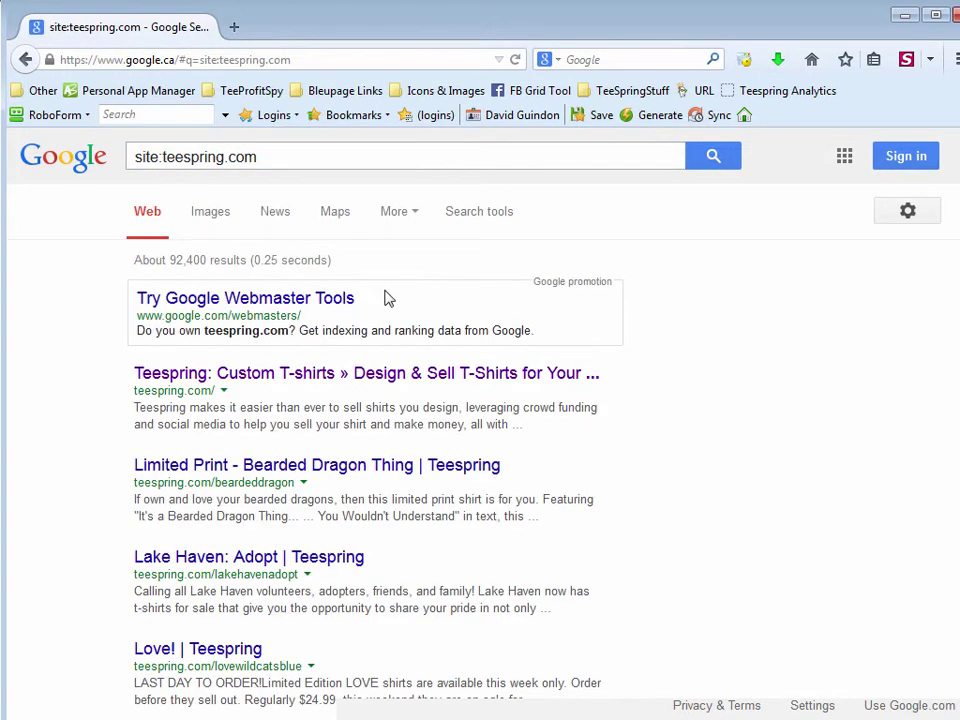
Restrict the "site:teespring.com" Google results to the past 24 hours and look through the first results page.
click(391, 222)
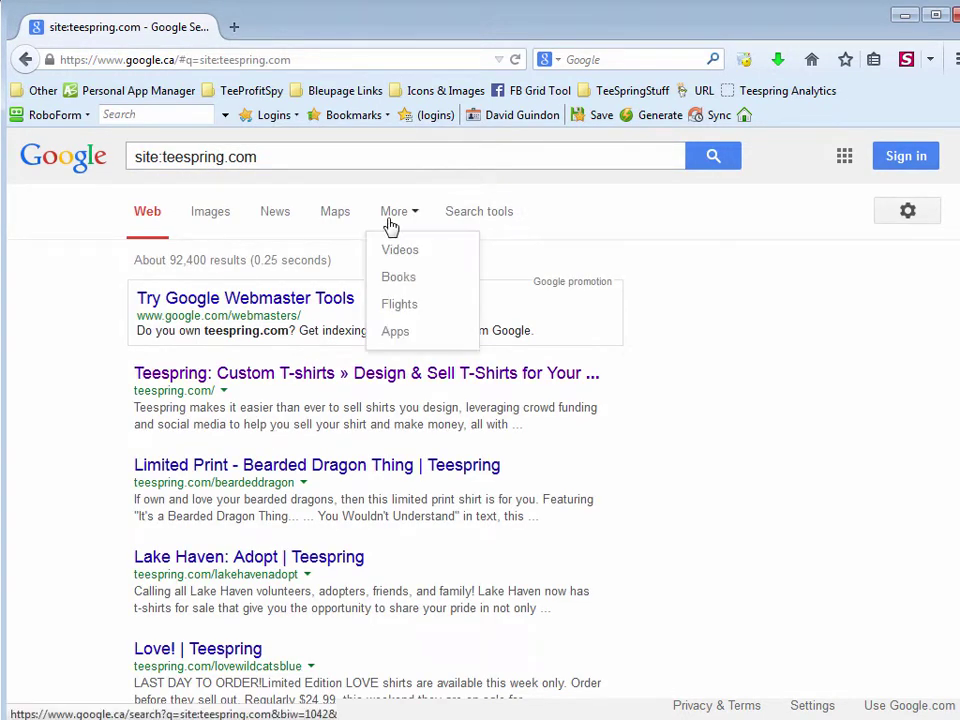
click(462, 222)
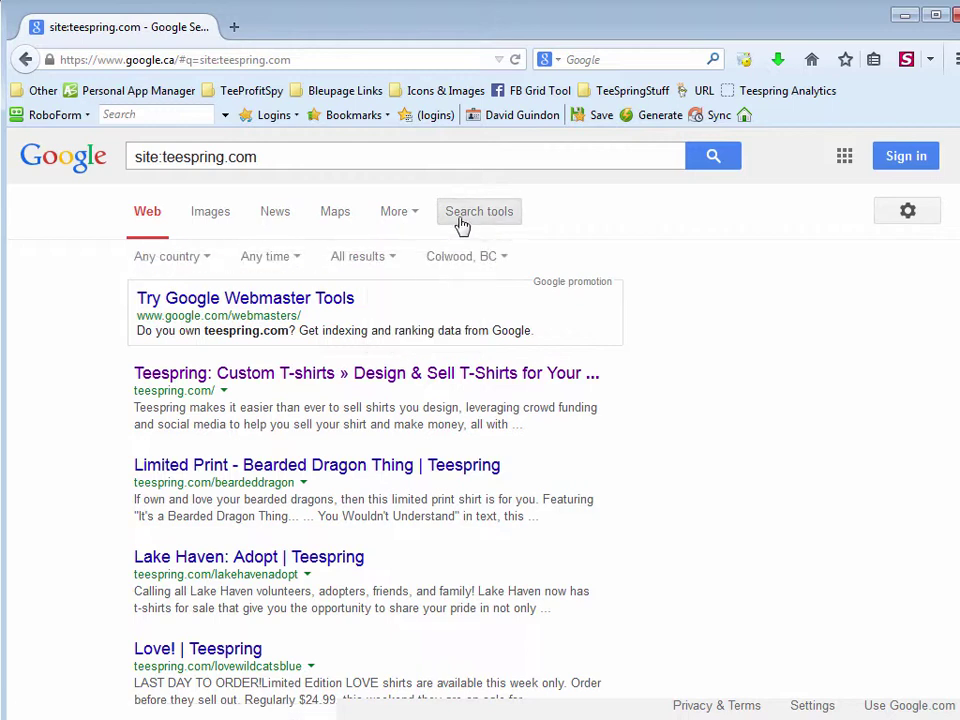
click(276, 258)
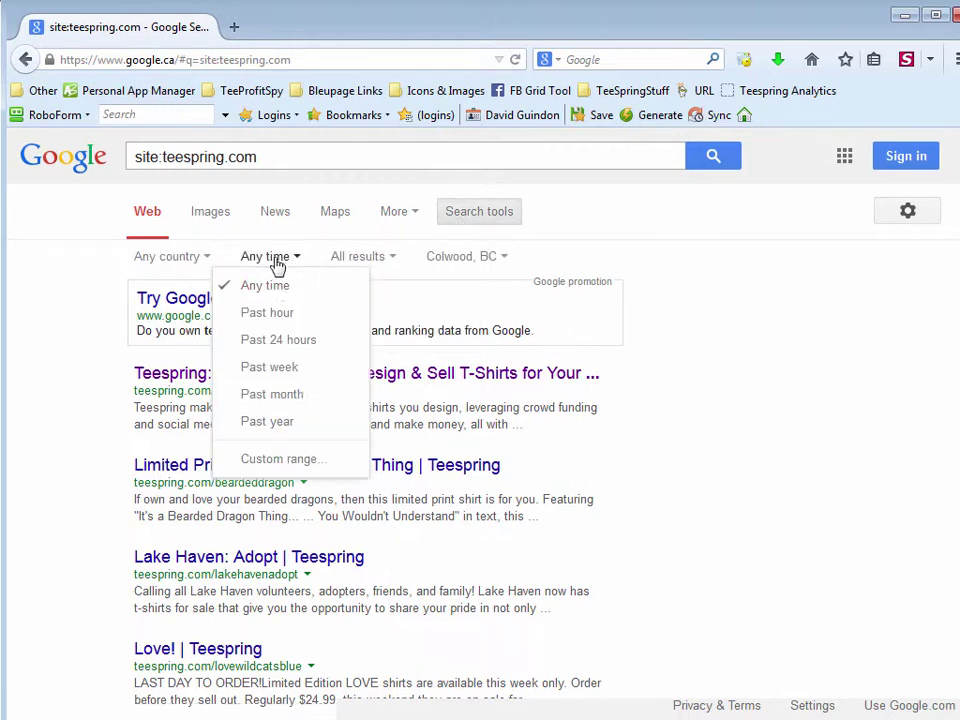
click(300, 339)
scroll(818, 437, down, 10)
scroll(818, 440, up, 10)
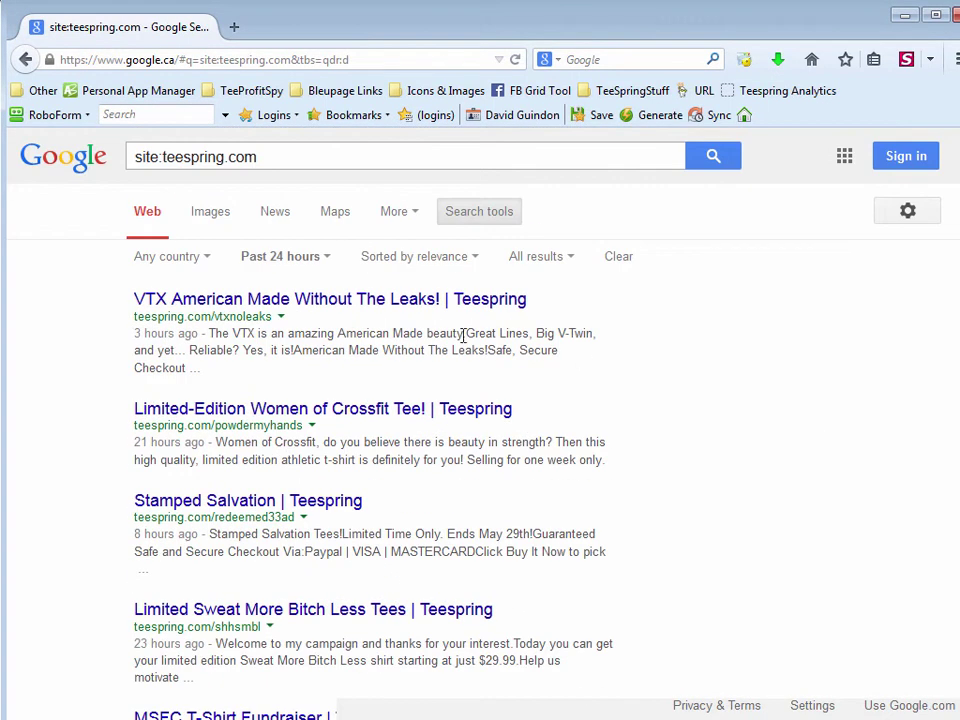
scroll(784, 465, down, 10)
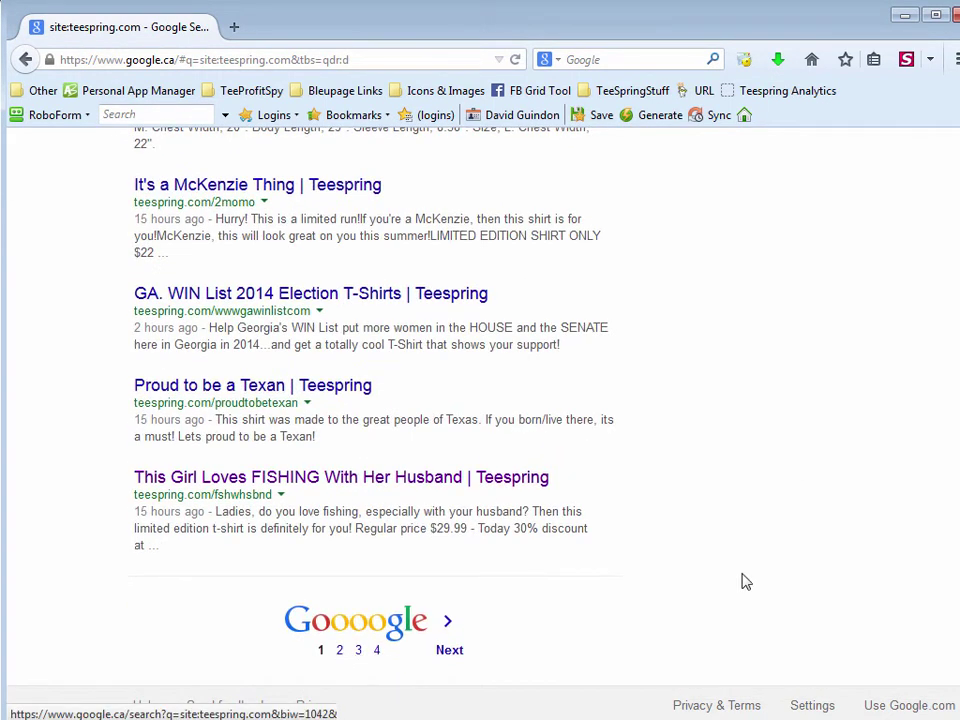
scroll(771, 568, up, 7)
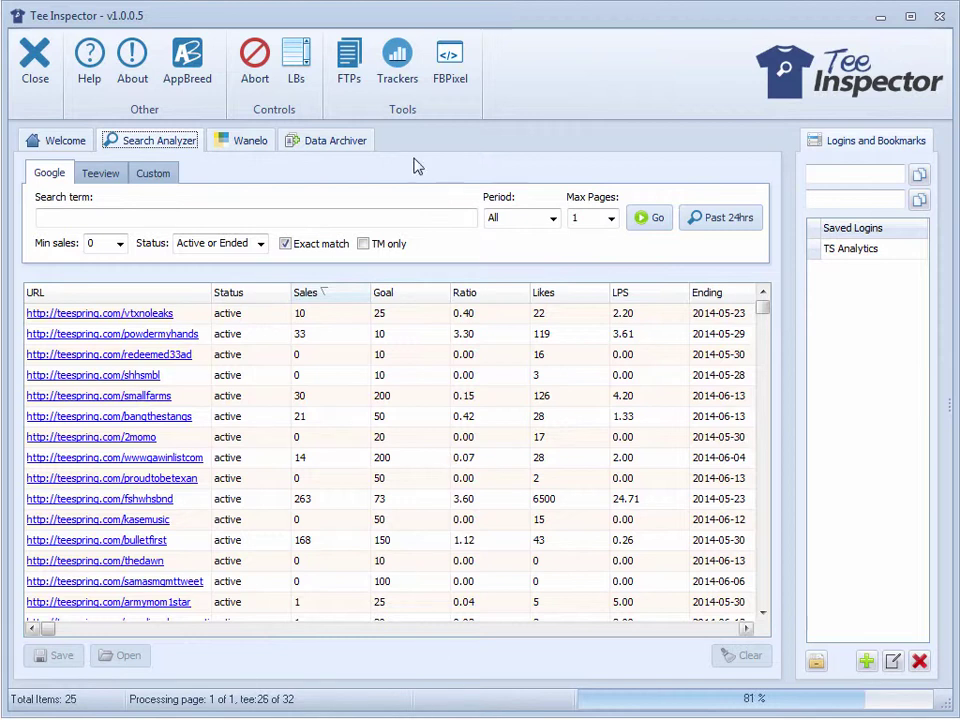
Return to Tee Inspector, sort the campaigns by sales from highest to lowest, and preview the fshwhsbnd and bulletfirst shirts.
click(341, 293)
click(341, 293)
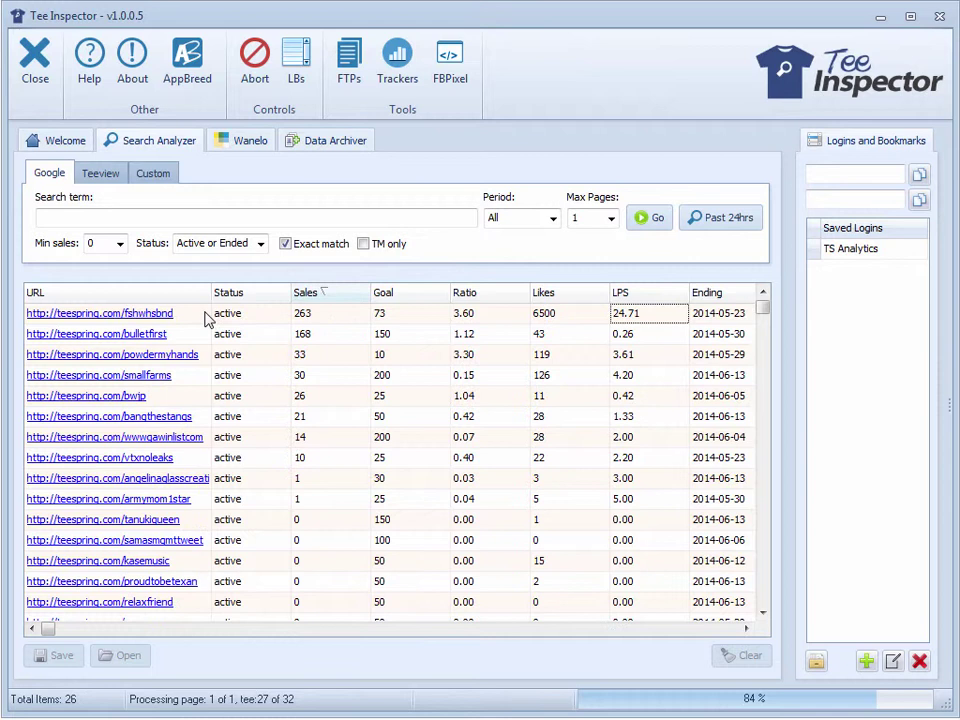
click(143, 318)
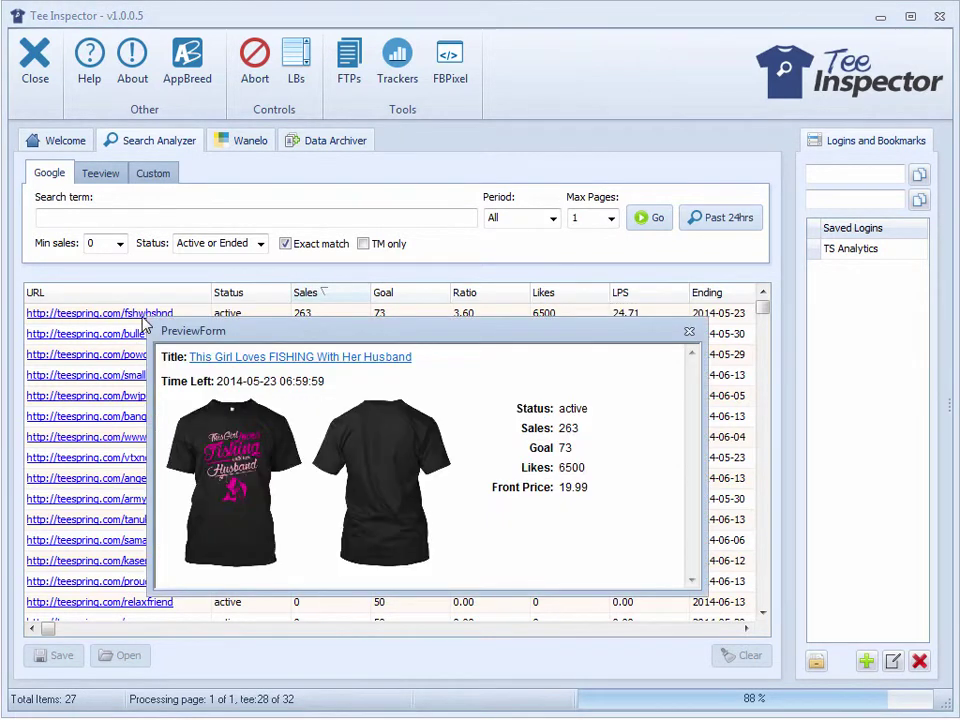
click(133, 343)
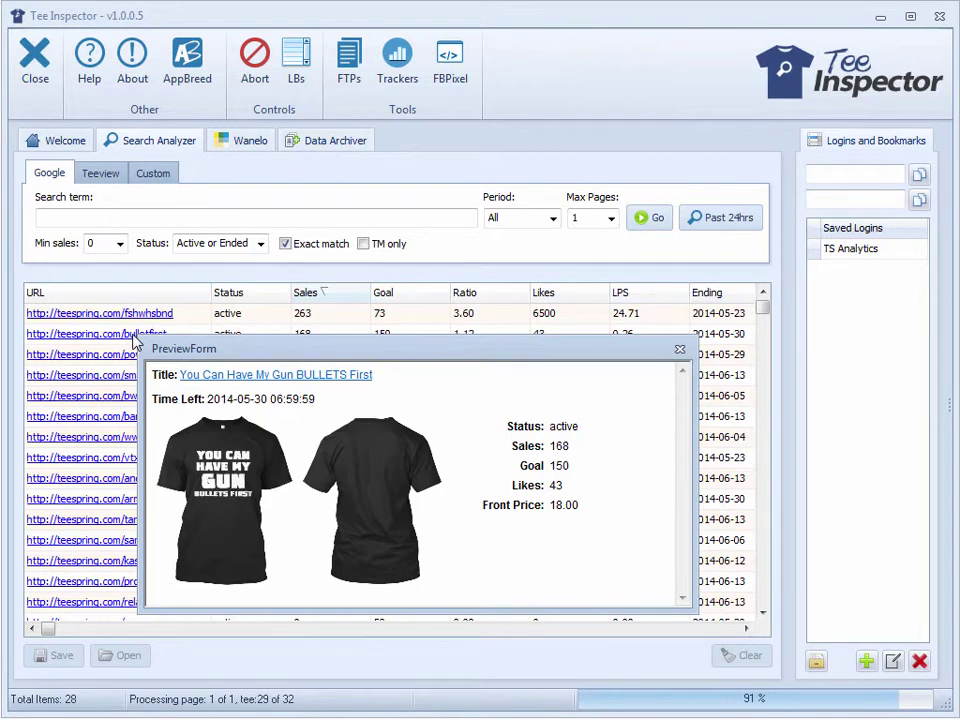
View the front image of the bulletfirst shirt enlarged, and close both the image and the campaign preview.
click(230, 465)
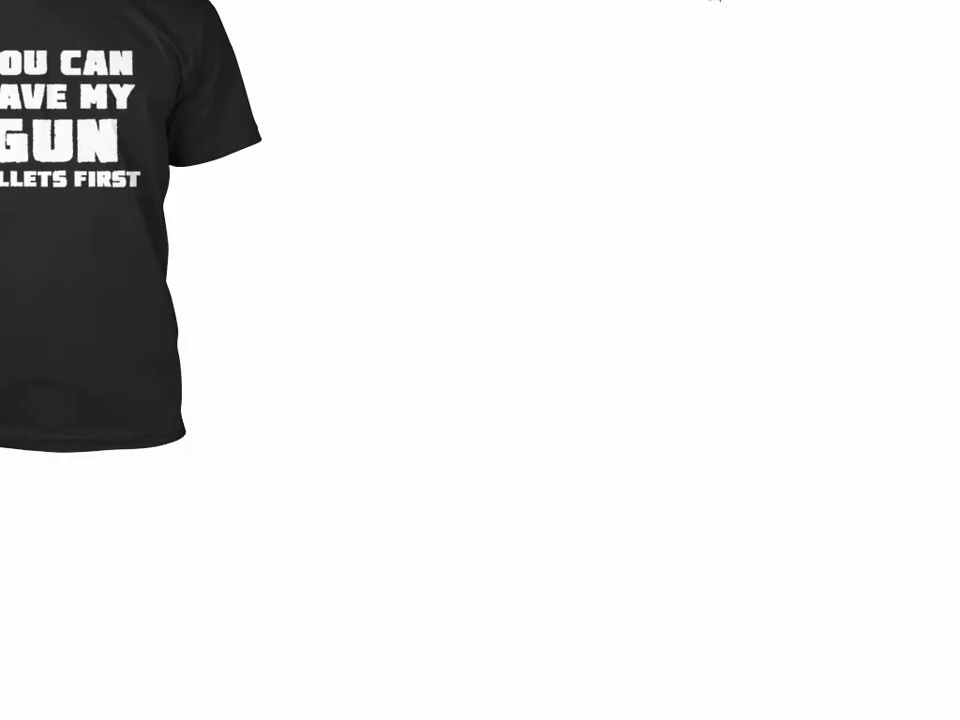
key(alt+F4)
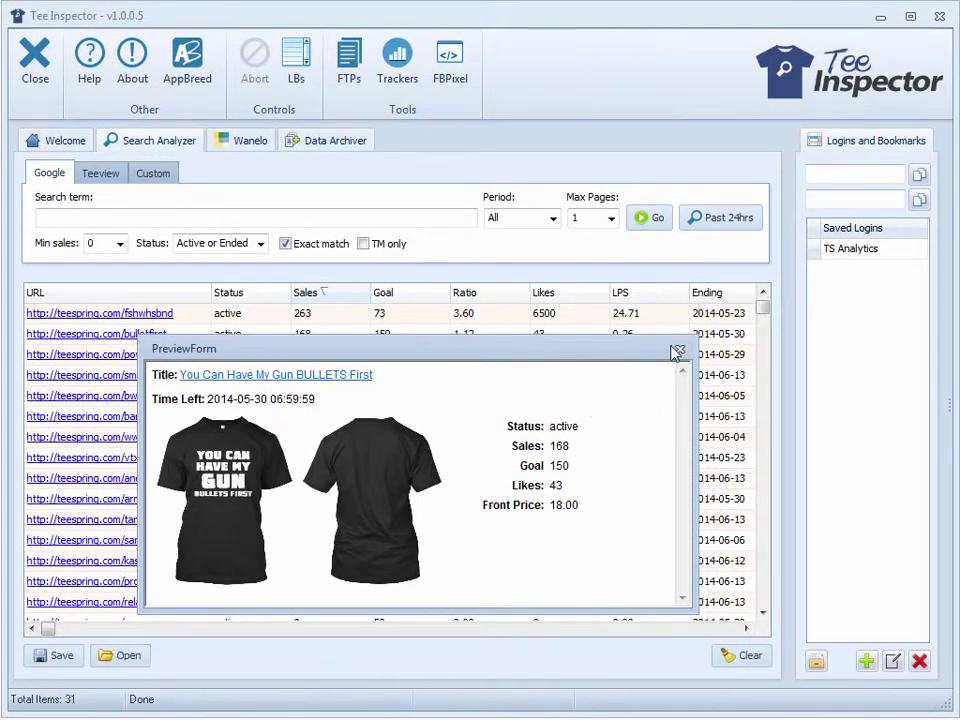
key(alt+F4)
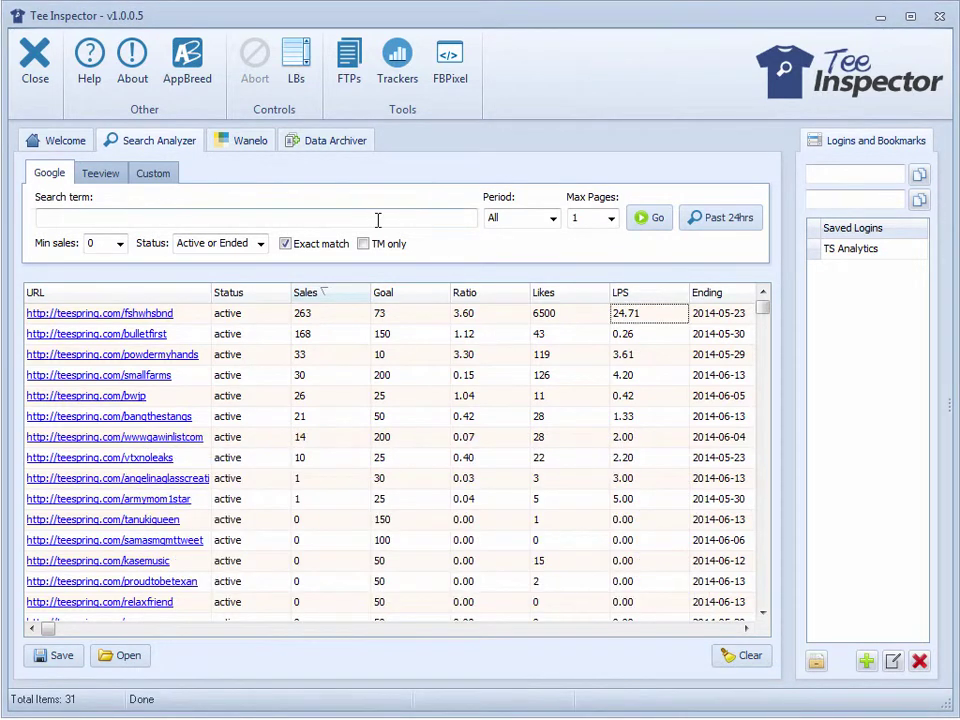
Turn off Exact match, enter "nurse" as the search term, turn on TM only, and abort the started search.
click(286, 244)
click(344, 218)
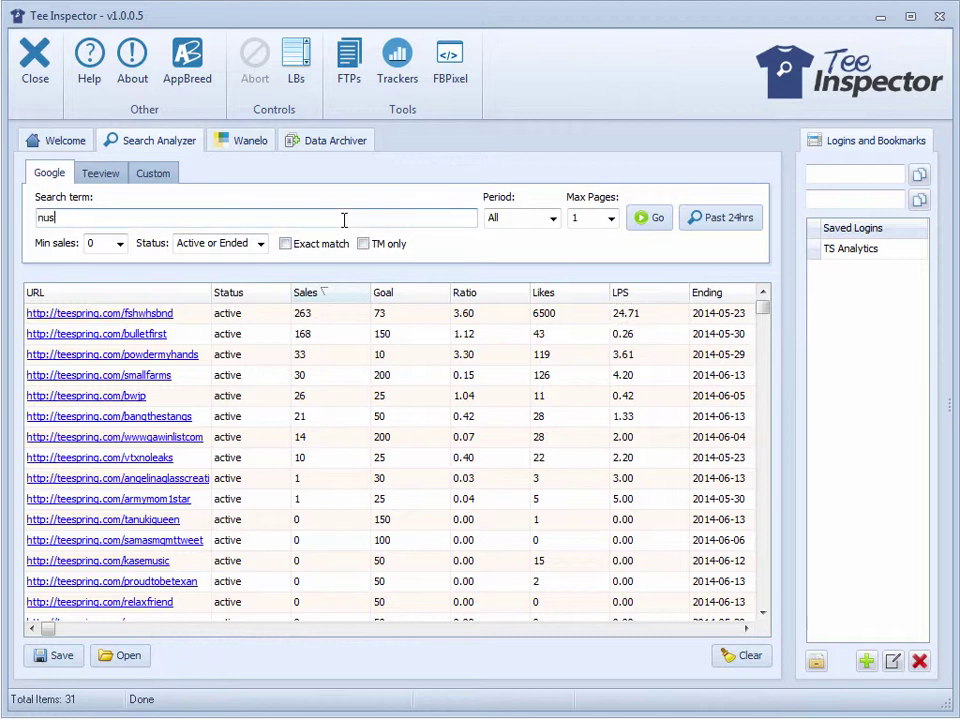
click(363, 244)
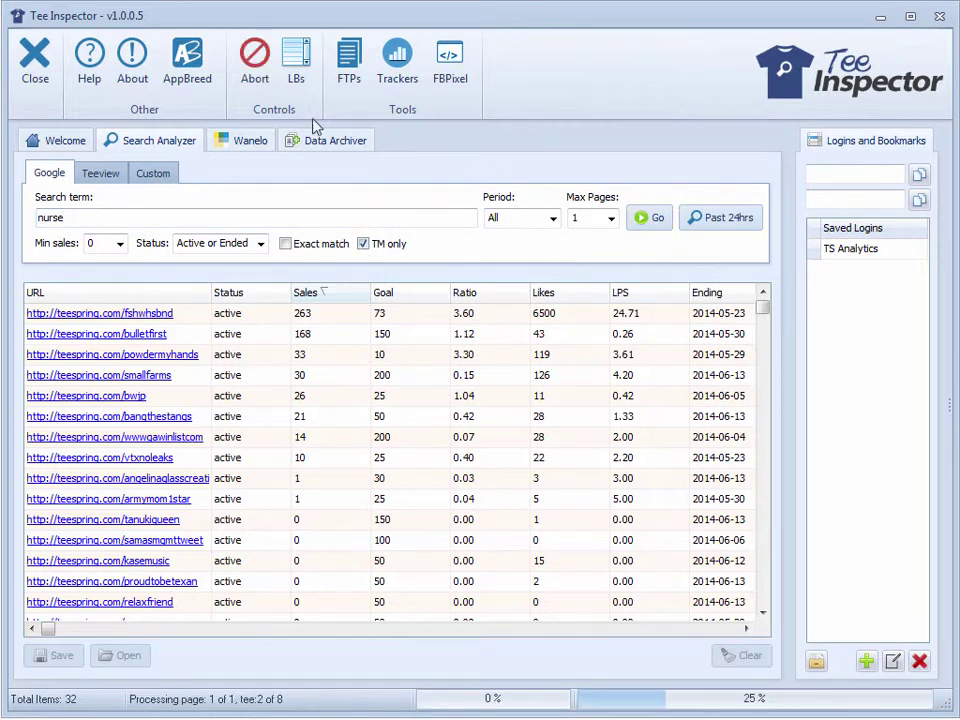
click(255, 58)
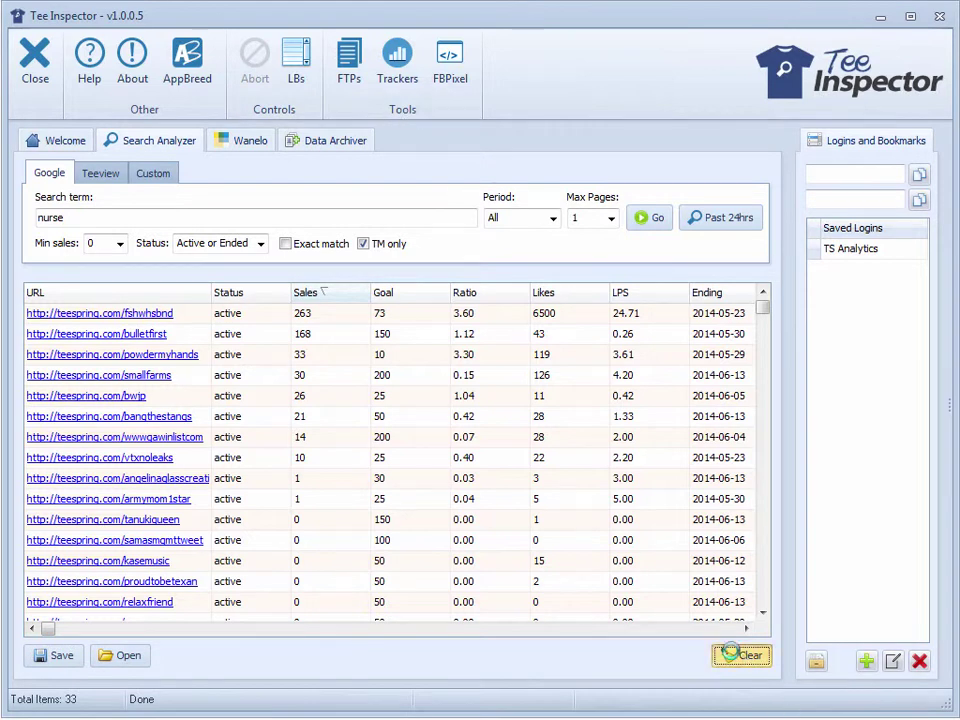
Clear all previous campaign data and run the TM-only search for "nurse" again.
click(748, 656)
click(580, 517)
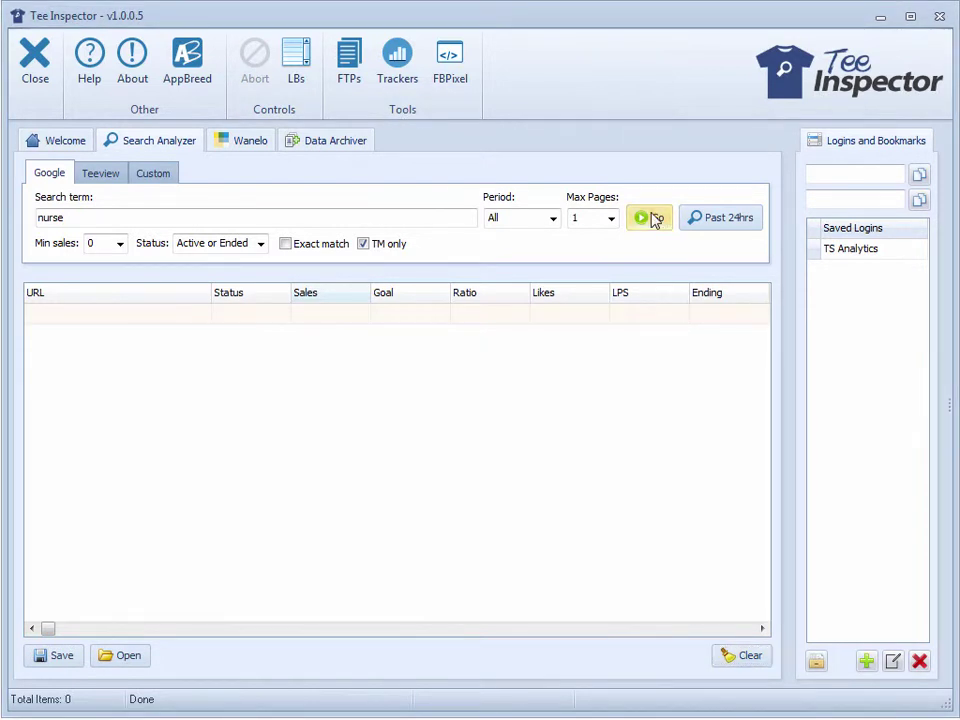
click(653, 218)
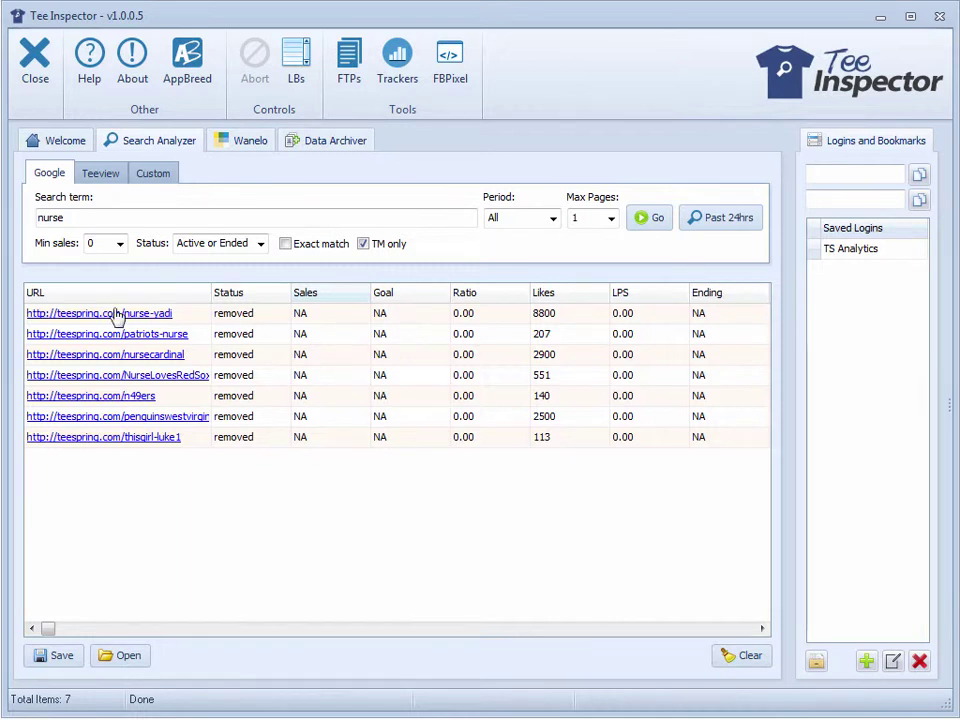
Preview the designs of the removed nurse campaigns in the upper rows of the results, including nursecardinal.
mouse_move(116, 317)
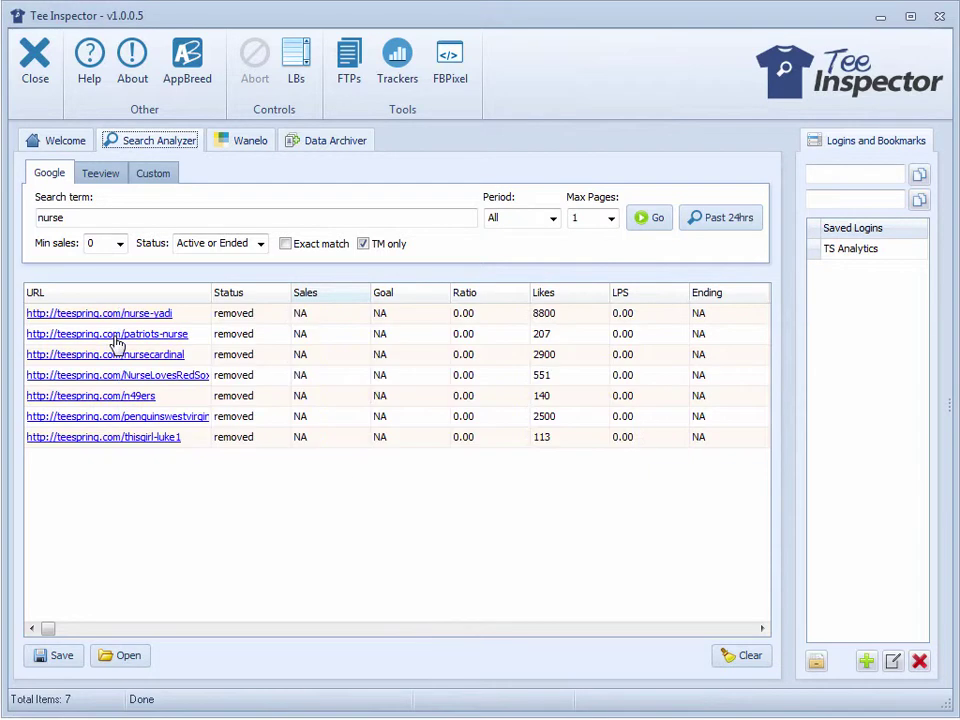
mouse_move(117, 343)
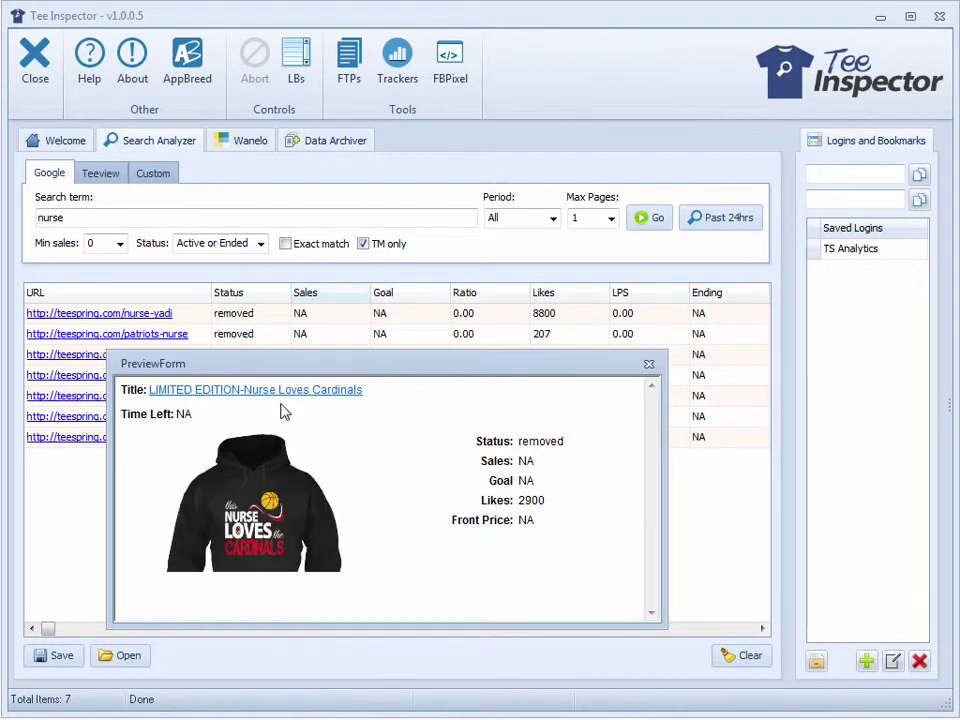
mouse_move(95, 383)
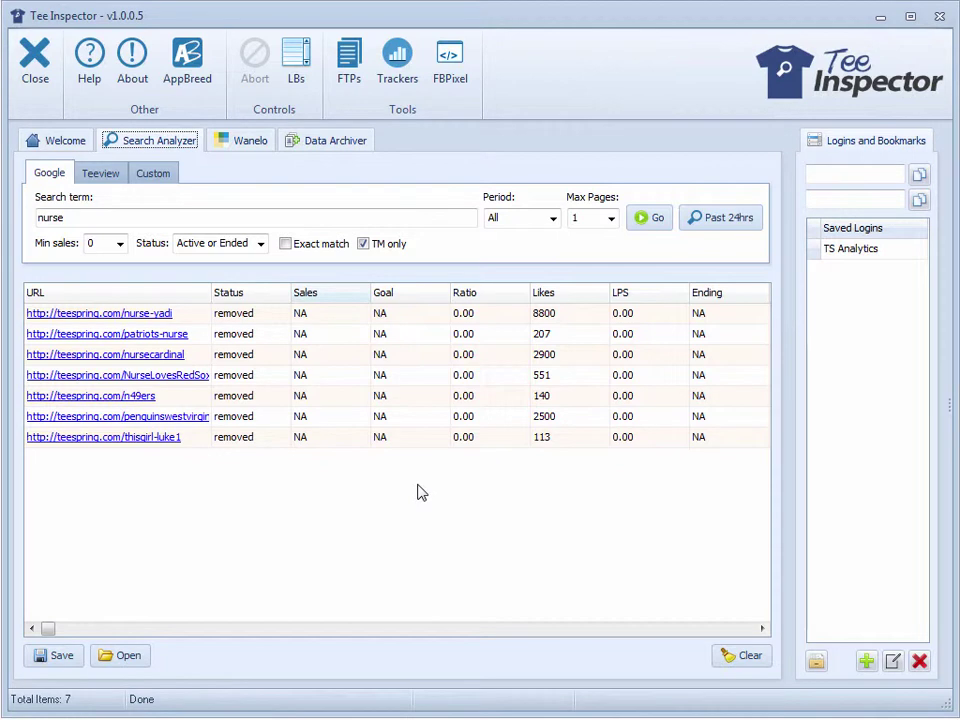
Switch the Search Analyzer to the Teeview search, clear all campaign data, and empty the search term.
click(96, 172)
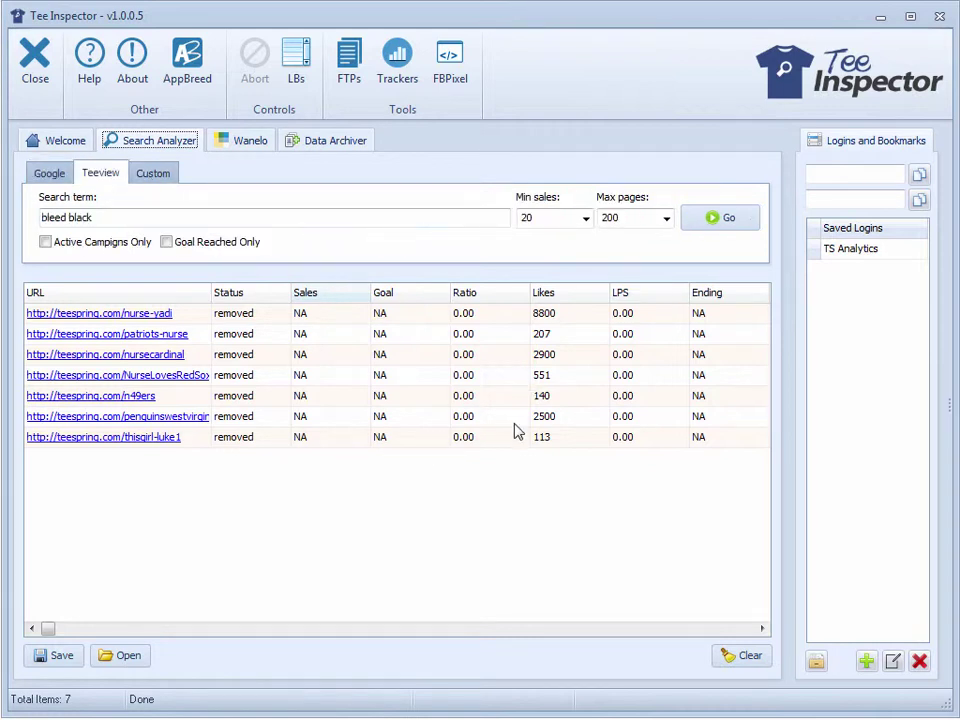
click(748, 655)
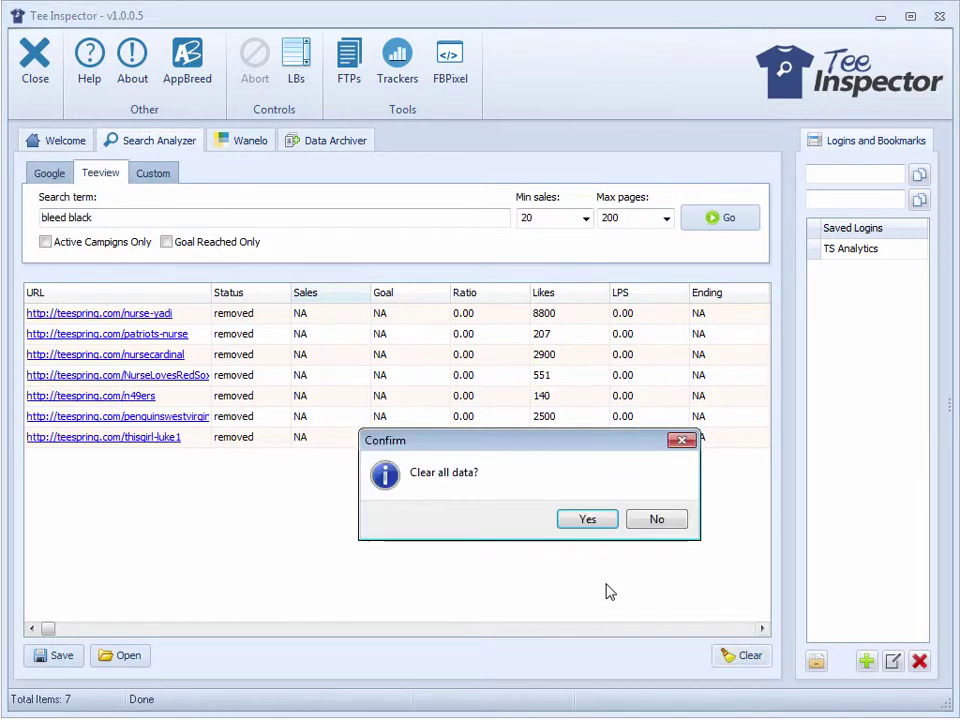
click(588, 519)
triple_click(137, 216)
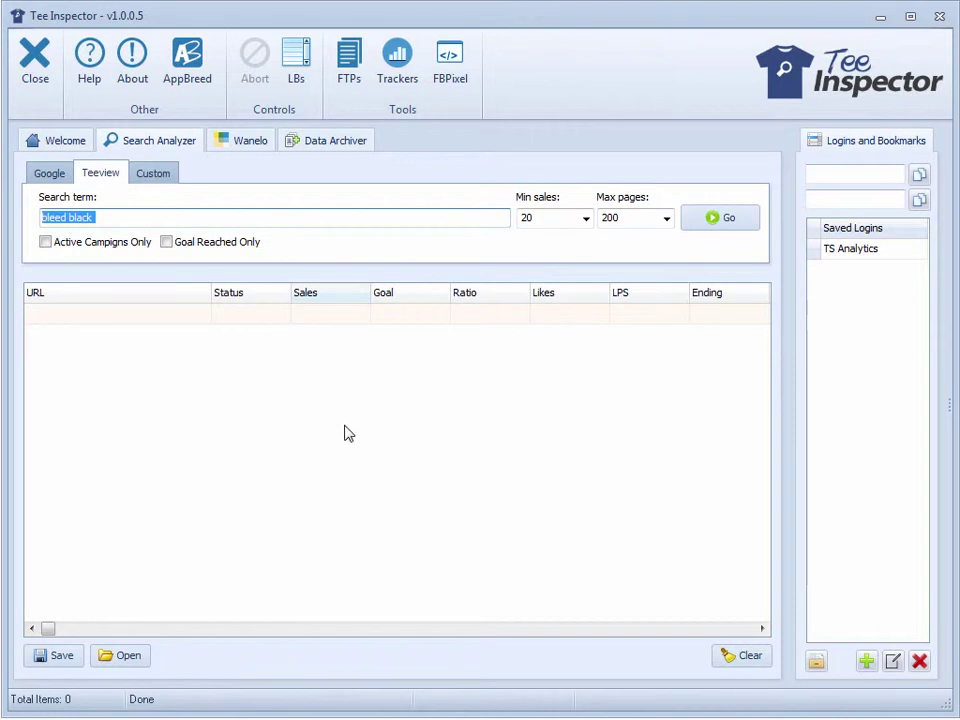
key(BackSpace)
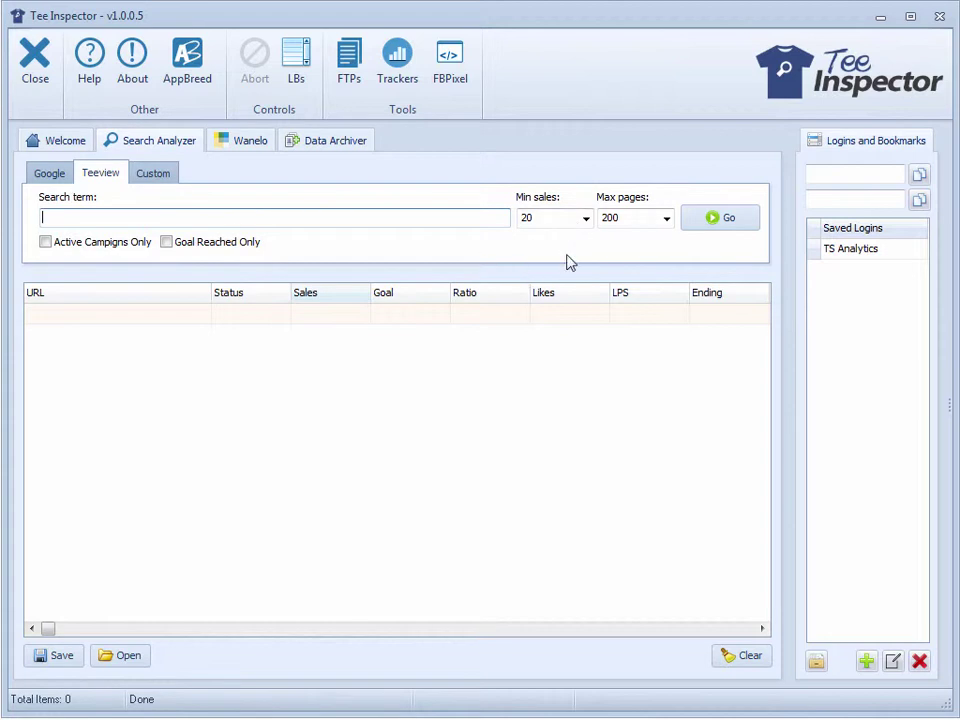
Configure the Teeview search for a maximum of 100 pages, minimum sales of 20, and active campaigns only.
click(637, 220)
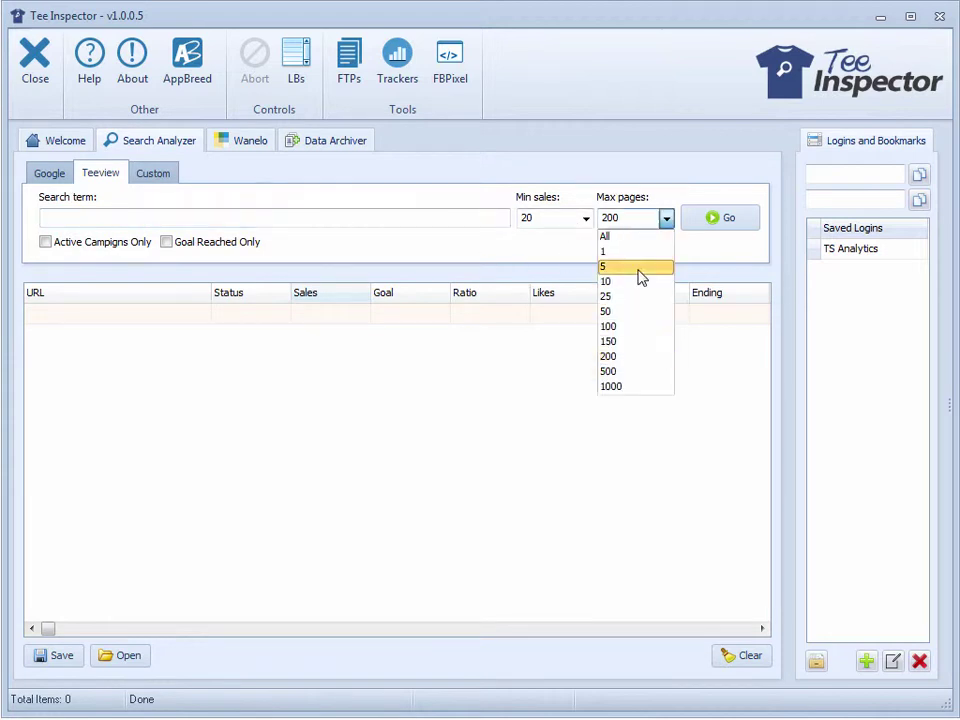
click(636, 329)
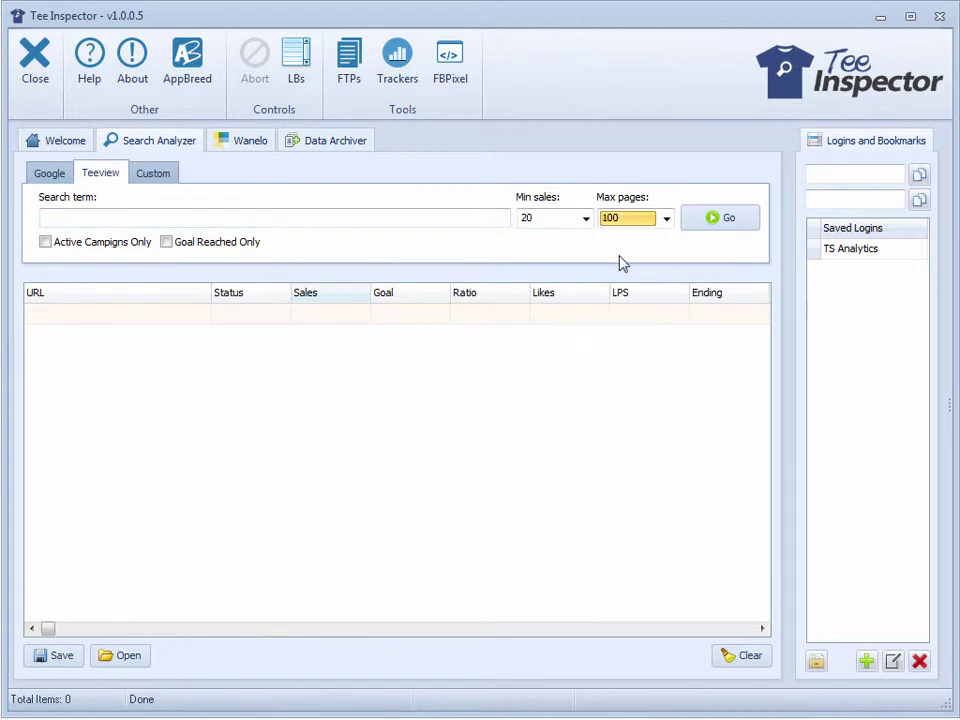
click(574, 224)
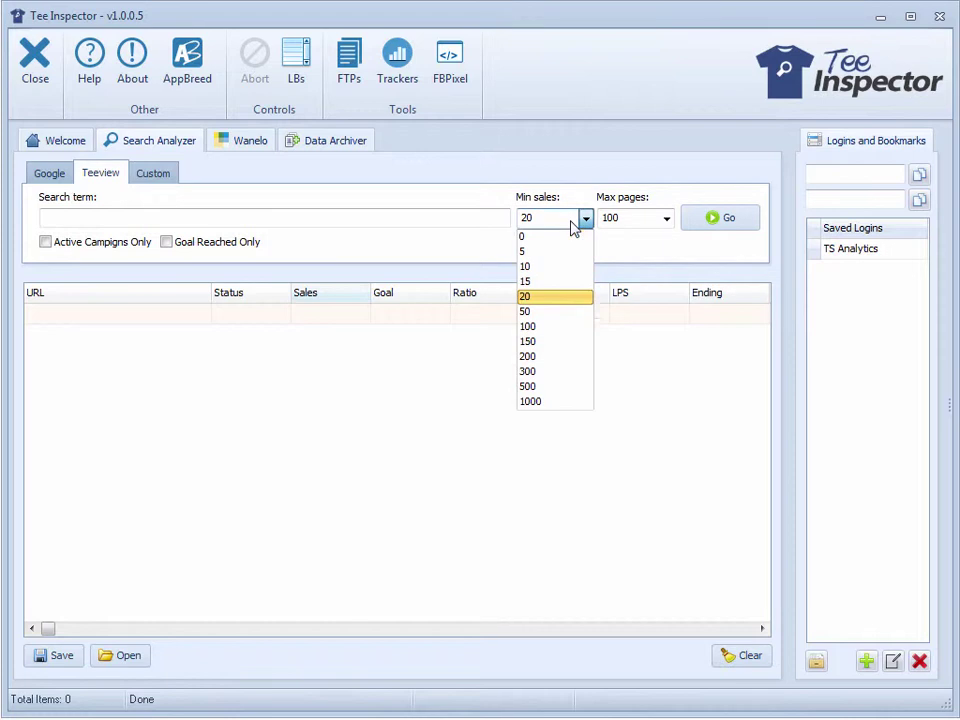
click(548, 299)
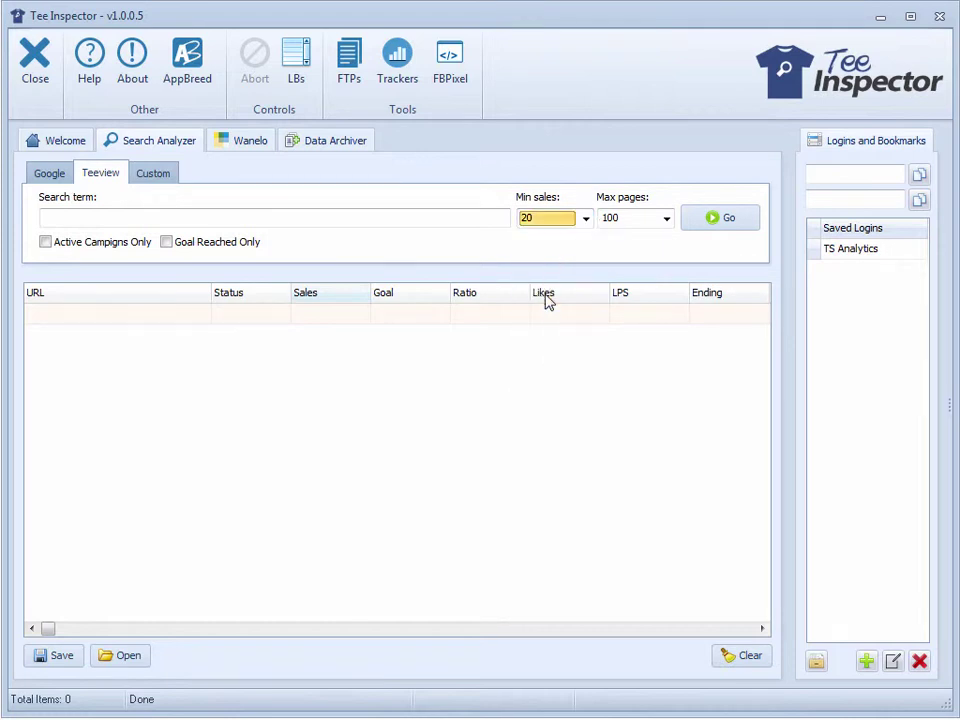
click(45, 242)
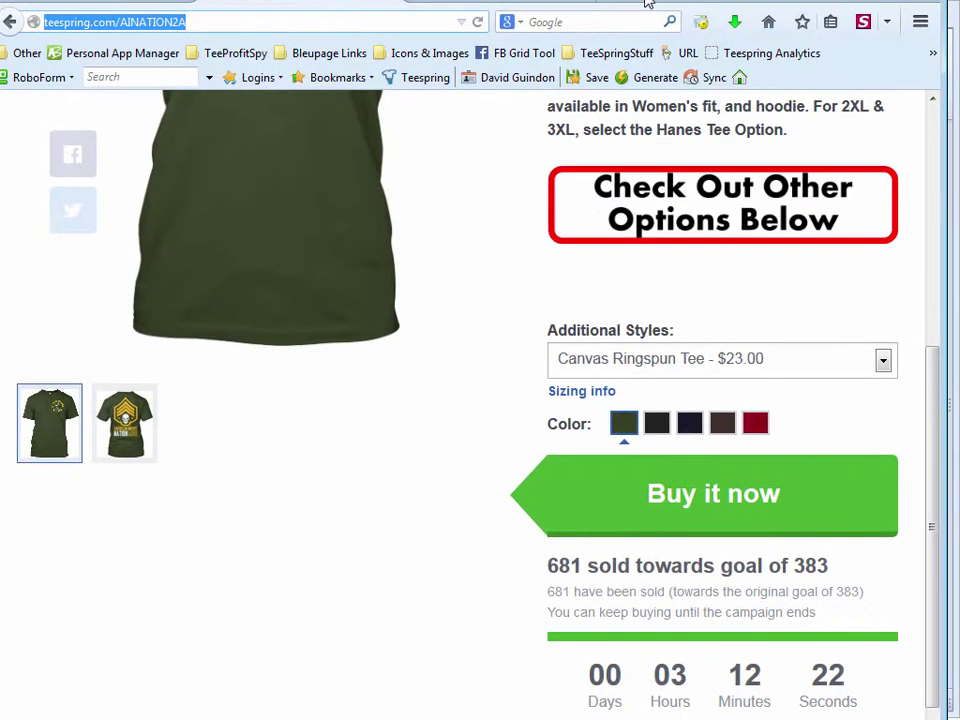
Switch to the web browser, open the bookmarked Teeview website, and look over its latest added campaigns.
click(935, 49)
click(944, 136)
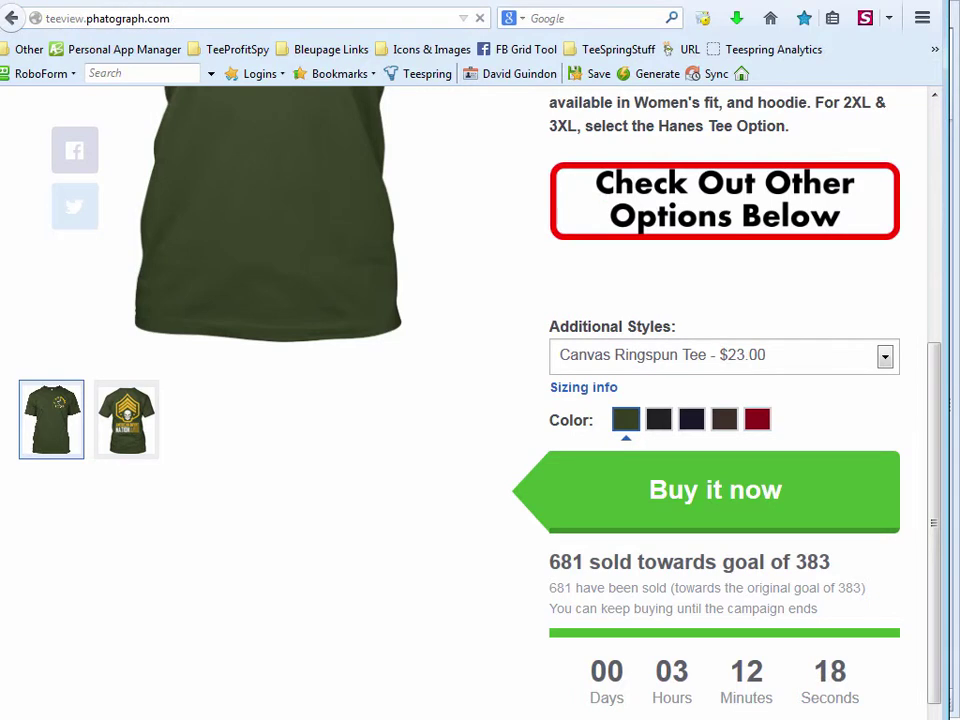
drag(936, 167, 936, 297)
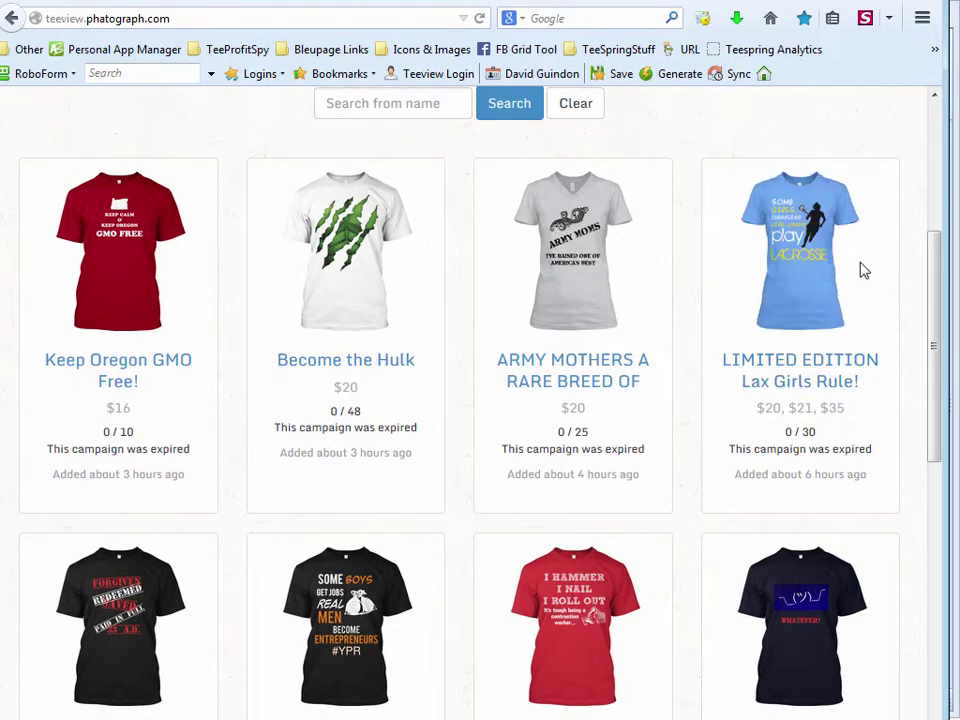
scroll(861, 268, up, 5)
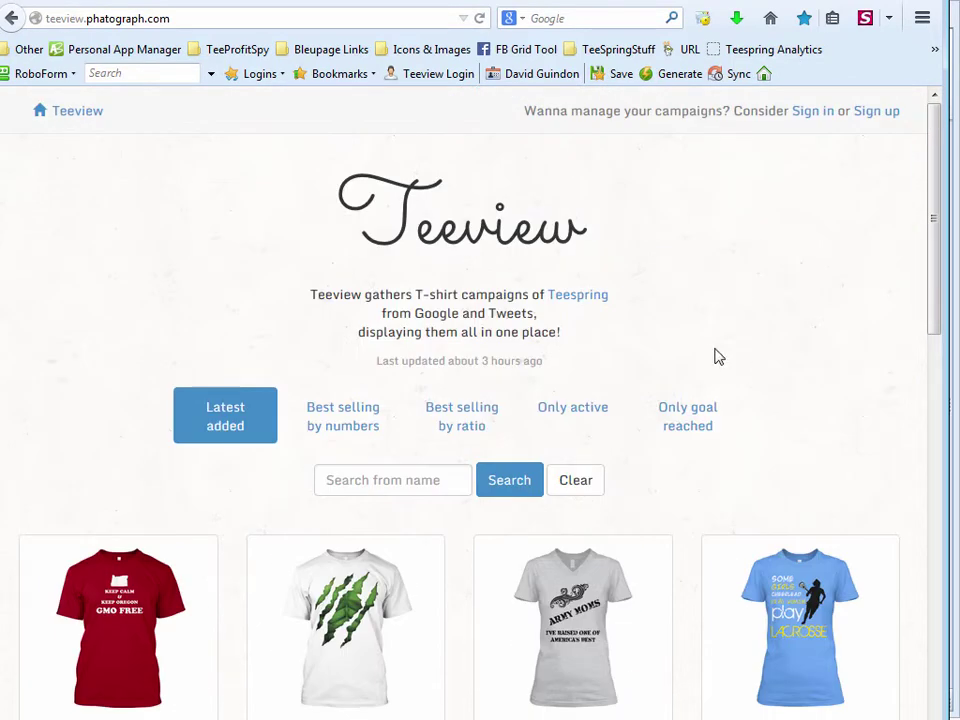
Examine Teeview's description of its campaign sources and how recently the listed shirt campaigns were added.
double_click(440, 313)
double_click(505, 314)
click(660, 329)
scroll(855, 248, down, 3)
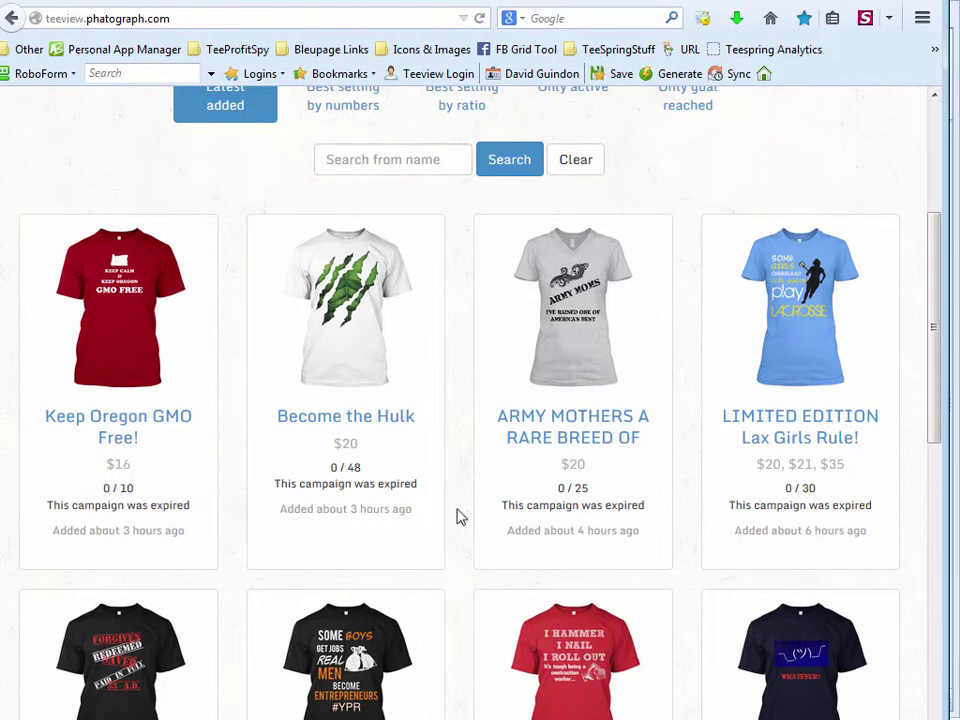
mouse_move(583, 530)
drag(620, 535, 589, 535)
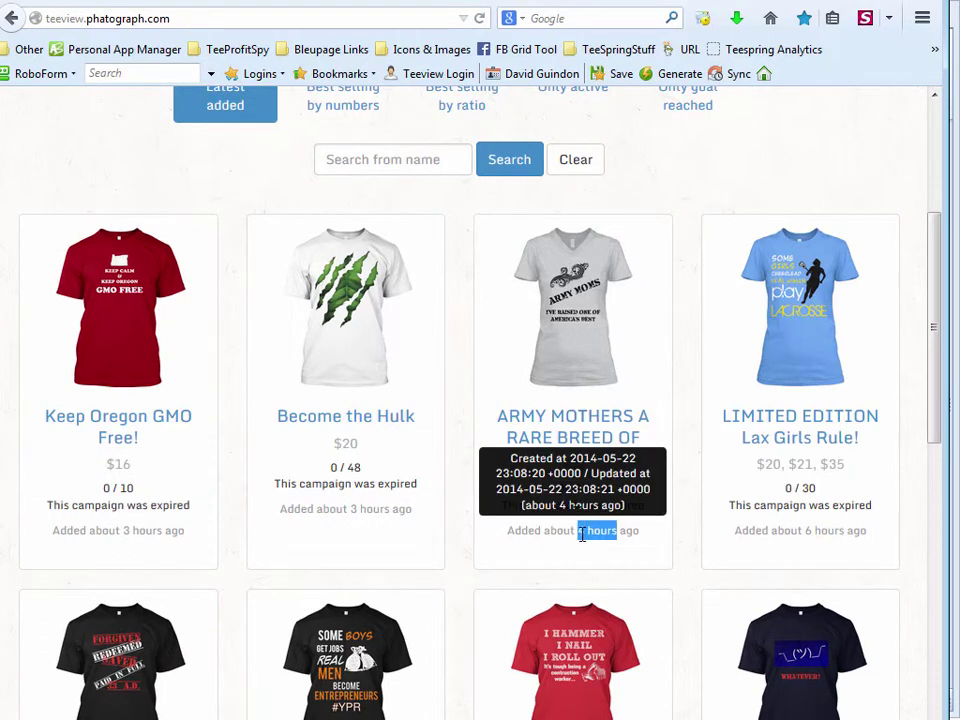
click(643, 542)
scroll(881, 266, up, 3)
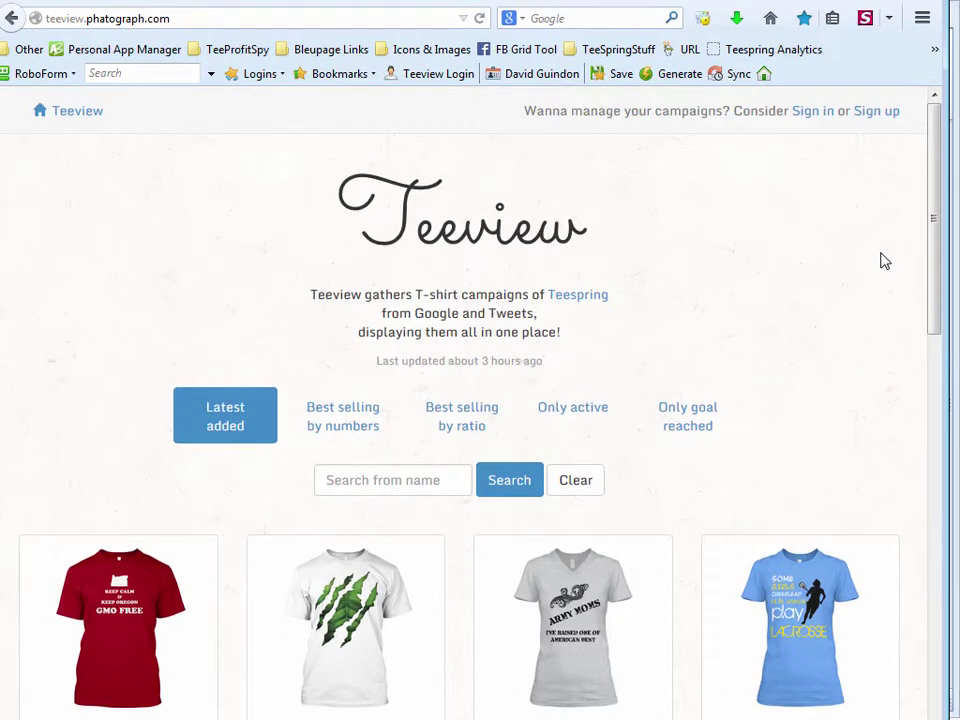
Check the sales counts and expiry status of Teeview's latest campaigns, and return to Tee Inspector.
scroll(879, 268, down, 3)
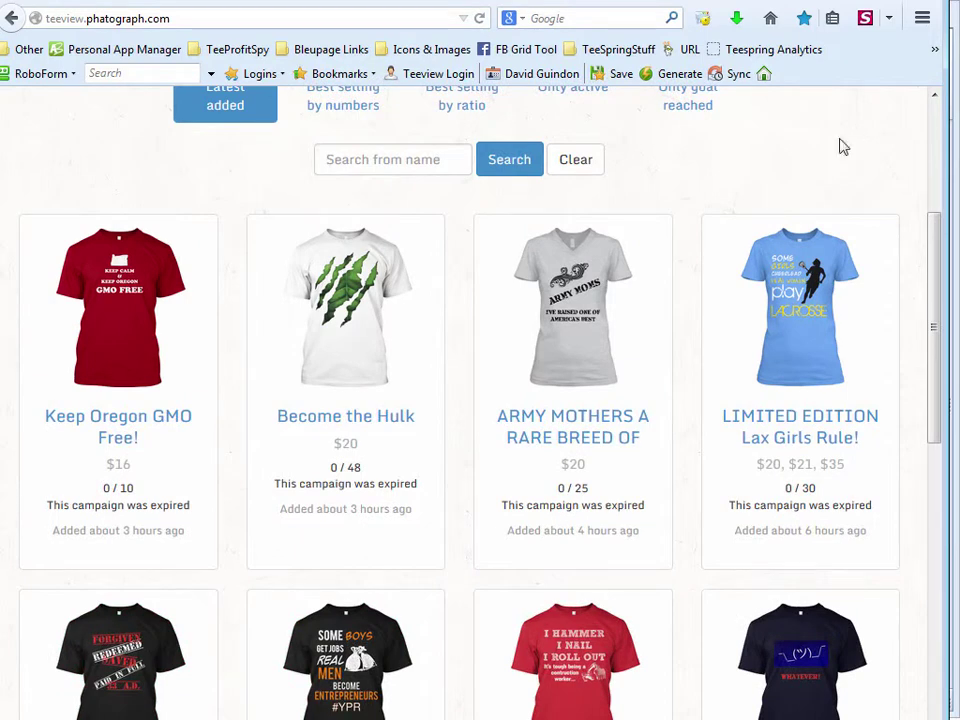
drag(110, 488, 98, 487)
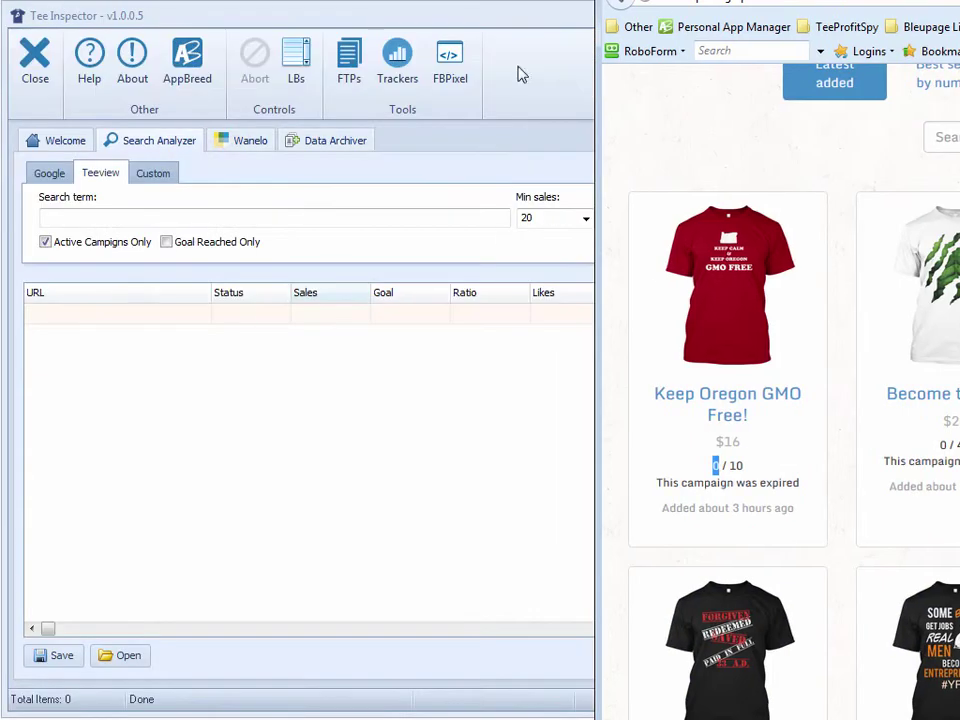
key(alt+Tab)
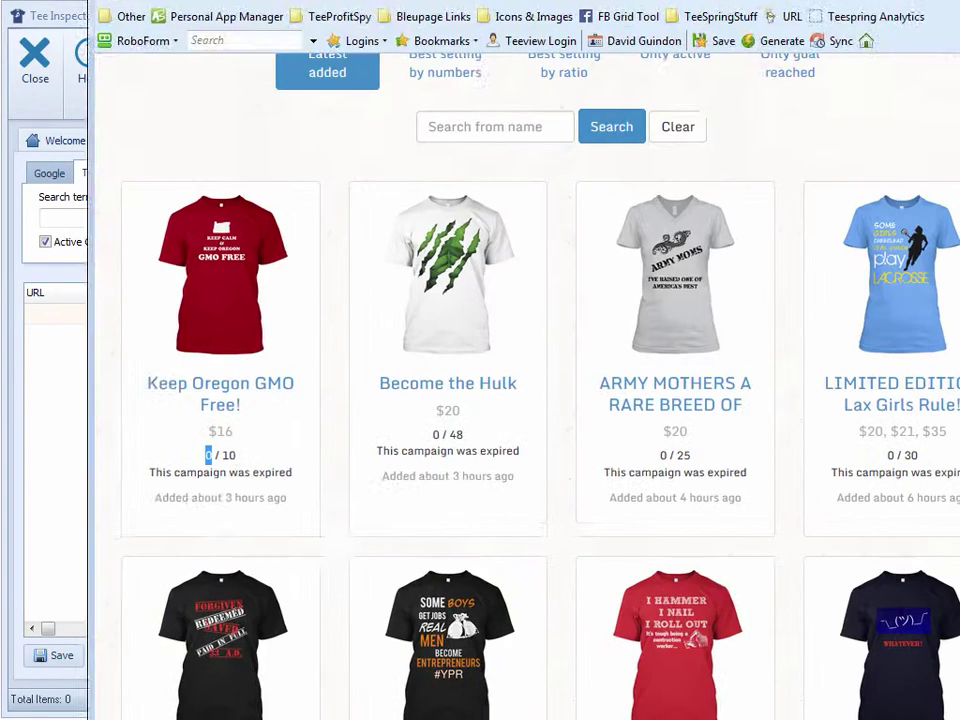
scroll(928, 476, down, 10)
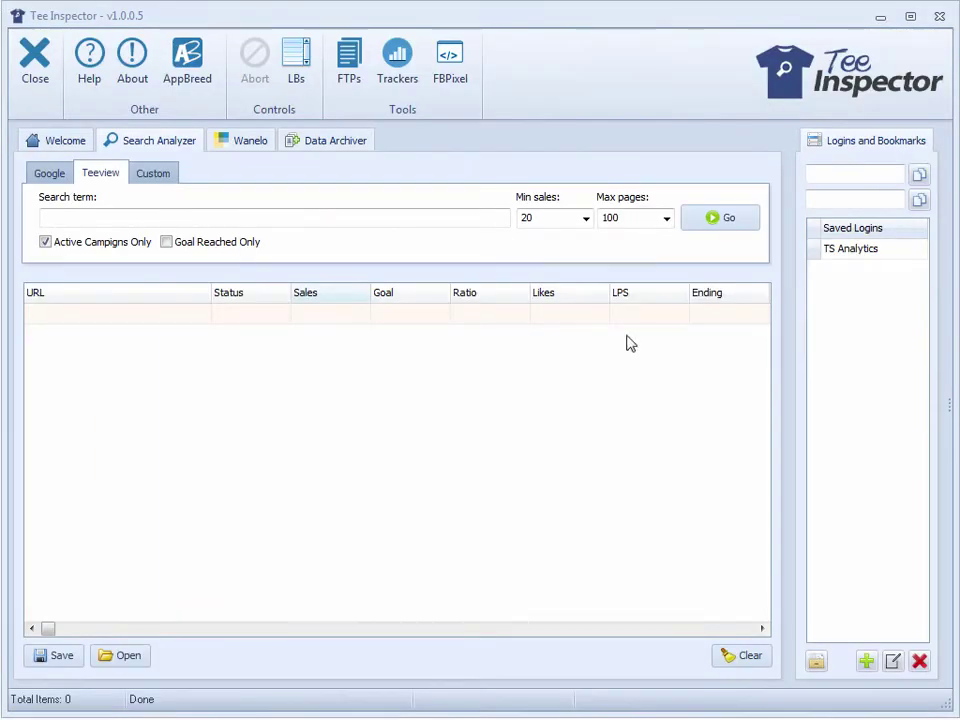
Run the Teeview search, abort it partway, and preview the first campaigns in the results, including bulletfirst, fshwhsbnd and patsy-fathersday.
click(713, 221)
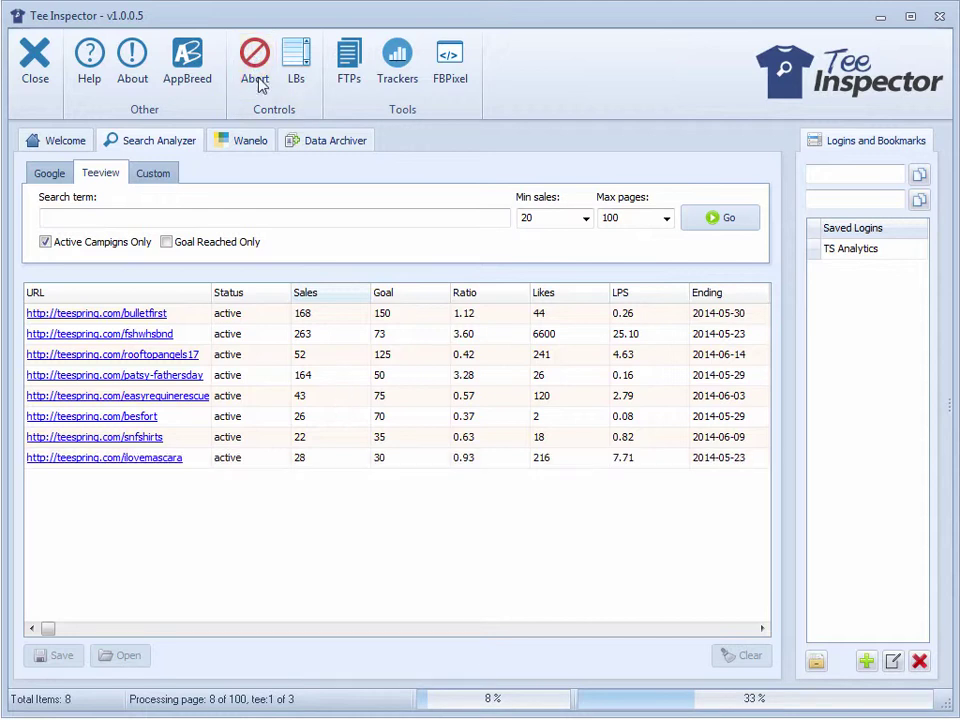
mouse_move(148, 318)
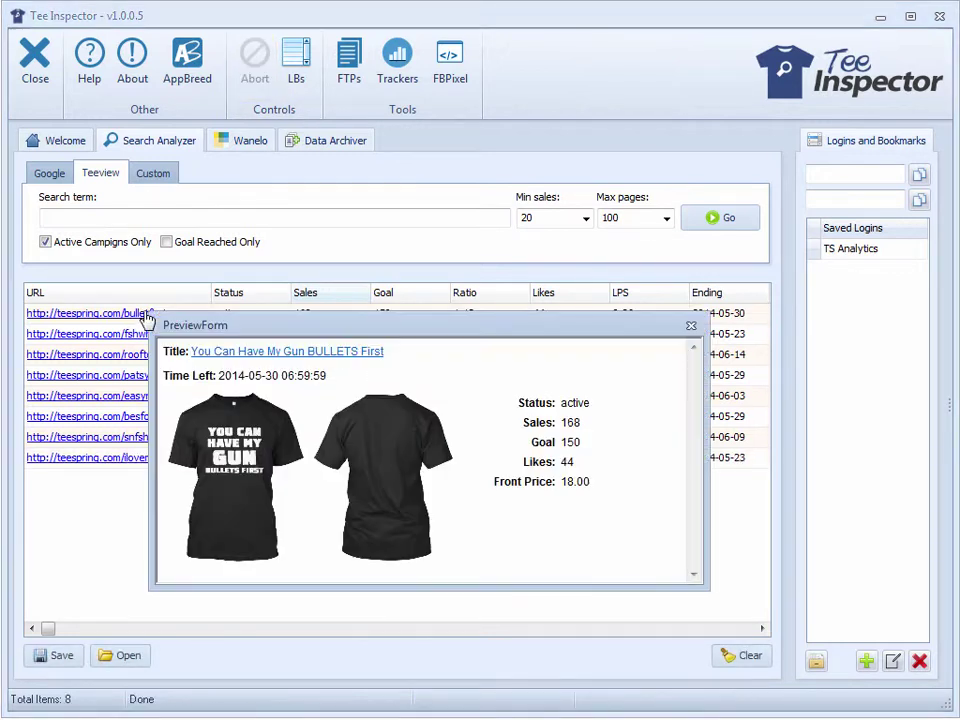
mouse_move(136, 340)
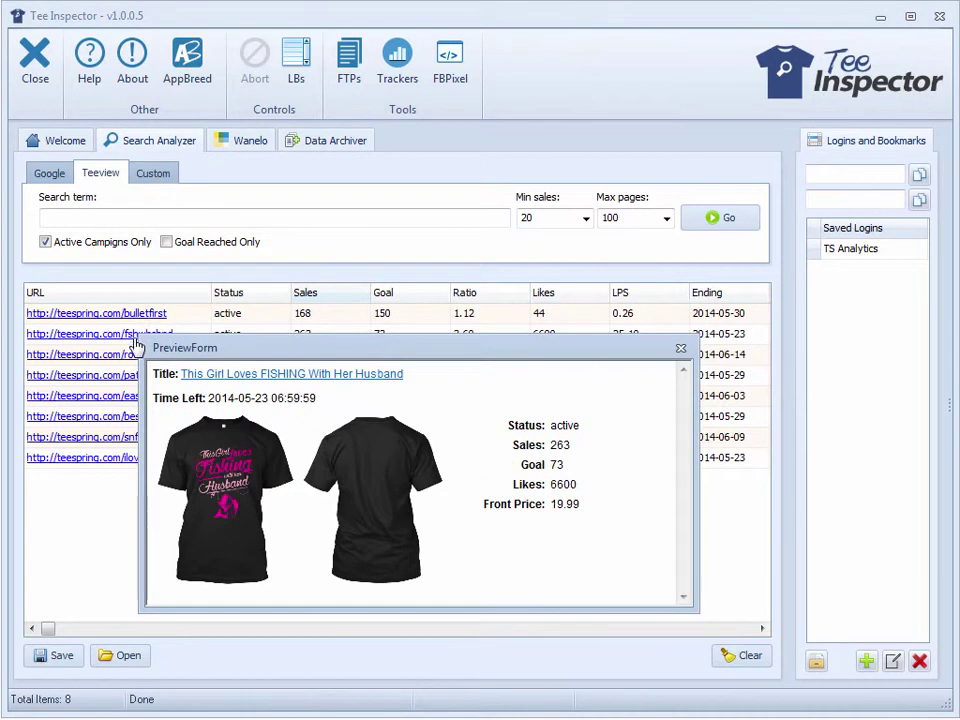
mouse_move(133, 366)
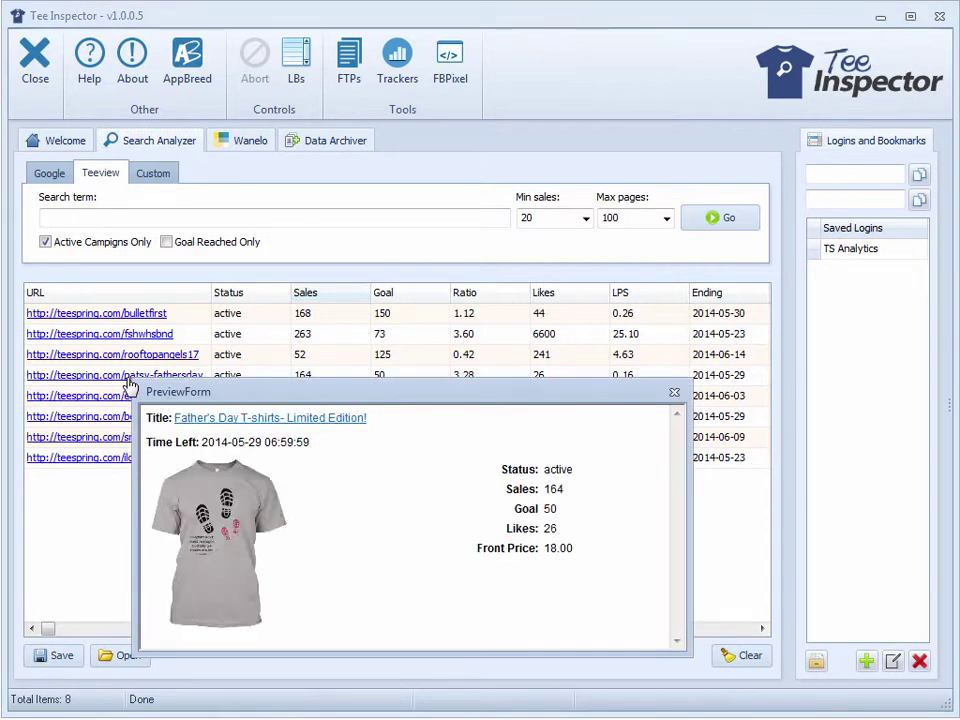
mouse_move(127, 405)
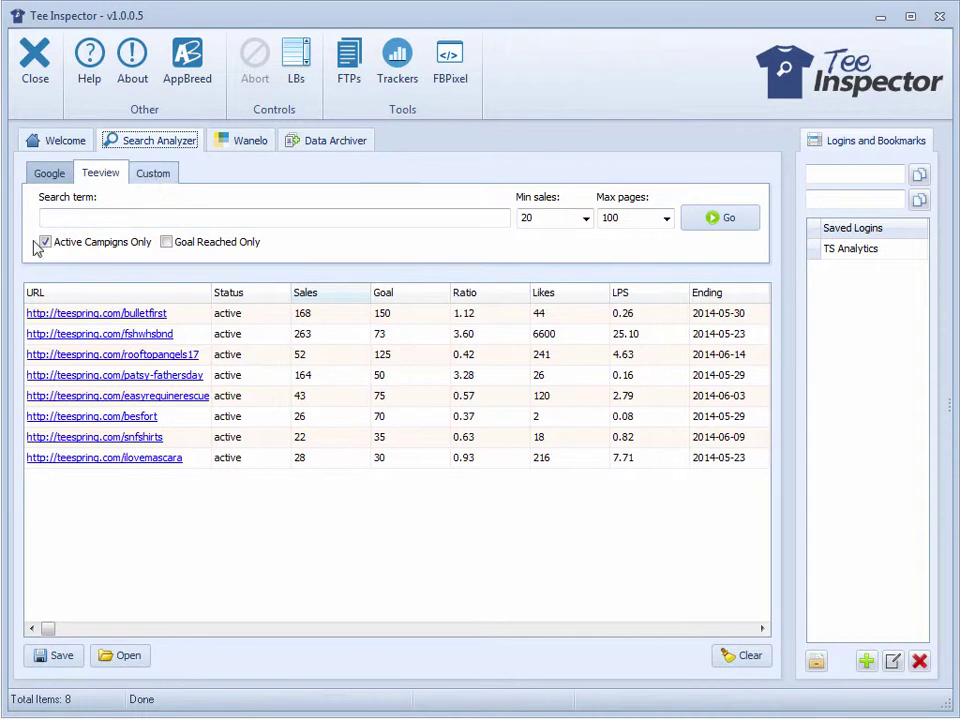
Restrict the Teeview search with an empty search term to campaigns that have reached their goal.
click(154, 211)
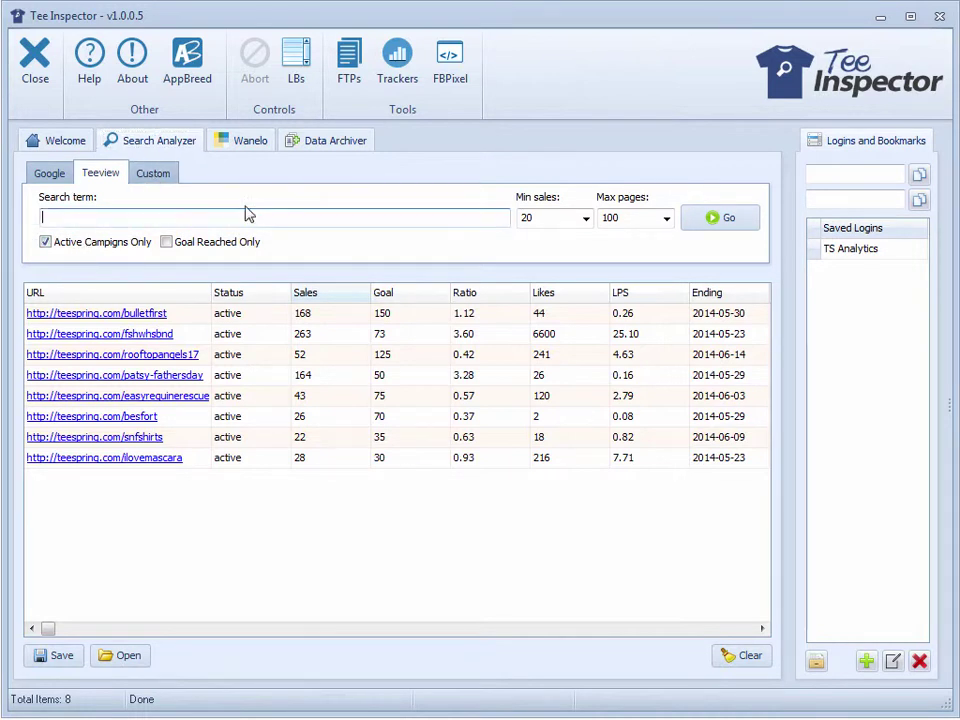
click(168, 244)
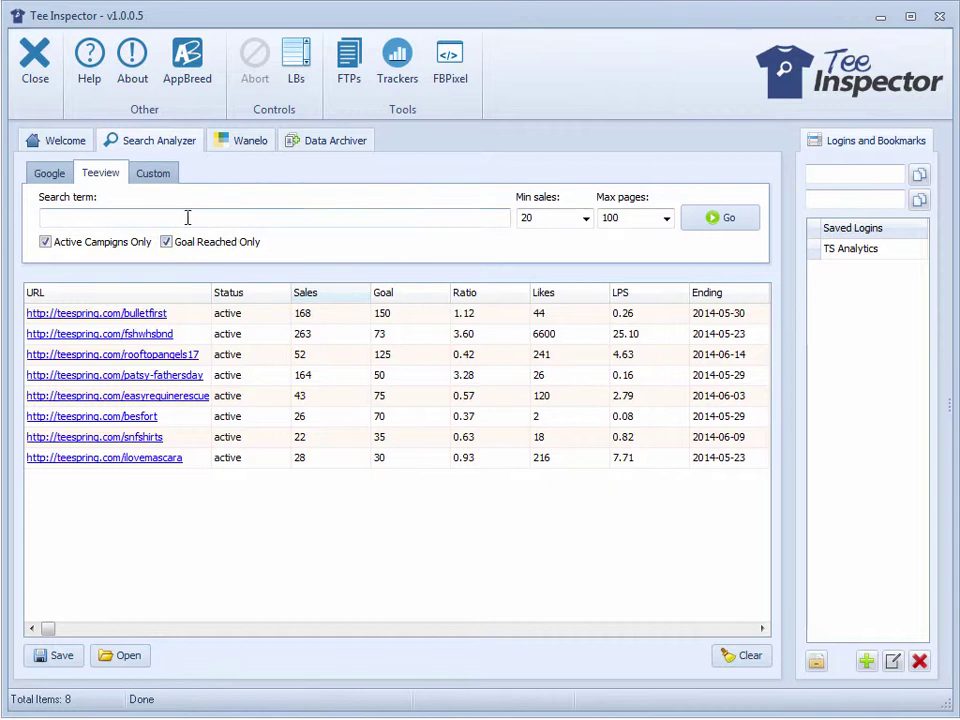
Switch the Search Analyzer to the custom search and clear all campaign data.
click(152, 178)
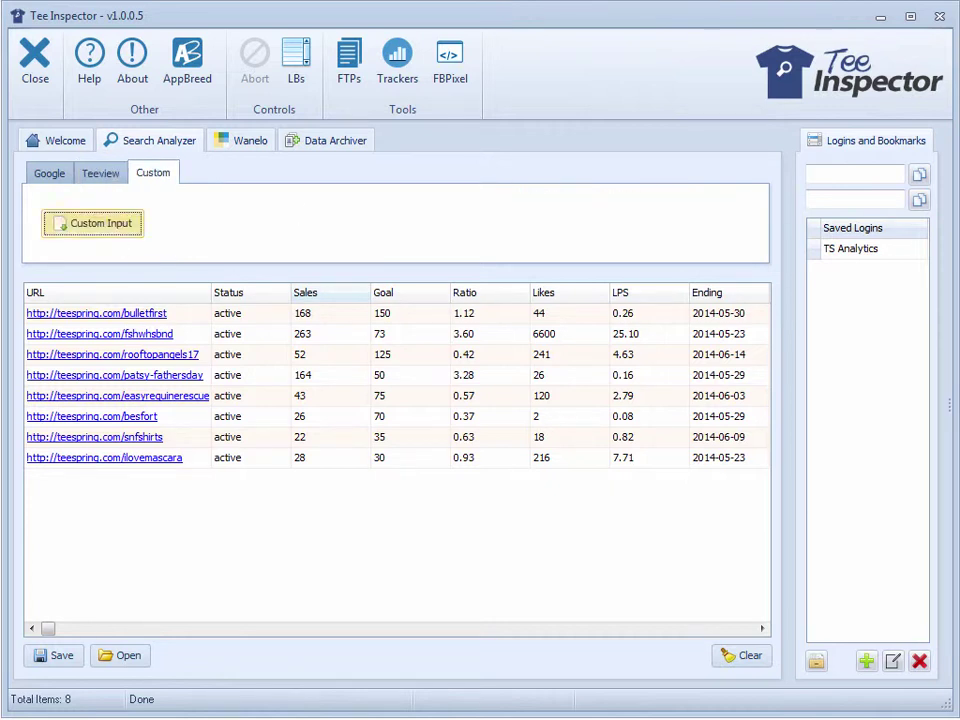
click(741, 659)
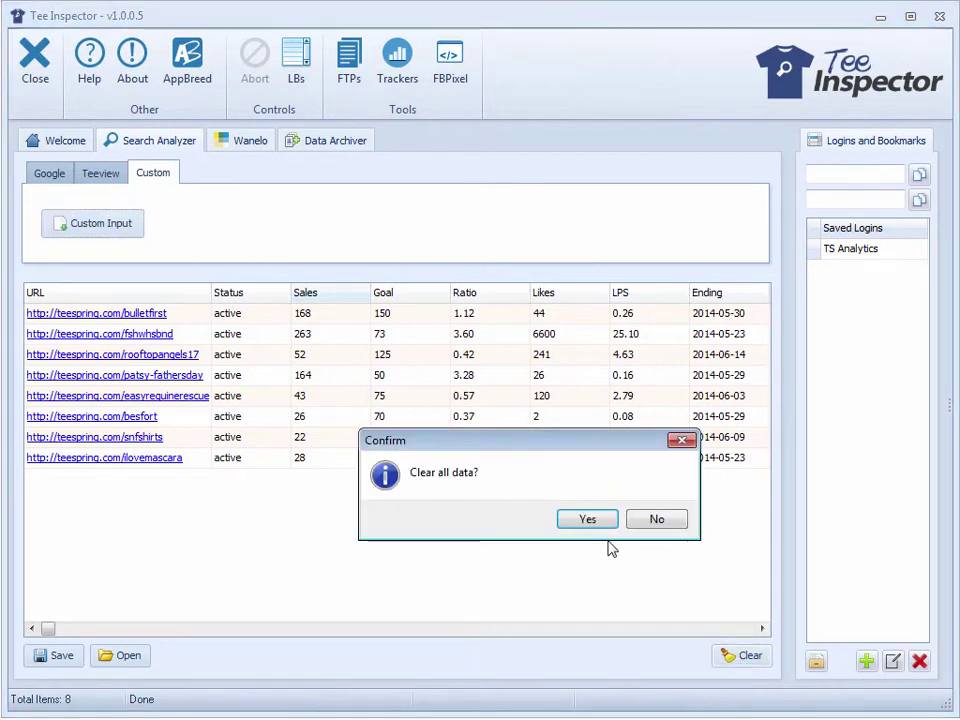
click(587, 519)
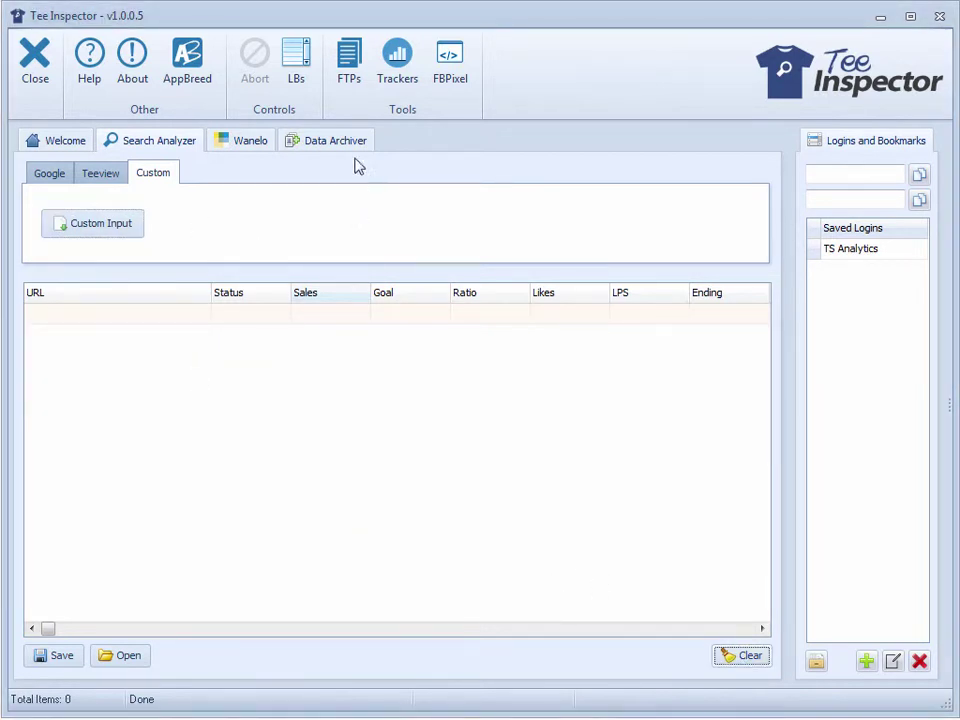
Hide the Logins and Bookmarks pane, open the custom input form, and move it aside.
click(300, 68)
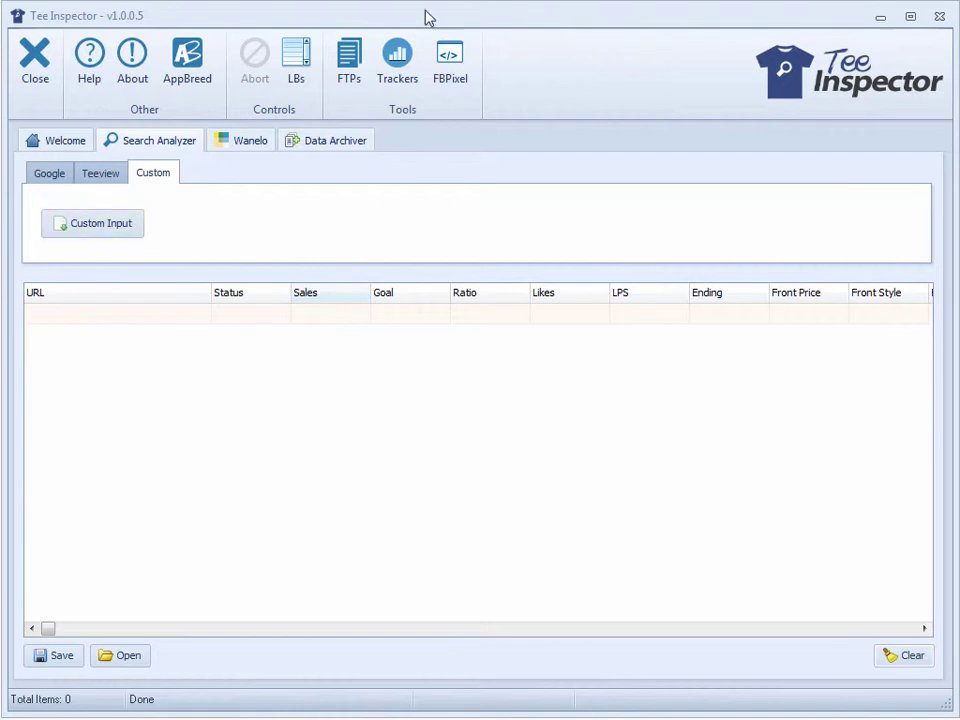
mouse_move(439, 26)
mouse_down()
mouse_move(253, 21)
mouse_move(440, 24)
mouse_up()
click(60, 222)
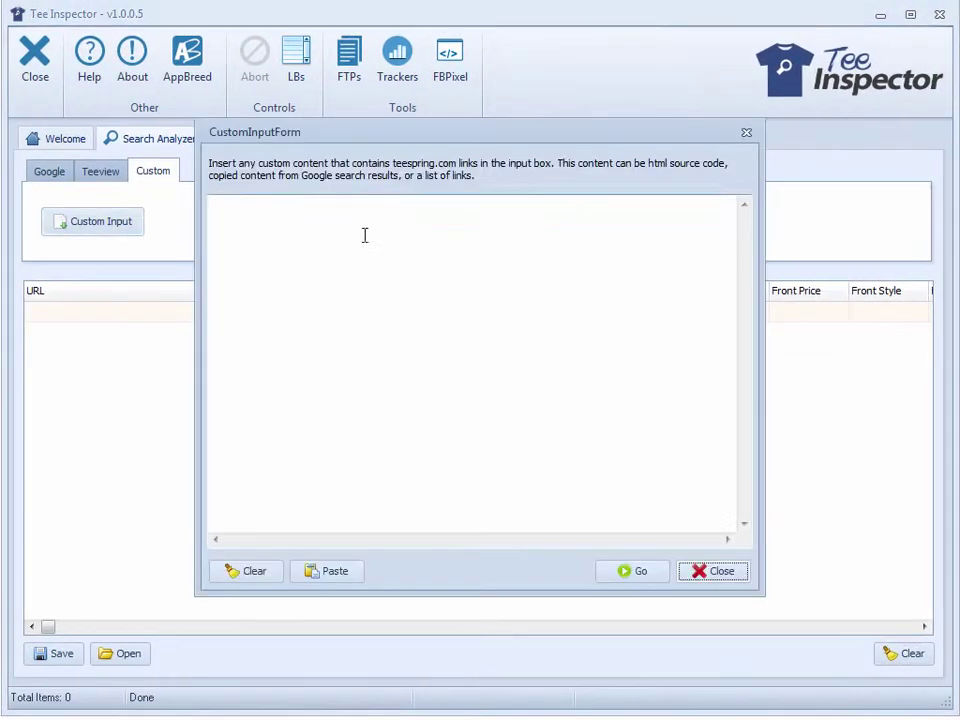
drag(531, 144, 843, 129)
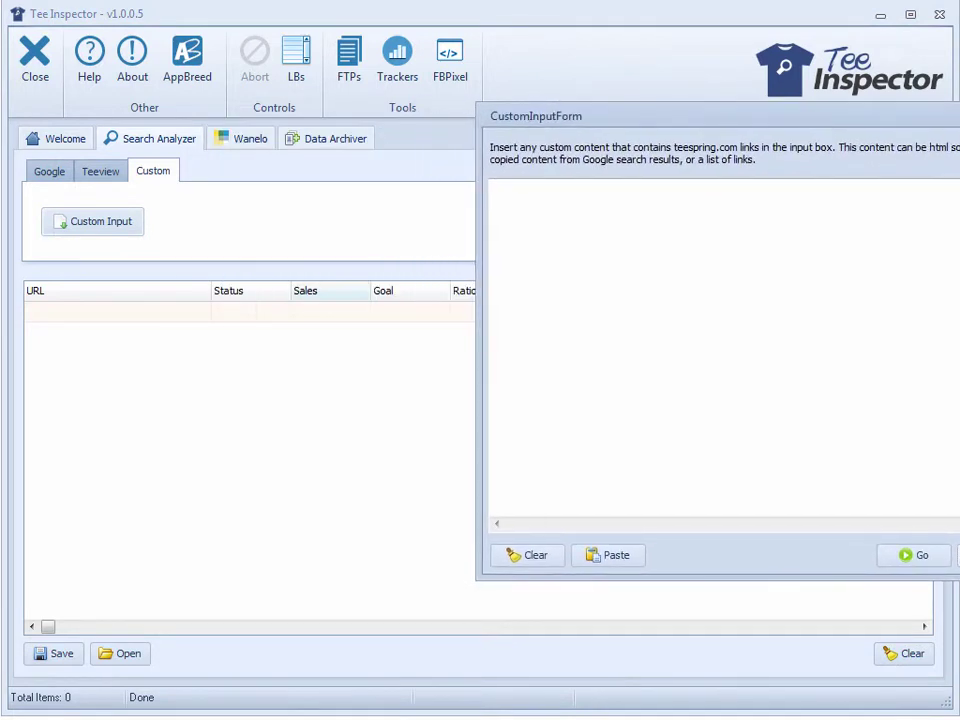
Switch to the web browser and search Google for site:teespring.com "broncos".
key(alt+Tab)
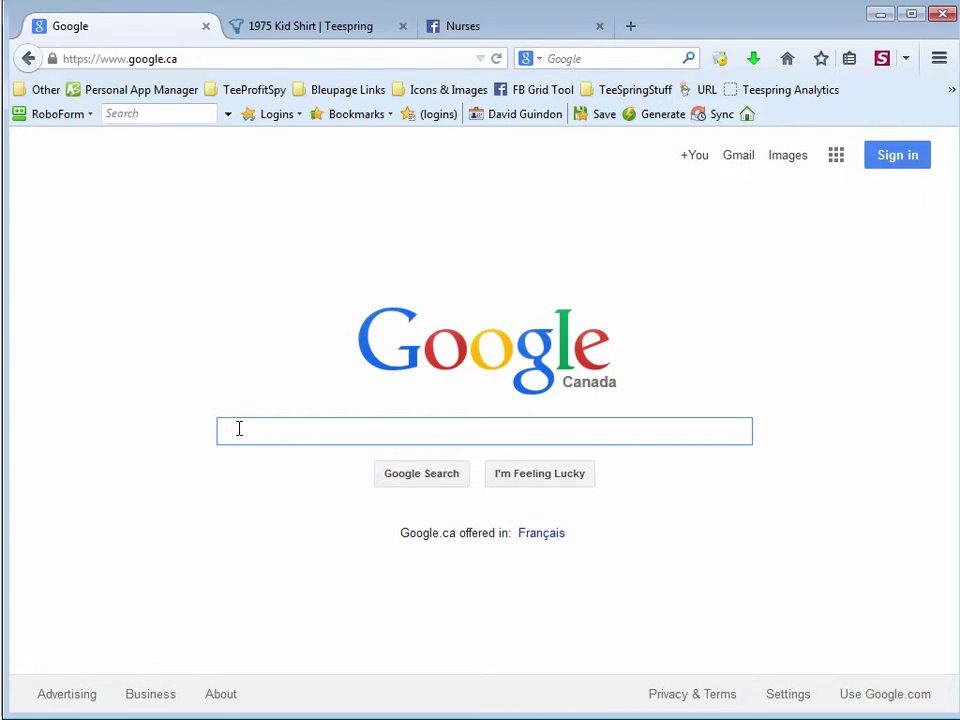
text(site)
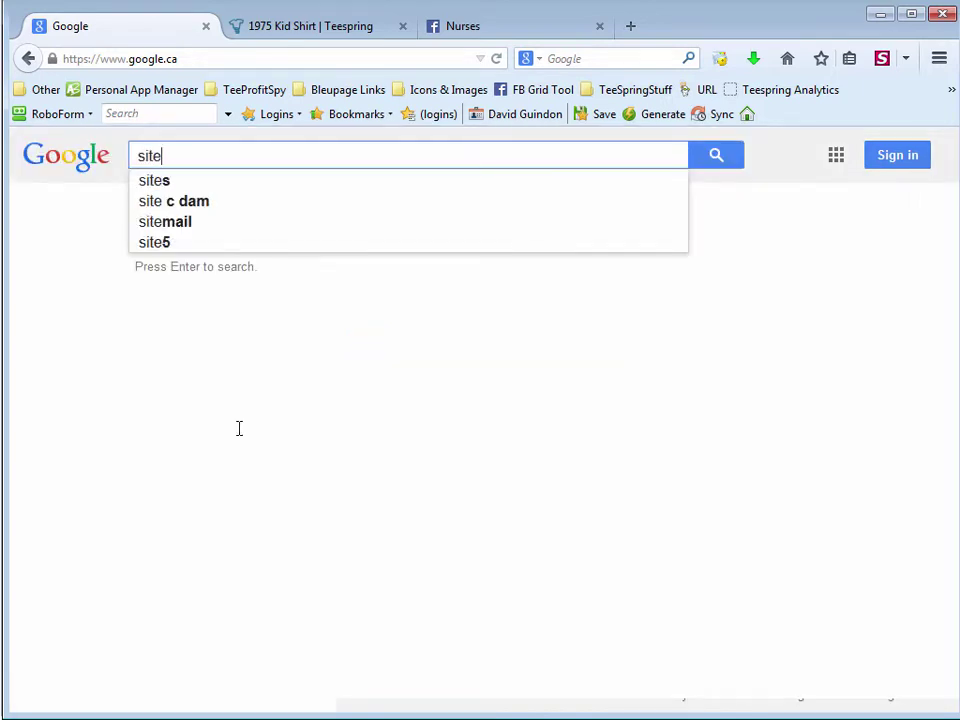
text(:teespring)
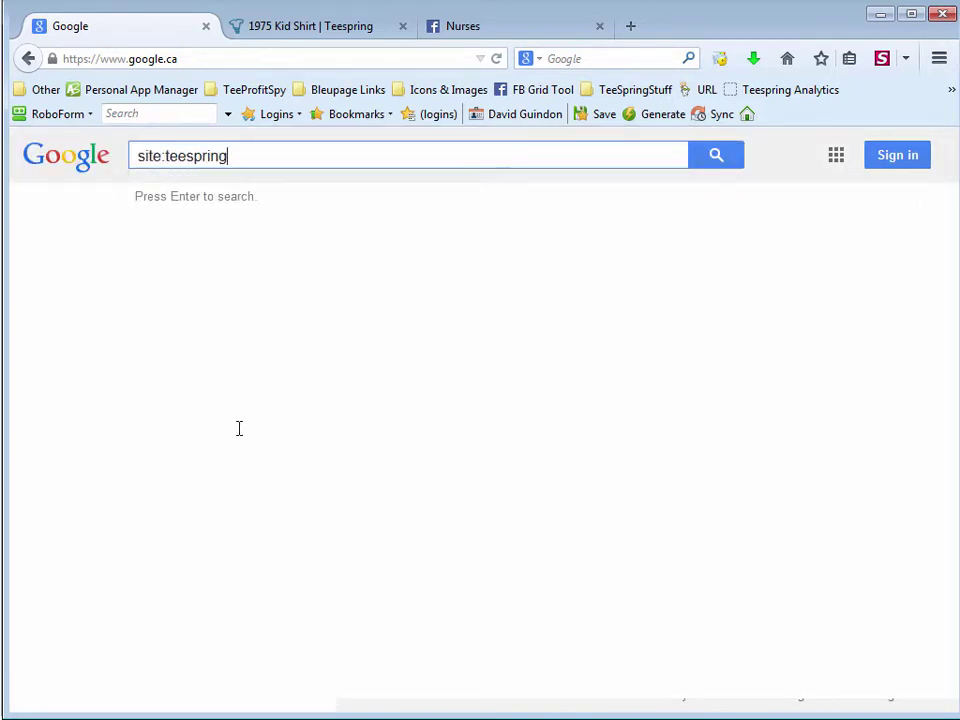
text(.com "broncos")
key(Return)
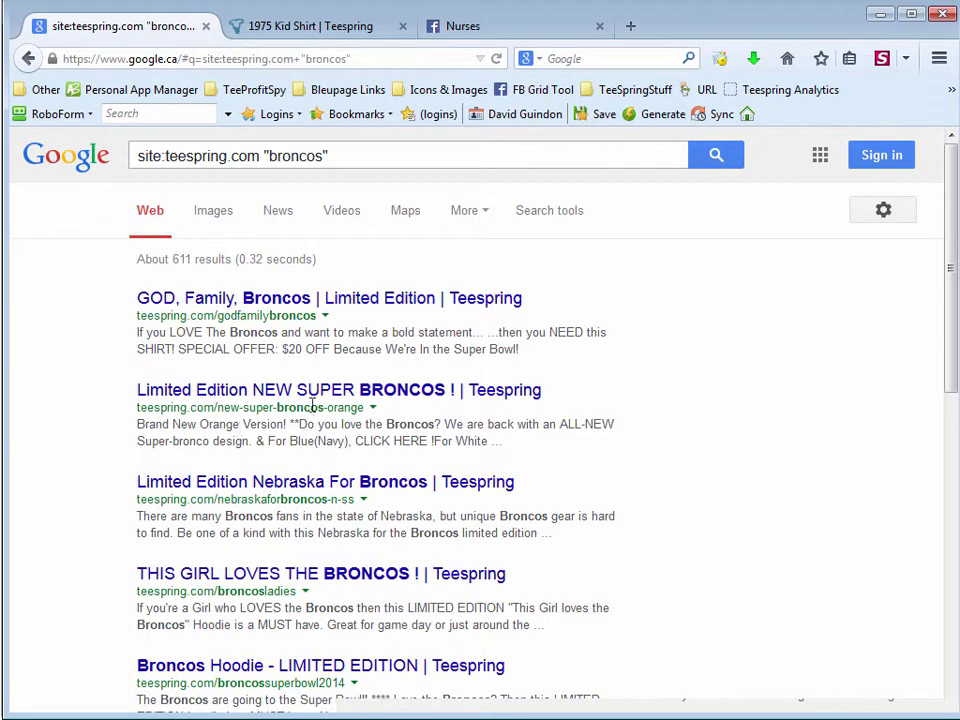
Select the entire Google results page and transfer its content into Tee Inspector's custom input form.
drag(951, 298, 934, 204)
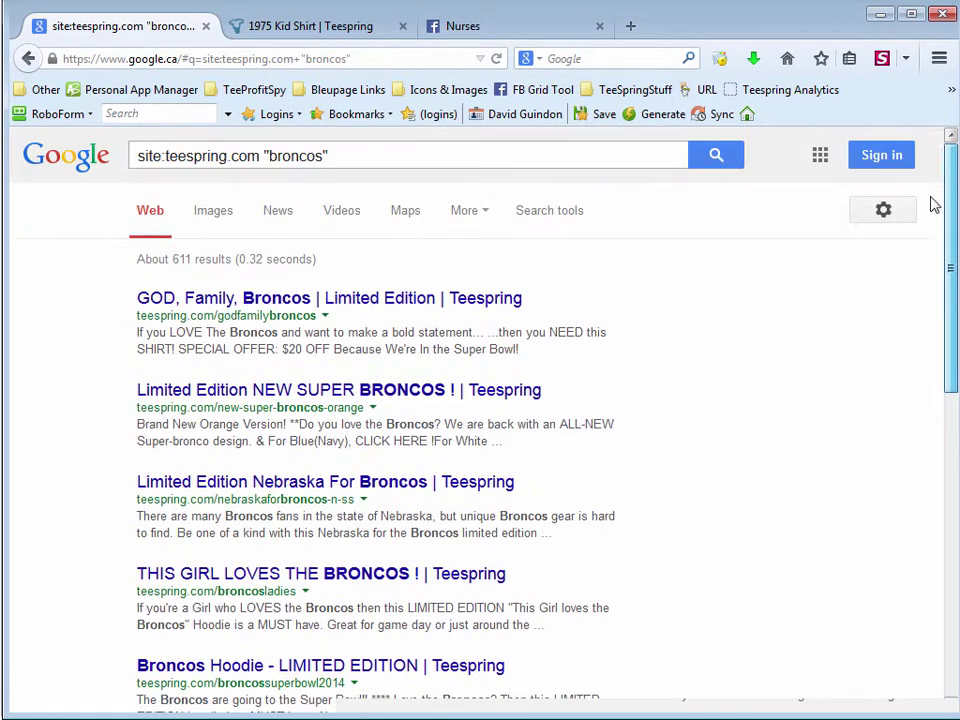
right_click(55, 321)
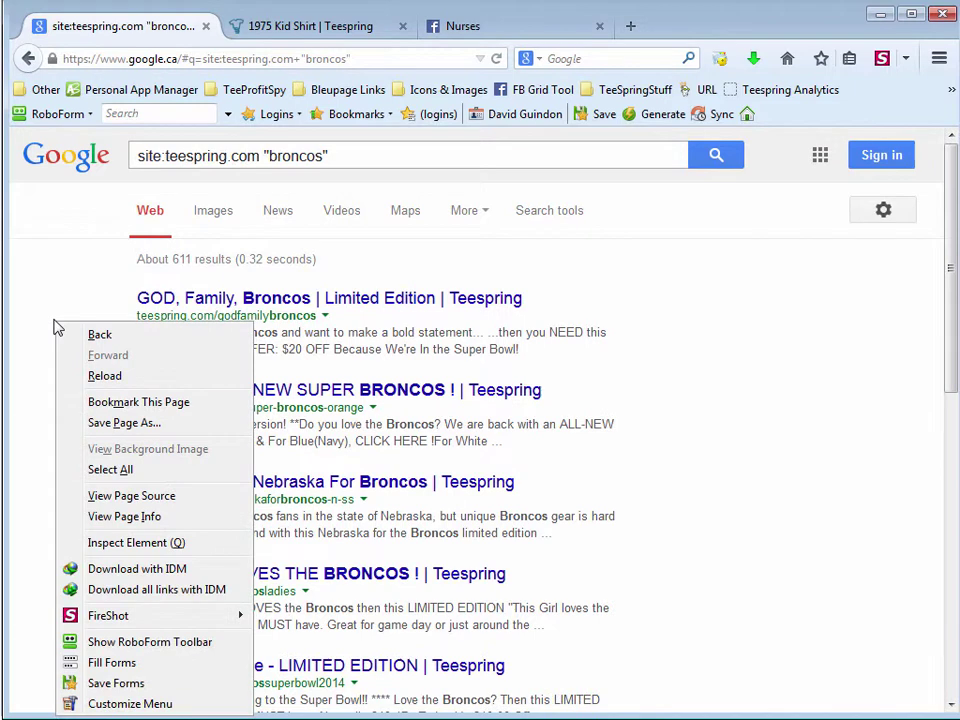
click(108, 469)
click(911, 14)
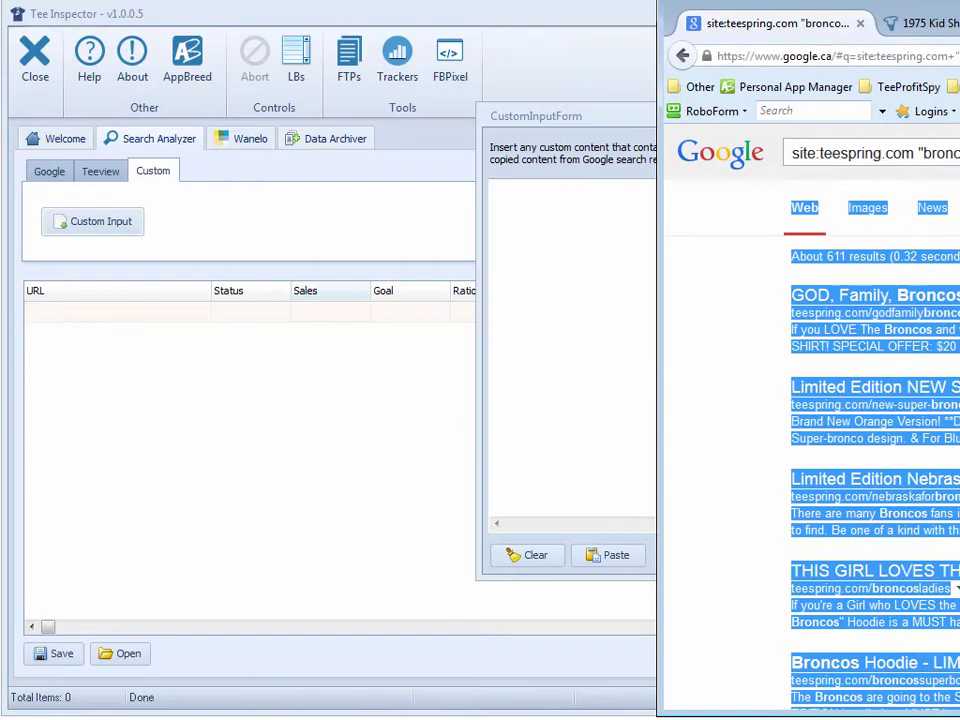
drag(606, 117, 207, 133)
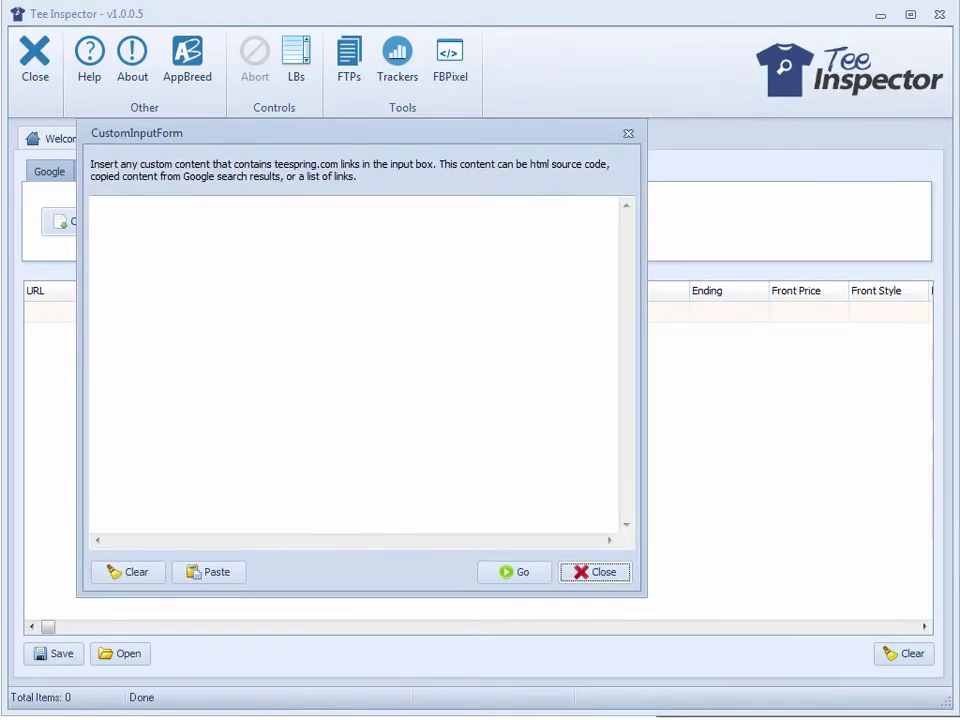
key(alt+Tab)
drag(827, 318, 470, 380)
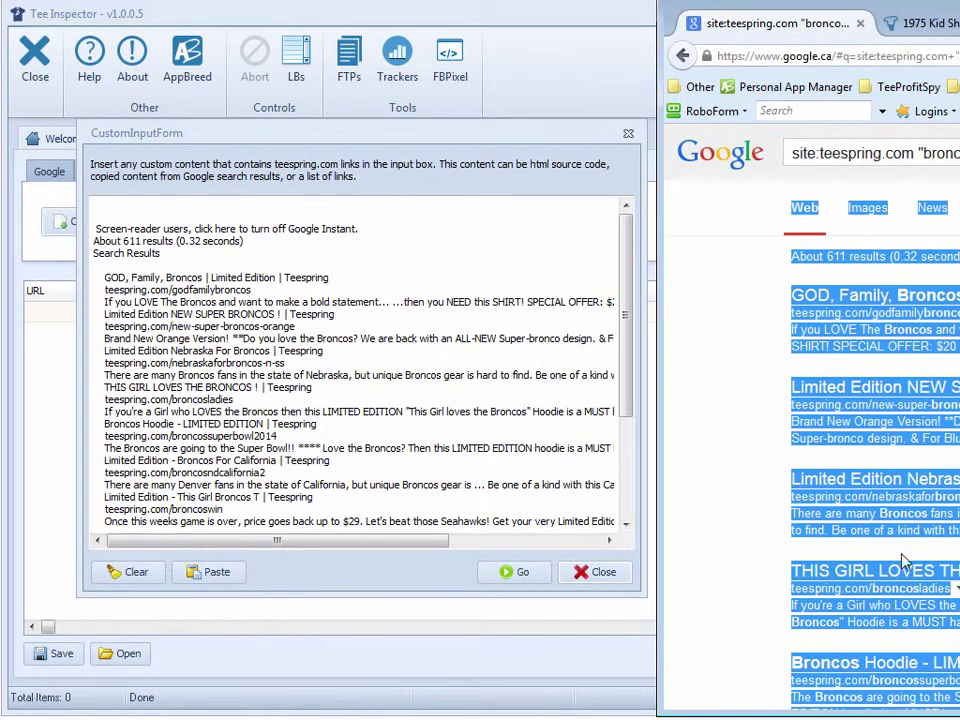
Analyze the Teespring links in the custom input and abort the analysis partway.
click(515, 572)
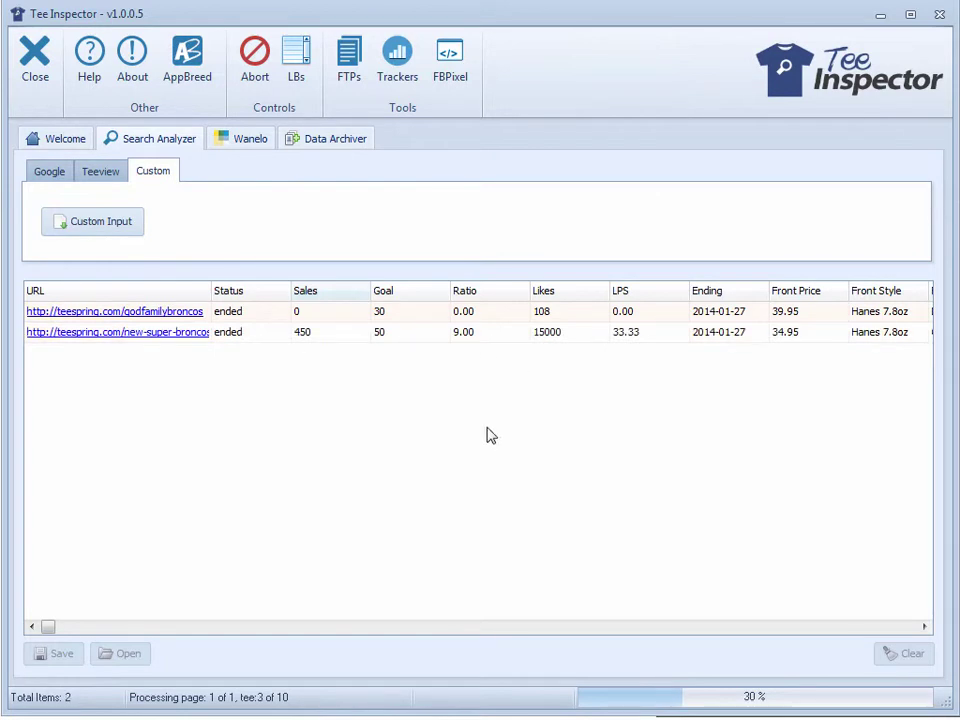
click(254, 67)
Switch to the browser's 1975 Kid Shirt page on Teespring and examine its list of campaign links for other birth years.
drag(959, 34, 788, 1)
click(393, 30)
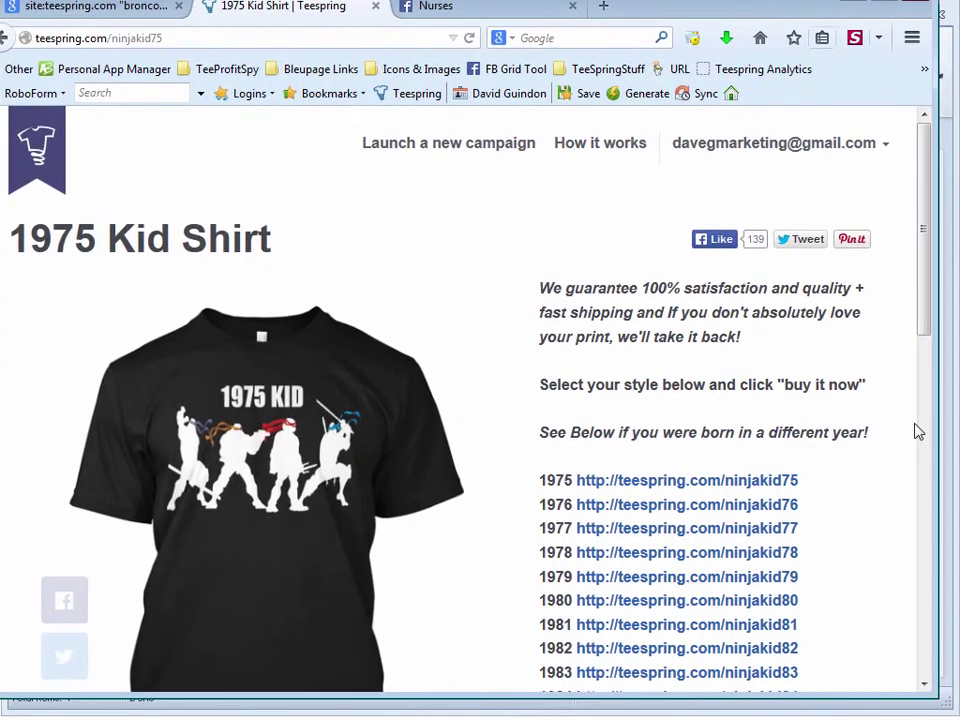
scroll(894, 491, down, 4)
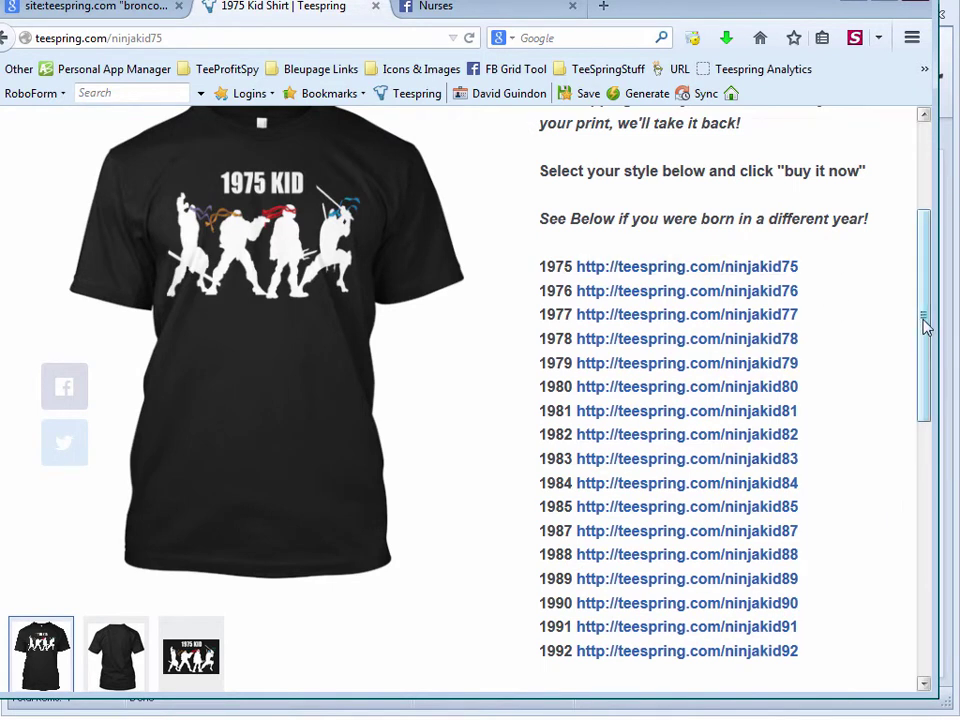
drag(922, 322, 925, 334)
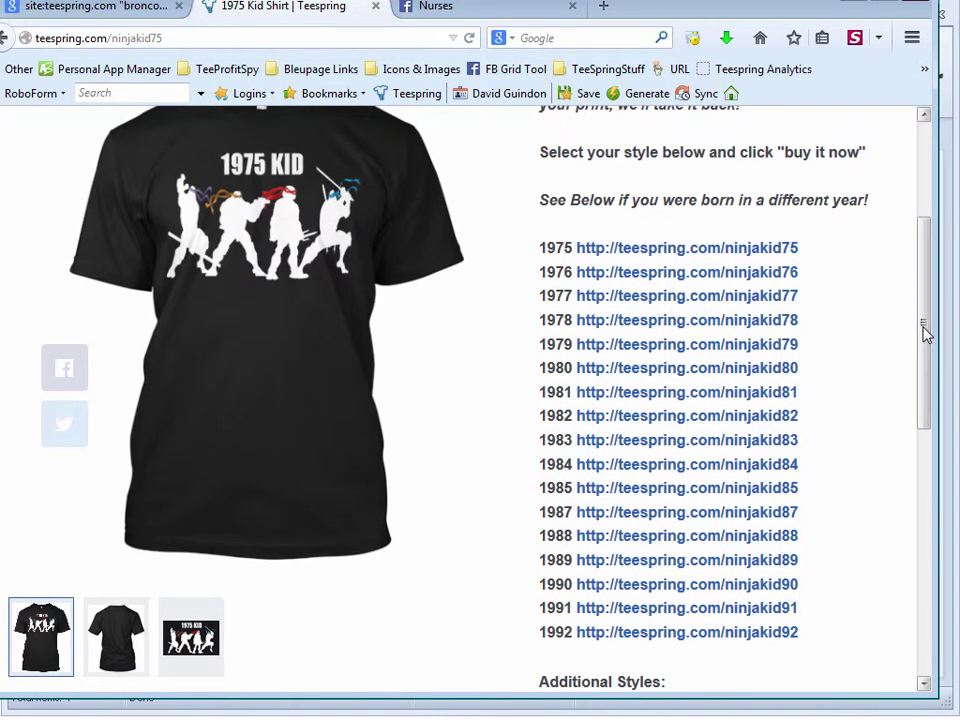
mouse_move(925, 334)
mouse_down()
mouse_move(926, 313)
mouse_move(932, 326)
mouse_up()
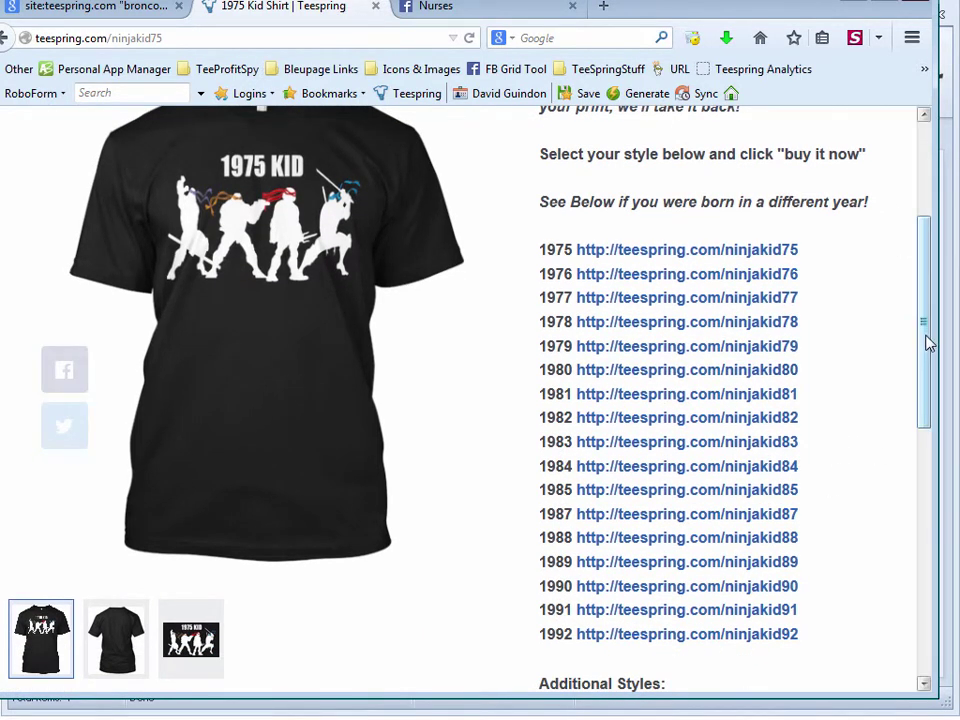
drag(928, 343, 928, 310)
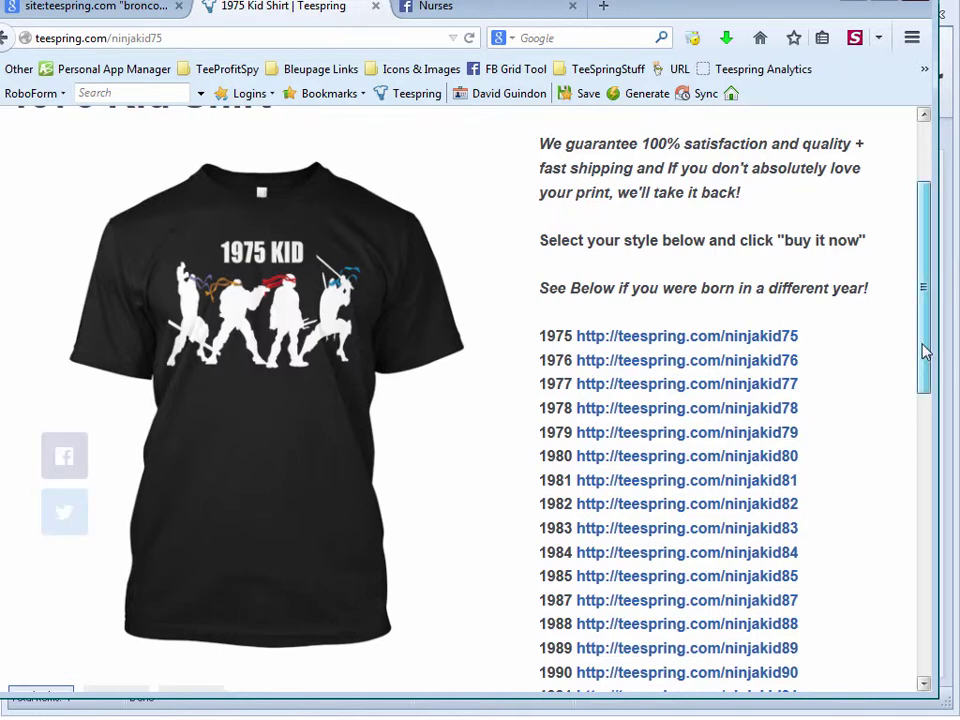
drag(925, 345, 930, 388)
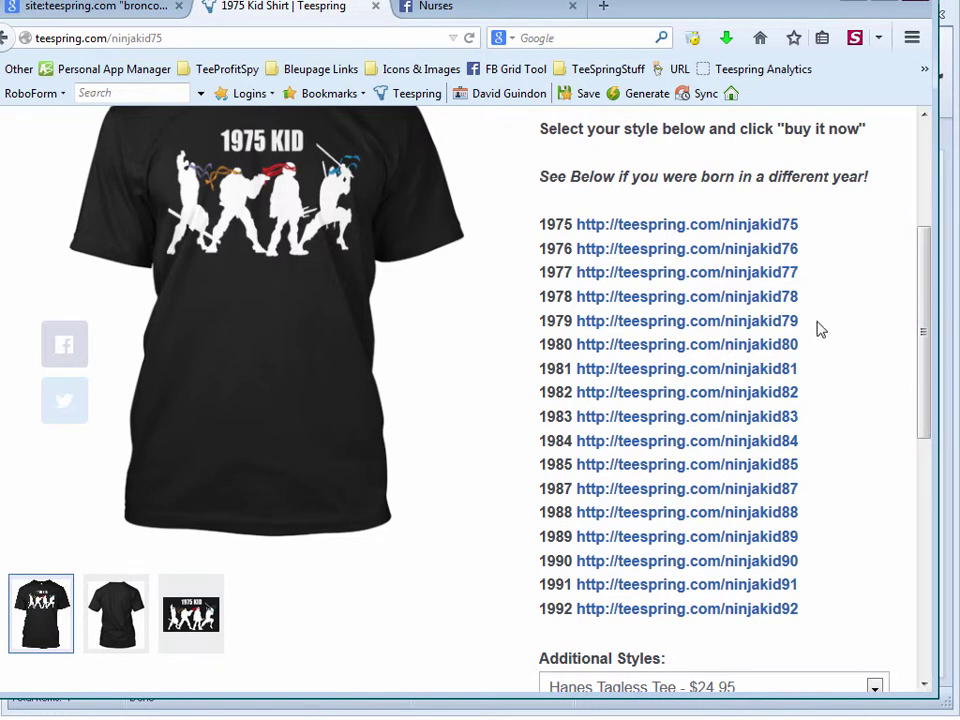
scroll(845, 350, up, 2)
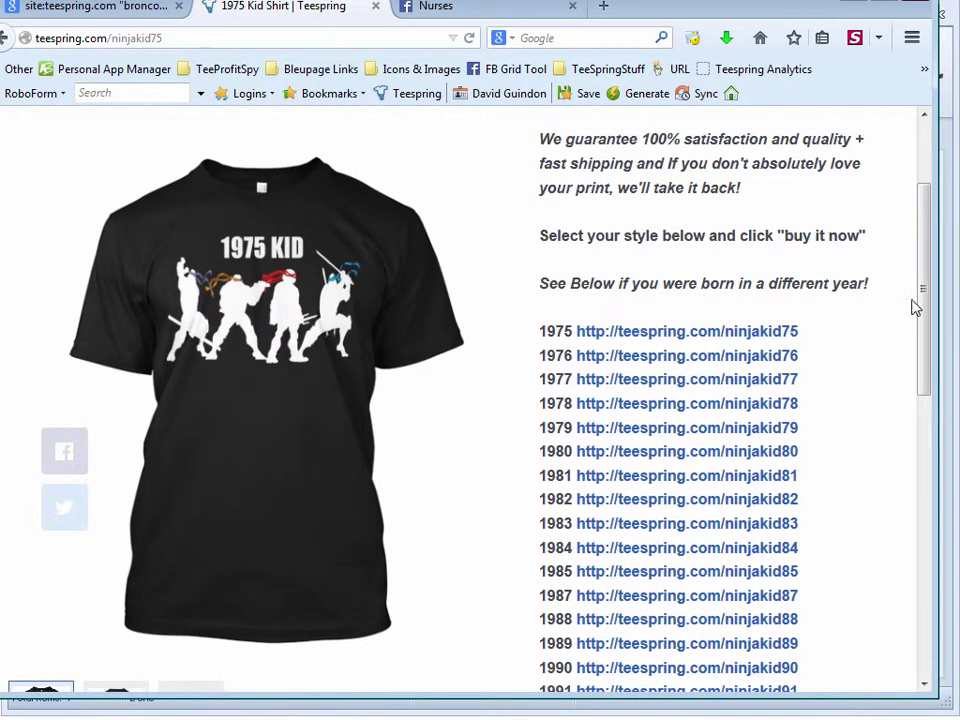
mouse_move(928, 315)
mouse_down()
mouse_move(928, 340)
mouse_move(926, 331)
mouse_up()
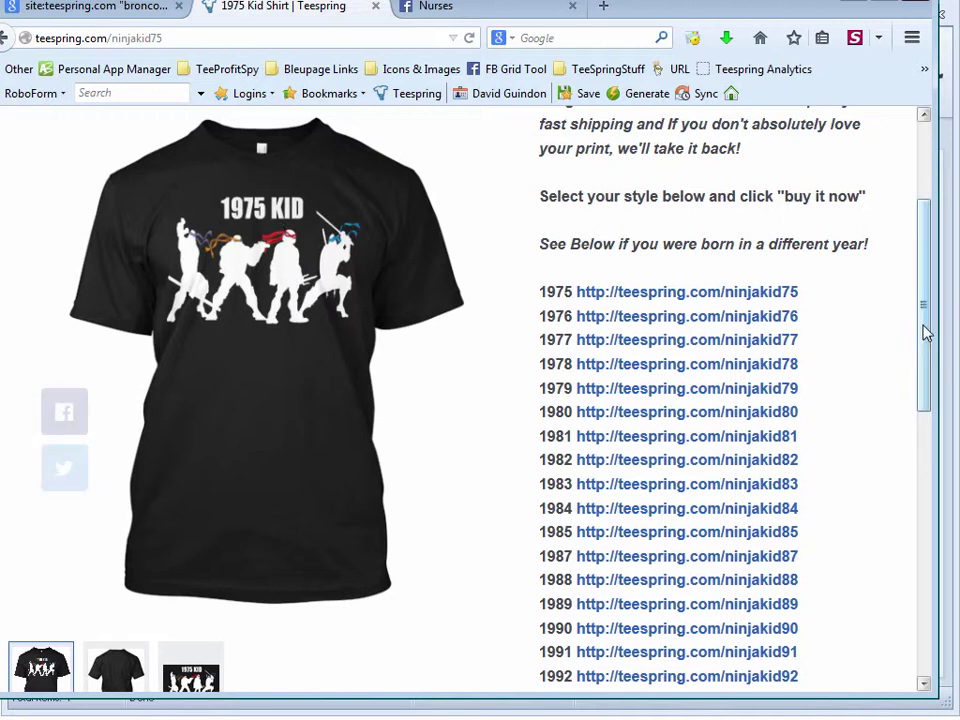
Switch to Tee Inspector, clear the previous results and open an emptied custom input form.
scroll(924, 335, down, 1)
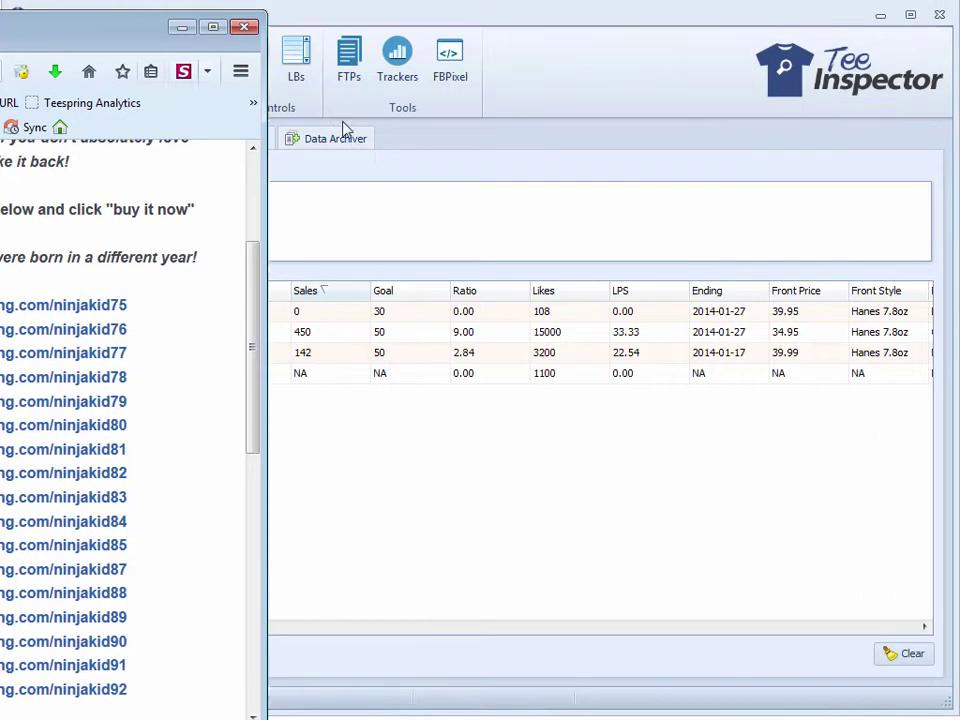
click(557, 199)
drag(705, 15, 873, 12)
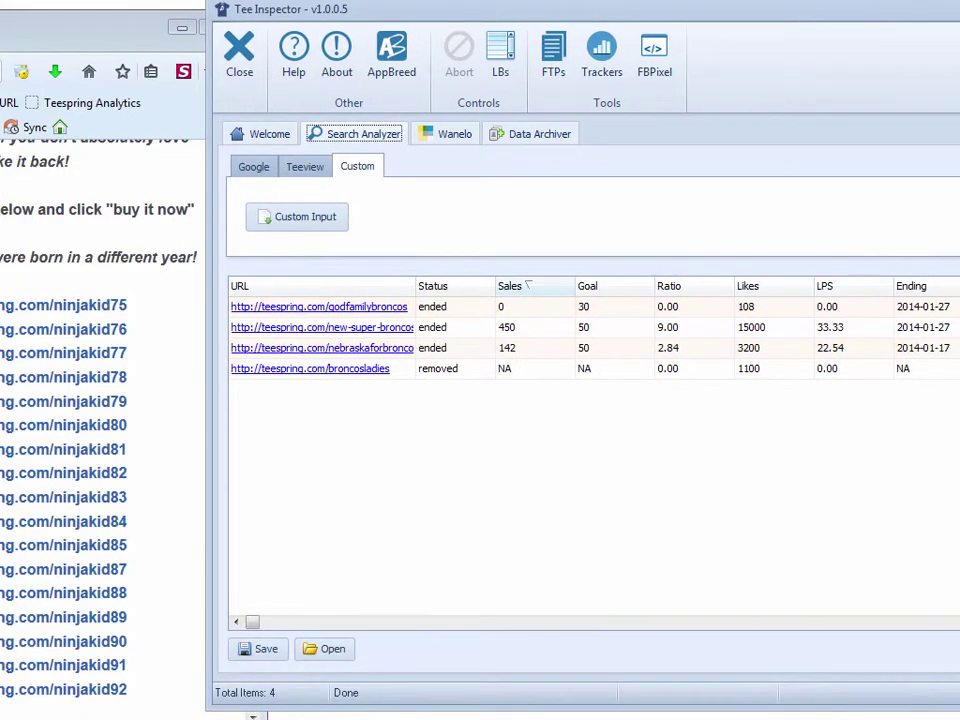
key(Delete)
click(600, 518)
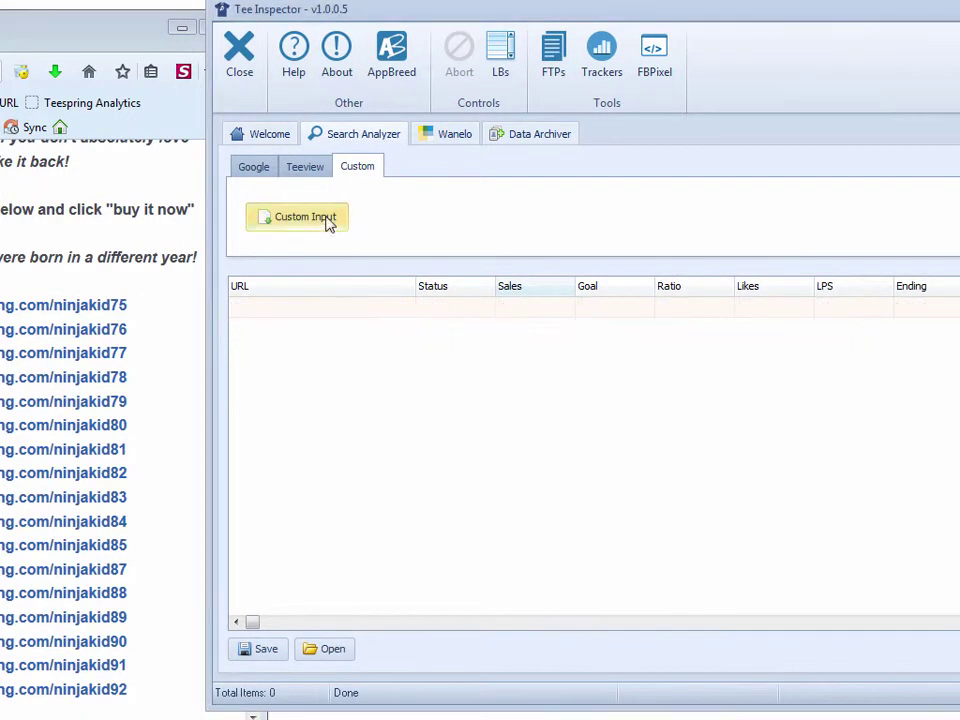
click(332, 227)
drag(304, 132, 762, 108)
click(589, 547)
Select the 1975 to 1992 ninjakid link list on the 1975 Kid Shirt page and transfer it into the custom input form.
drag(242, 39, 434, 10)
mouse_move(322, 664)
mouse_down()
mouse_move(58, 276)
mouse_move(62, 268)
mouse_move(343, 613)
mouse_move(322, 664)
mouse_up()
double_click(88, 272)
click(92, 208)
drag(60, 180, 375, 675)
drag(300, 655, 762, 367)
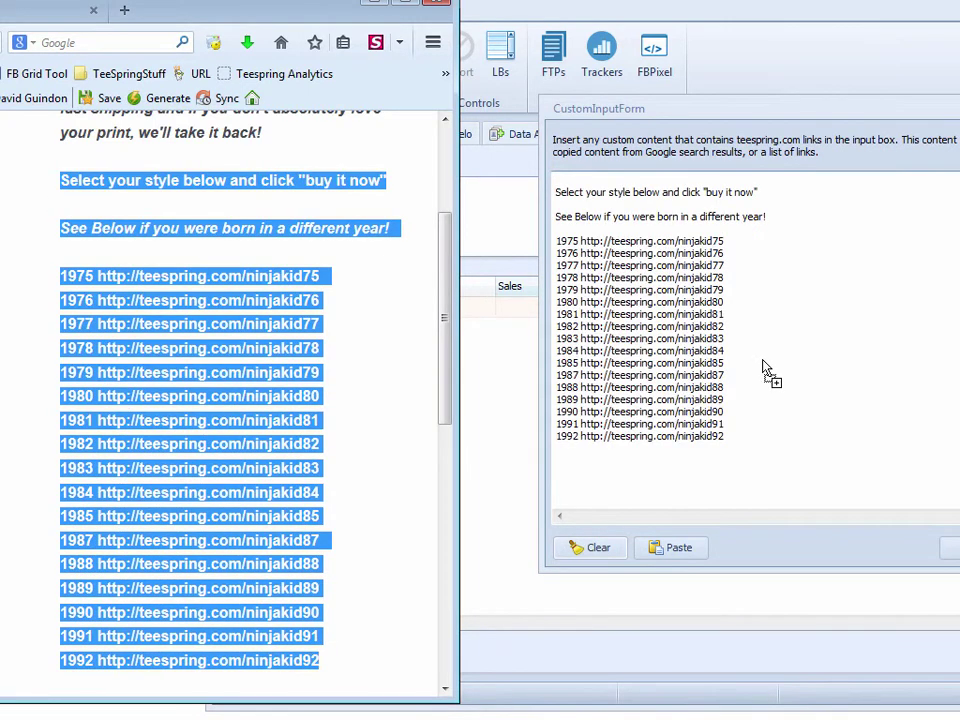
Analyze the ninjakid links in the custom input only partway and clear the results.
click(948, 548)
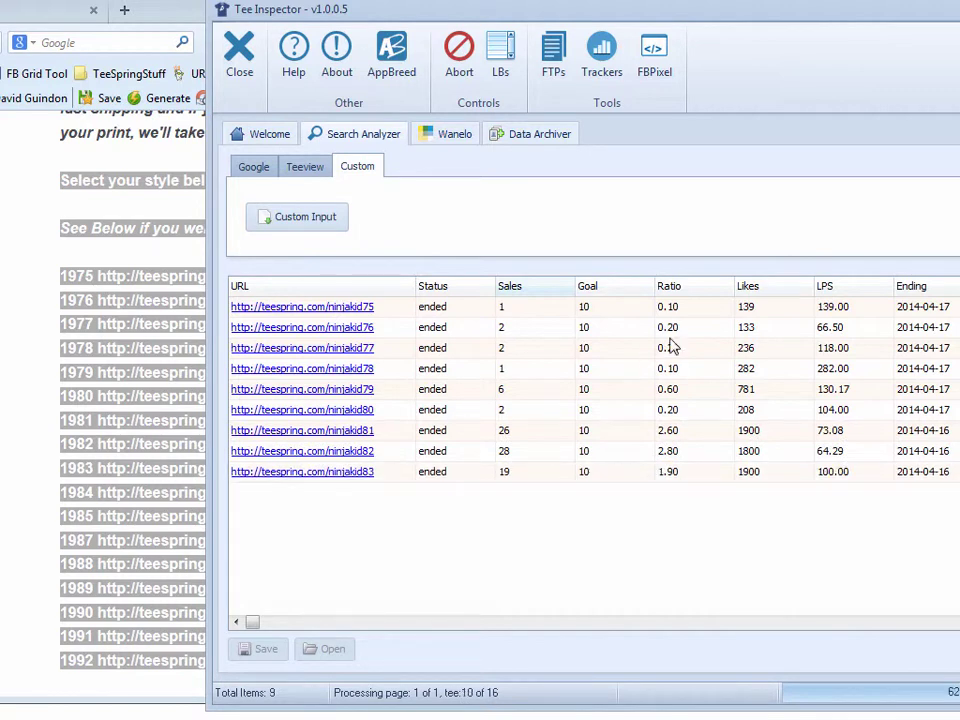
drag(765, 18, 593, 19)
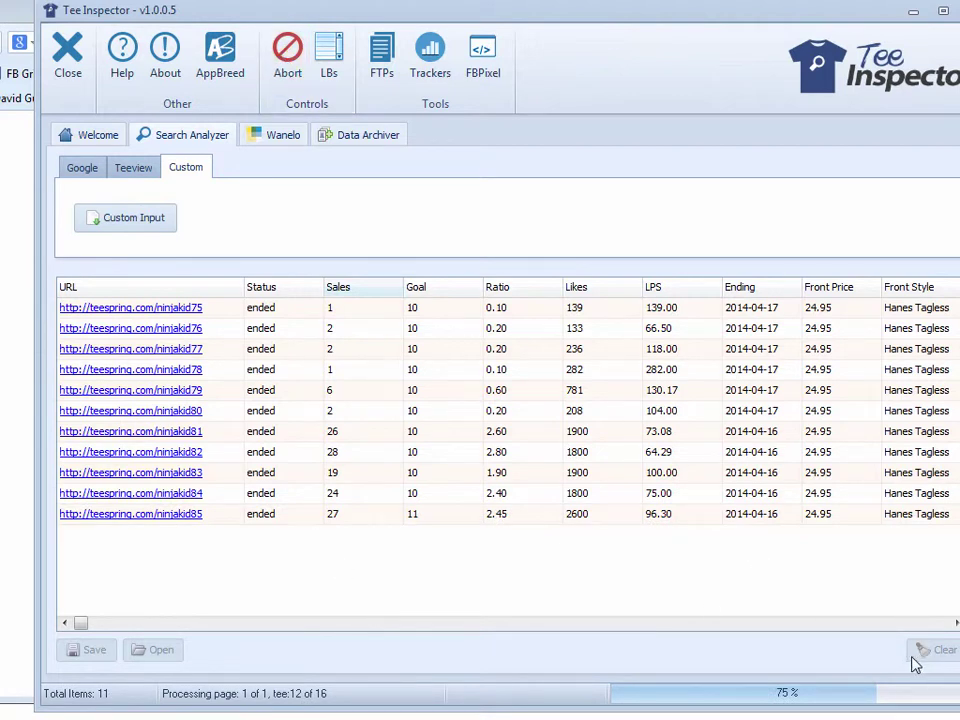
drag(708, 10, 686, 17)
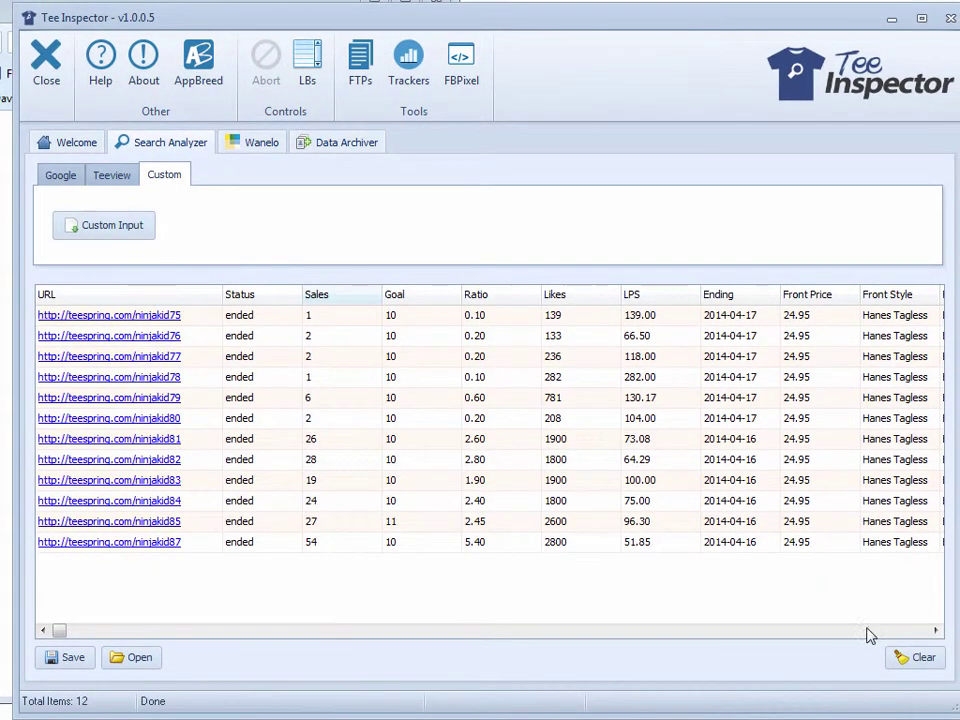
click(900, 662)
click(588, 522)
Switch to the web browser and bring up the Nurses Facebook page.
drag(514, 26, 894, 20)
click(126, 12)
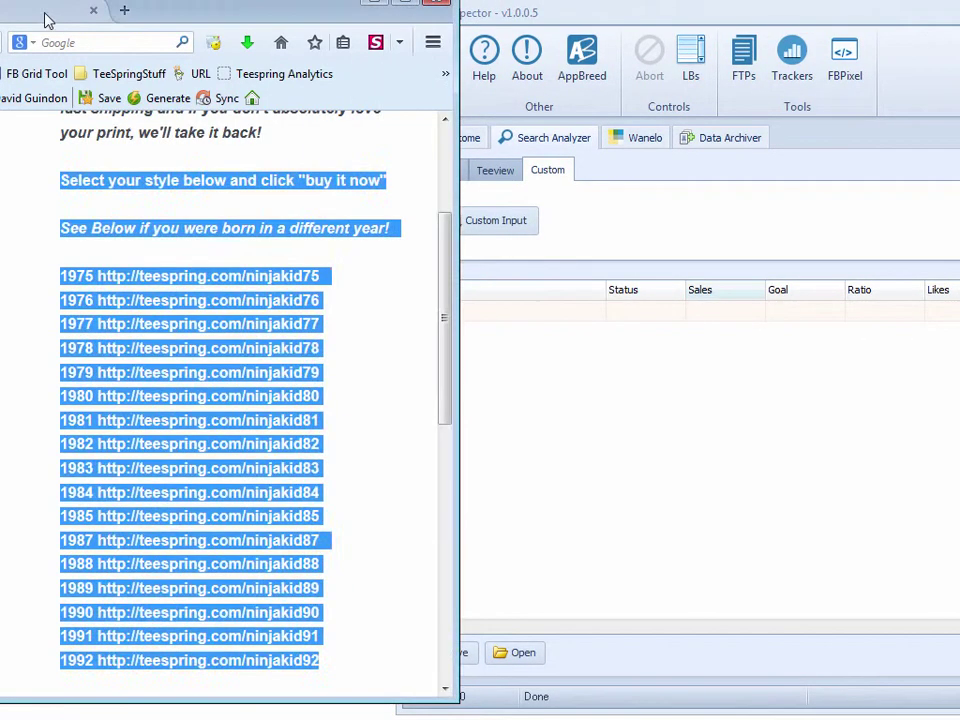
click(58, 19)
double_click(267, 10)
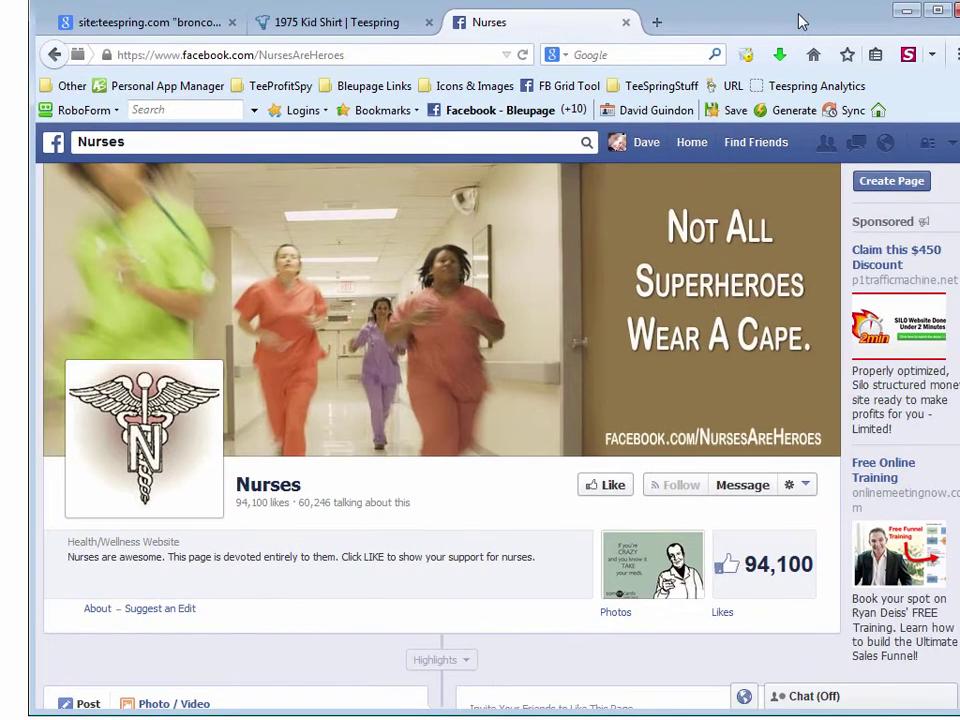
Load the Nurses page's older posts back to November 2013, looking over its Teespring campaign posts.
drag(948, 162, 950, 484)
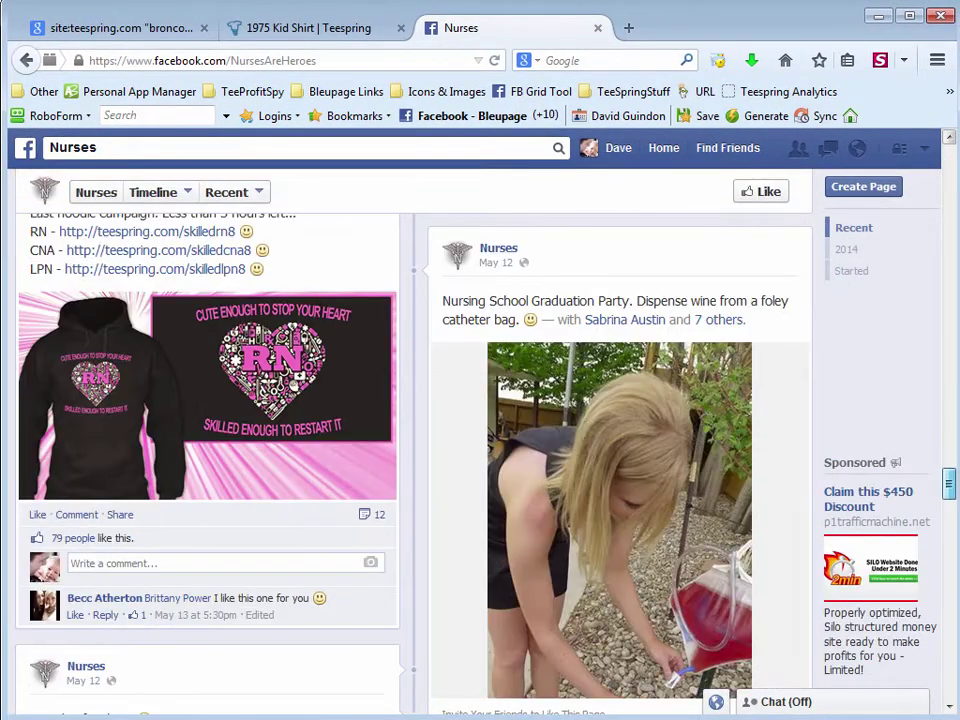
scroll(358, 459, up, 5)
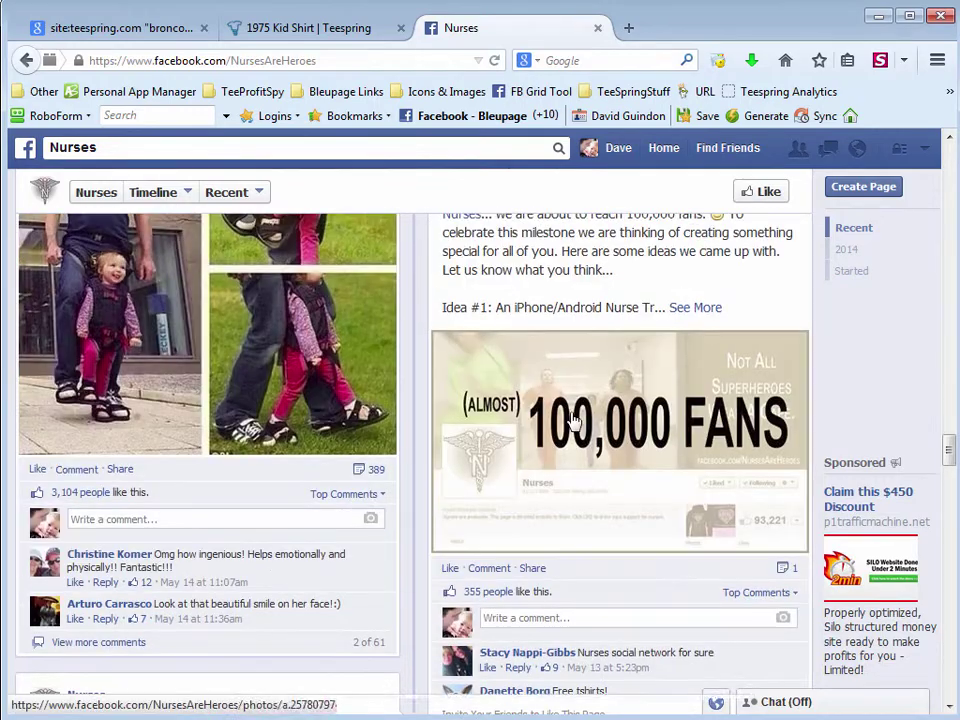
scroll(326, 521, down, 10)
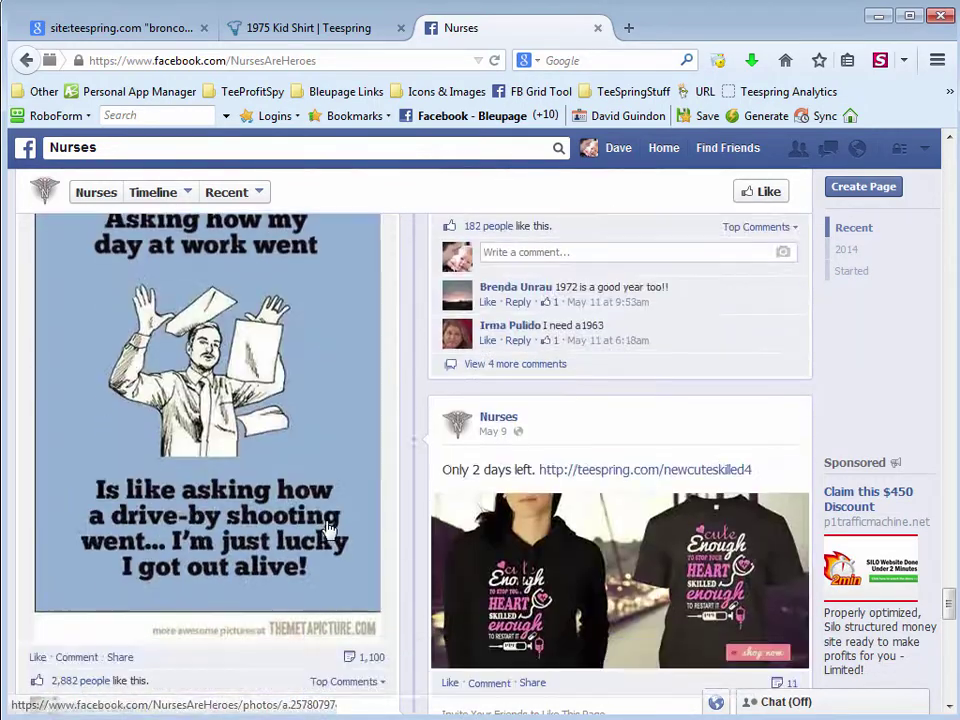
scroll(500, 535, up, 4)
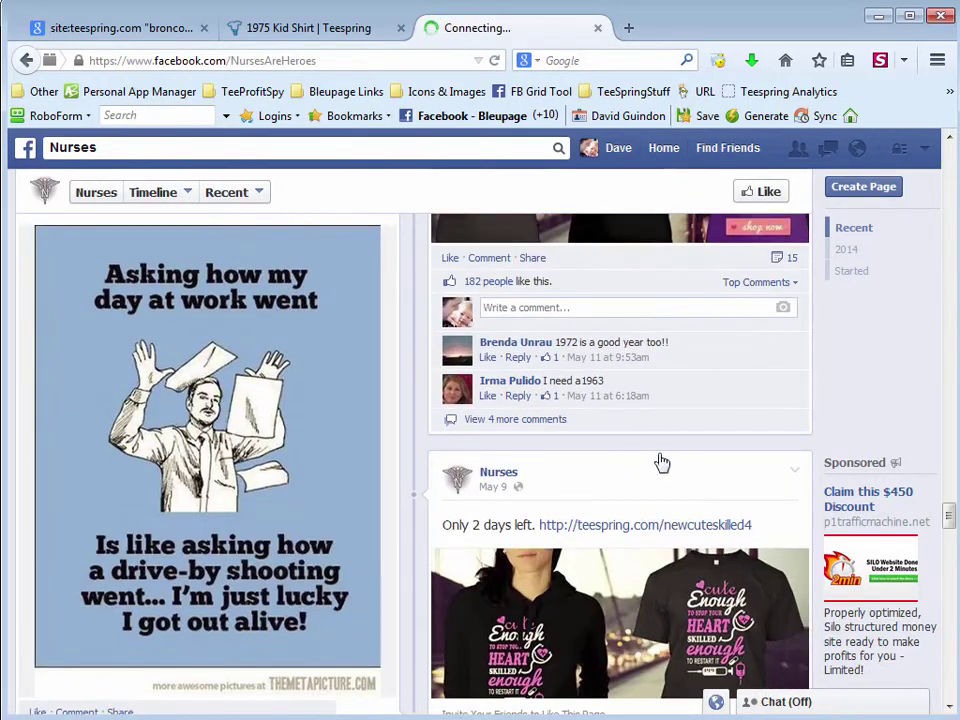
scroll(632, 446, up, 5)
scroll(540, 422, down, 10)
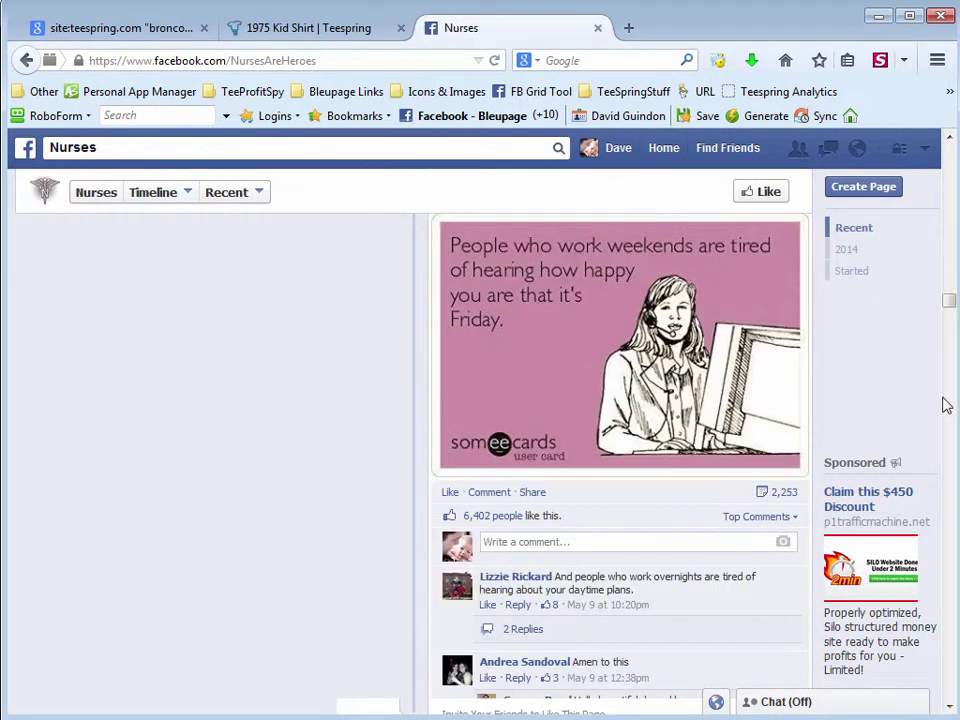
scroll(313, 427, down, 10)
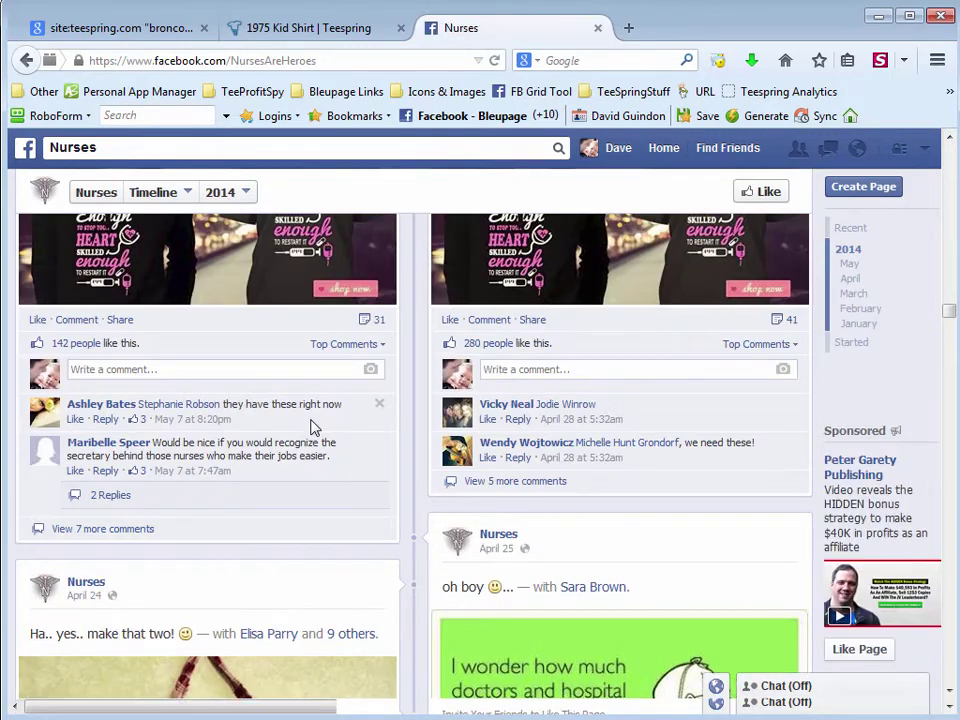
scroll(313, 427, down, 20)
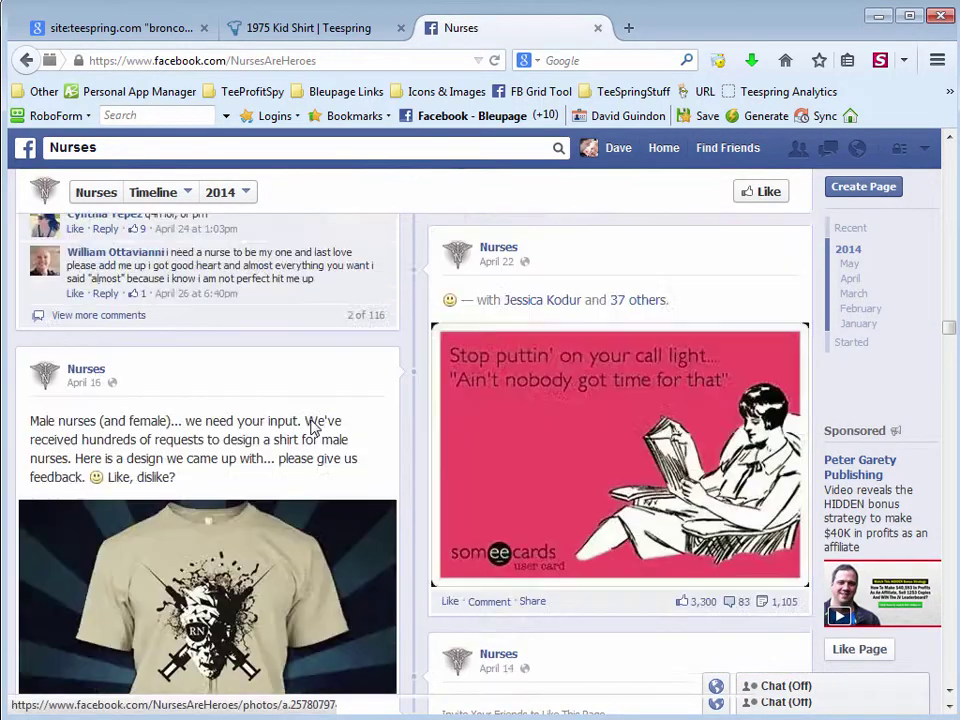
scroll(311, 427, down, 5)
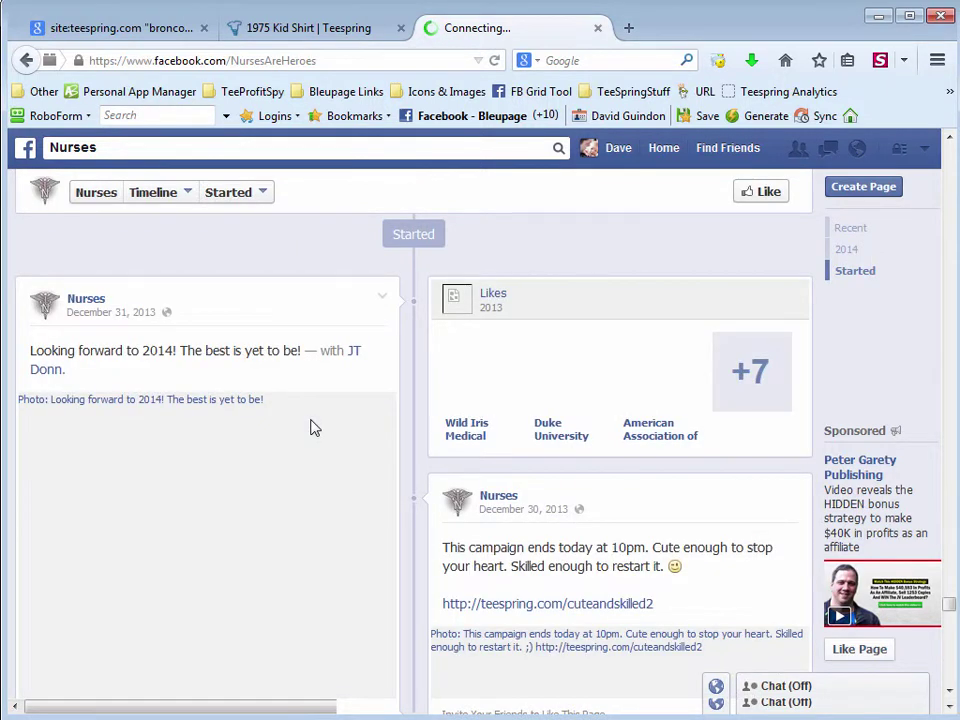
scroll(313, 427, down, 15)
scroll(311, 427, down, 5)
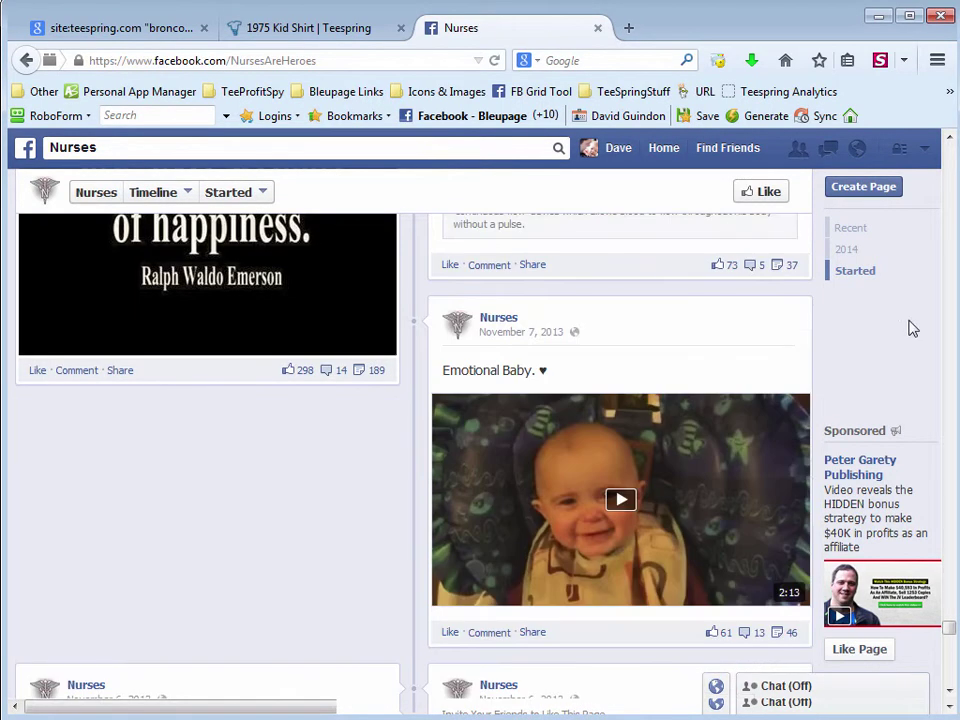
Select the entire content of the Nurses Facebook page.
right_click(138, 432)
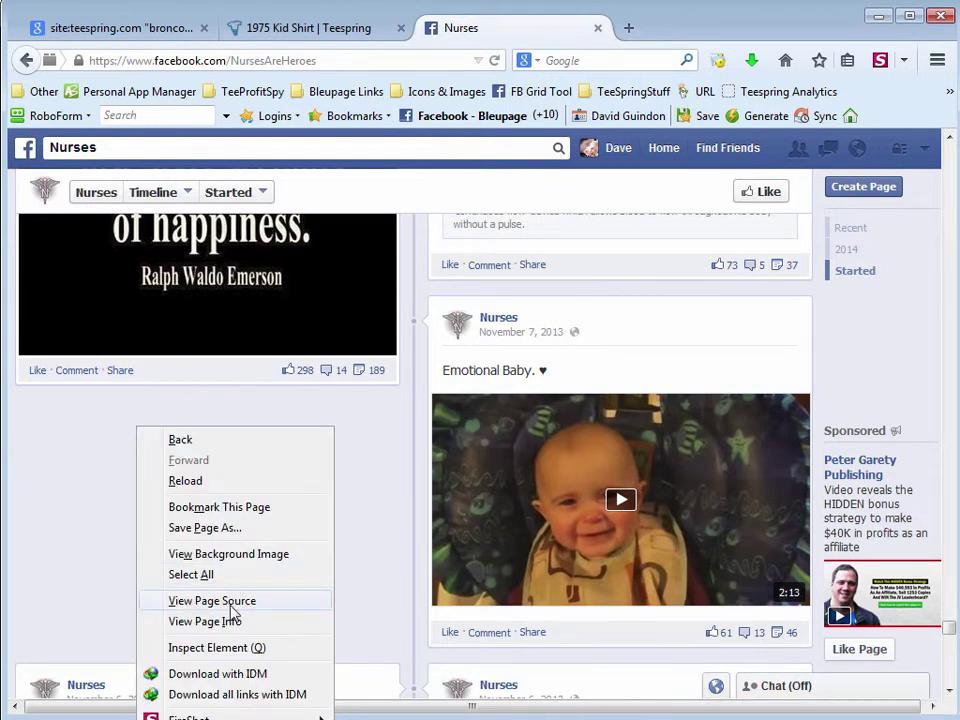
click(73, 487)
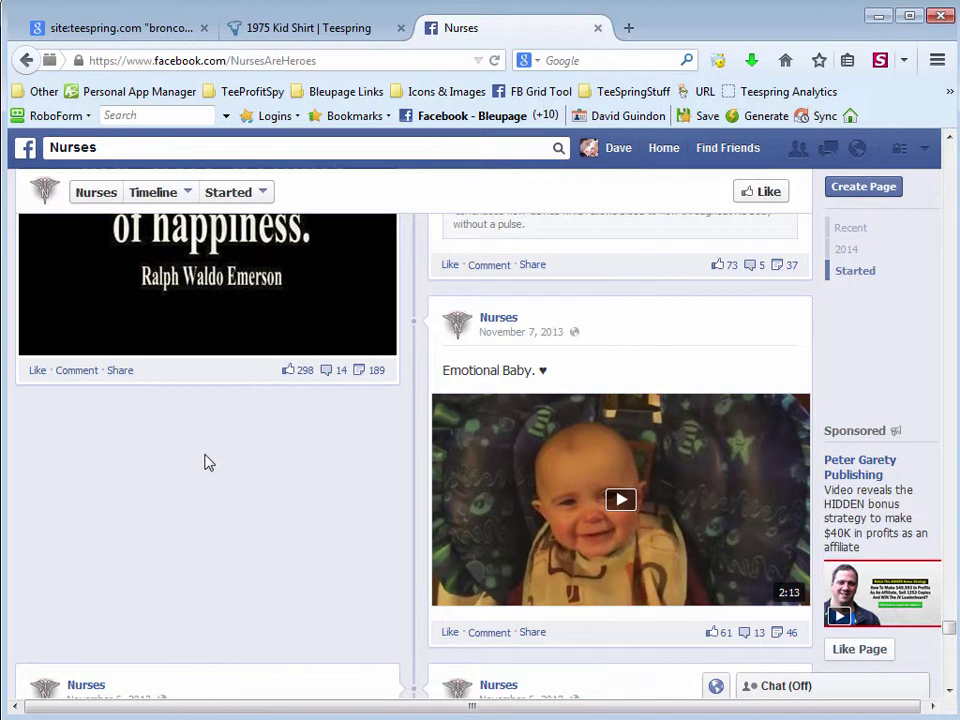
right_click(138, 444)
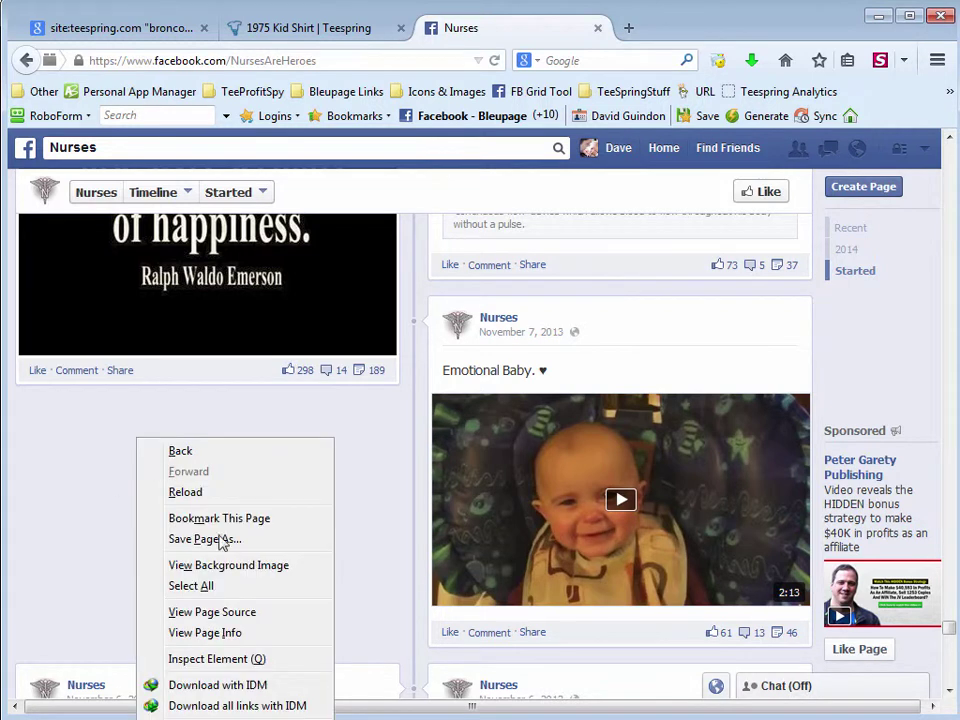
click(221, 594)
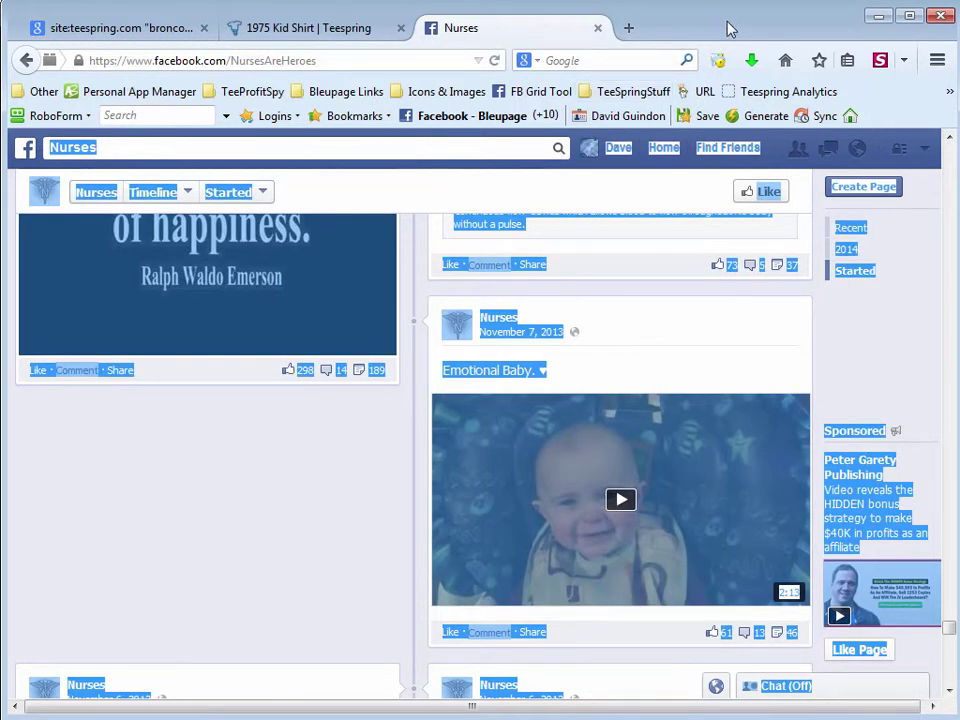
Place Tee Inspector beside the browser and open an emptied custom input form.
drag(712, 18, 959, 6)
drag(758, 16, 216, 9)
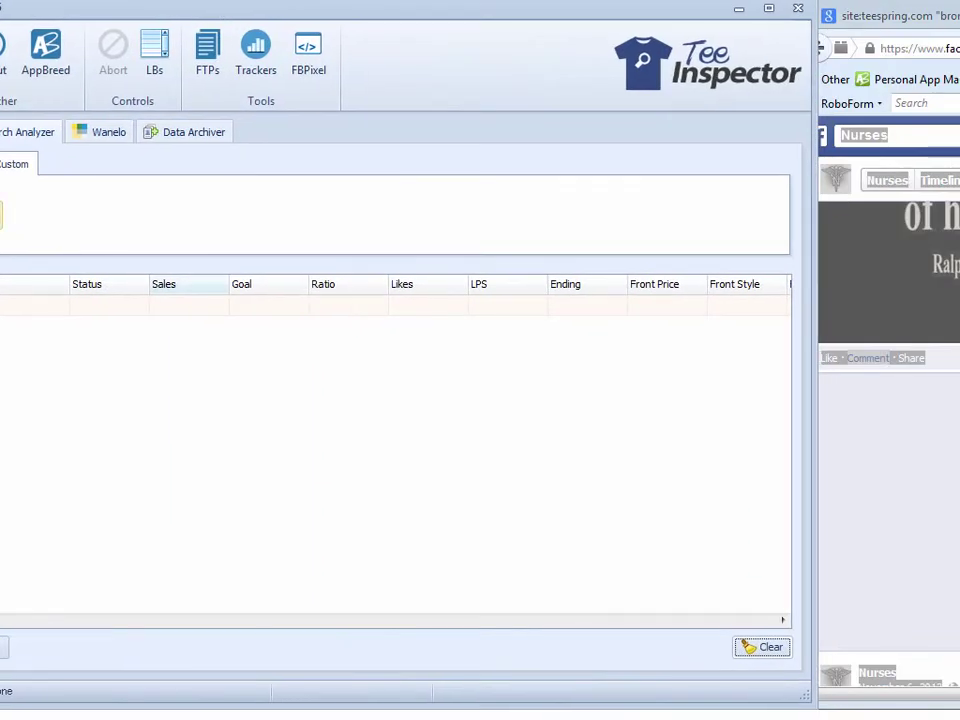
drag(625, 108, 59, 90)
click(32, 528)
Transfer the selected Nurses page content into the custom input form and analyze its Teespring links.
drag(926, 6, 658, 1)
drag(563, 356, 311, 367)
click(403, 529)
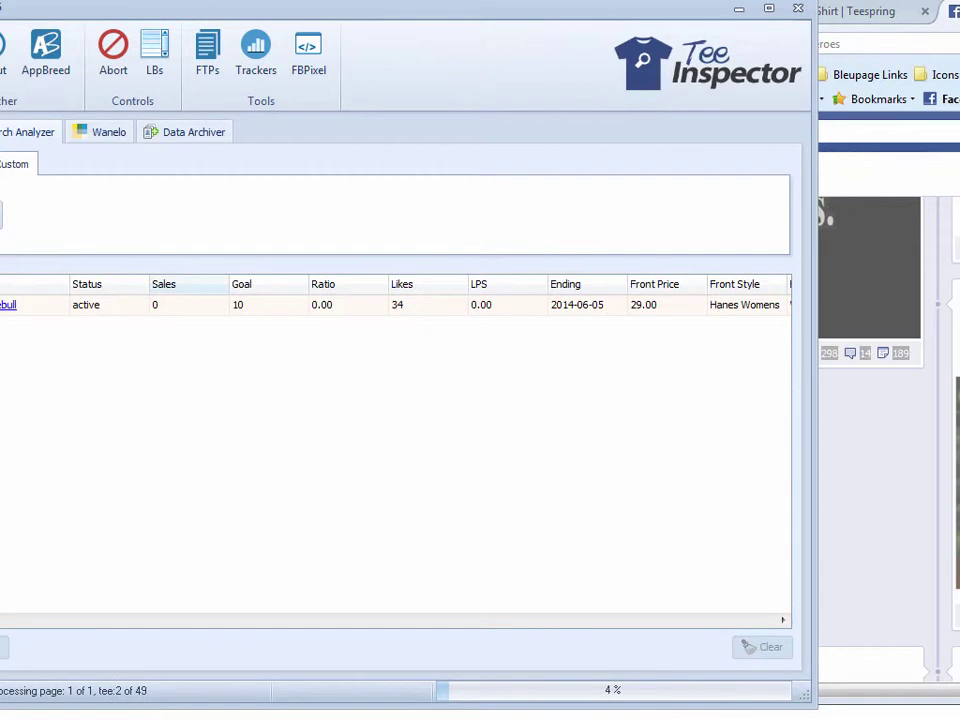
Widen the Tee Inspector window and open the newcuteskilled4 campaign from the results to examine its Teespring page.
drag(0, 486, 4, 484)
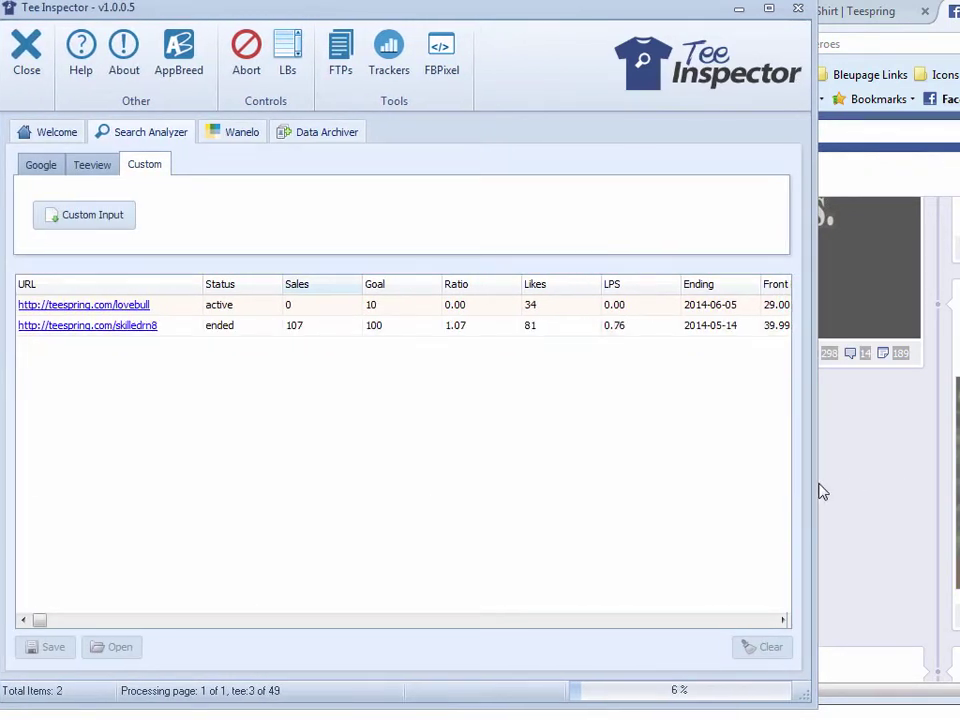
drag(923, 483, 934, 484)
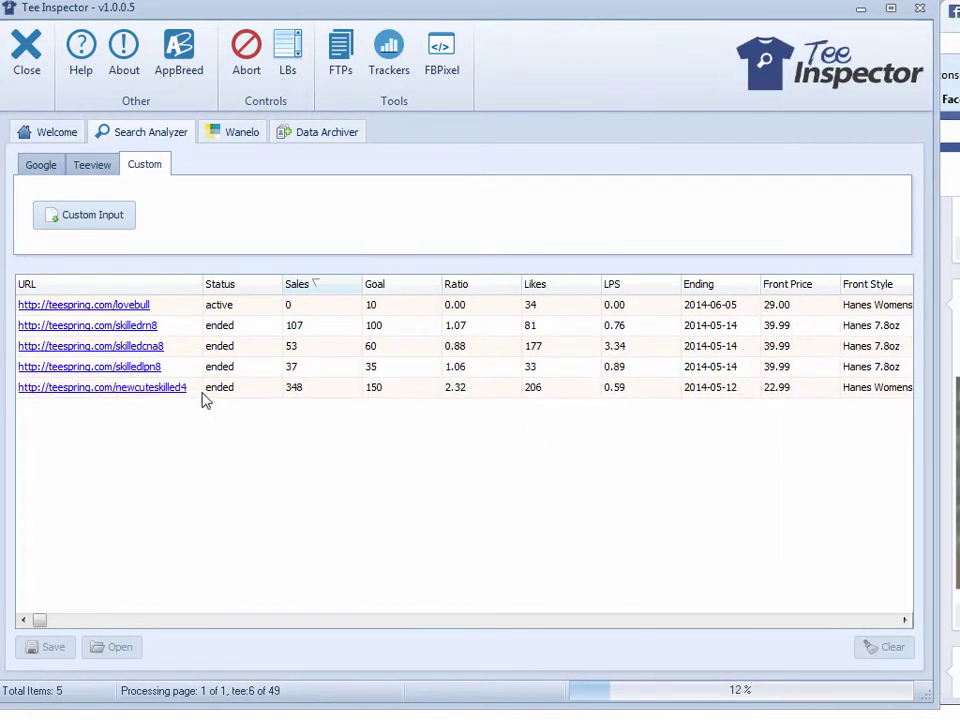
click(152, 390)
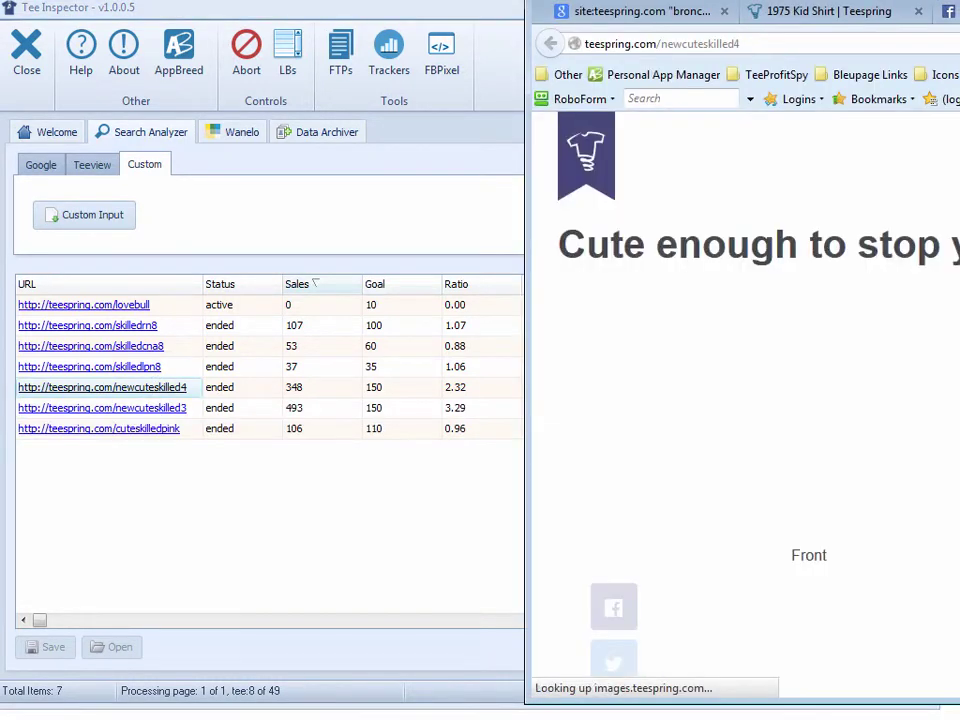
double_click(838, 20)
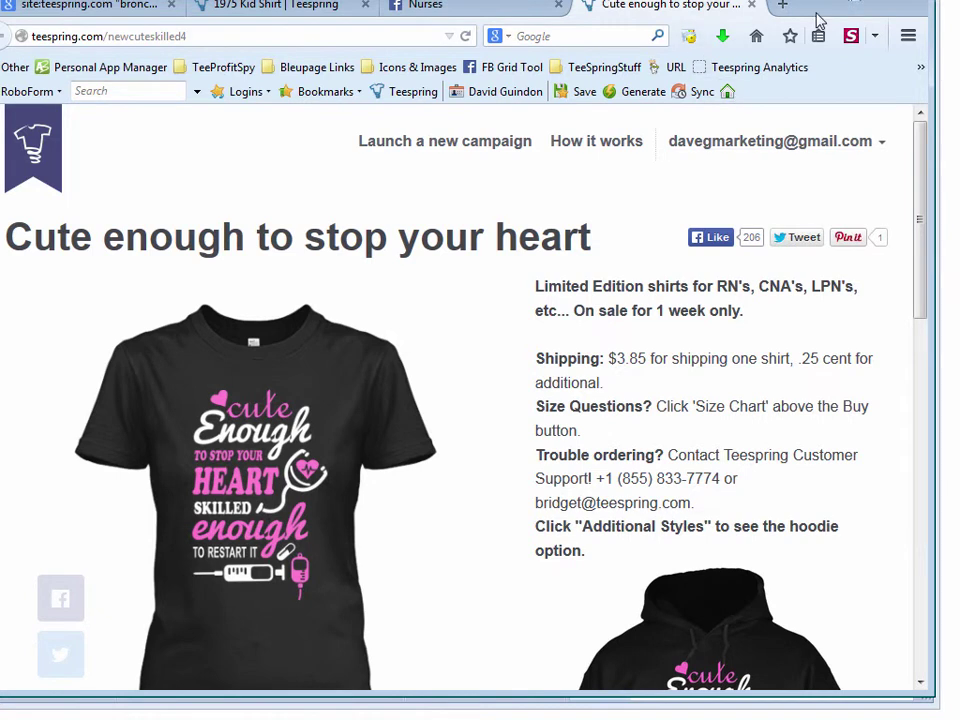
double_click(818, 20)
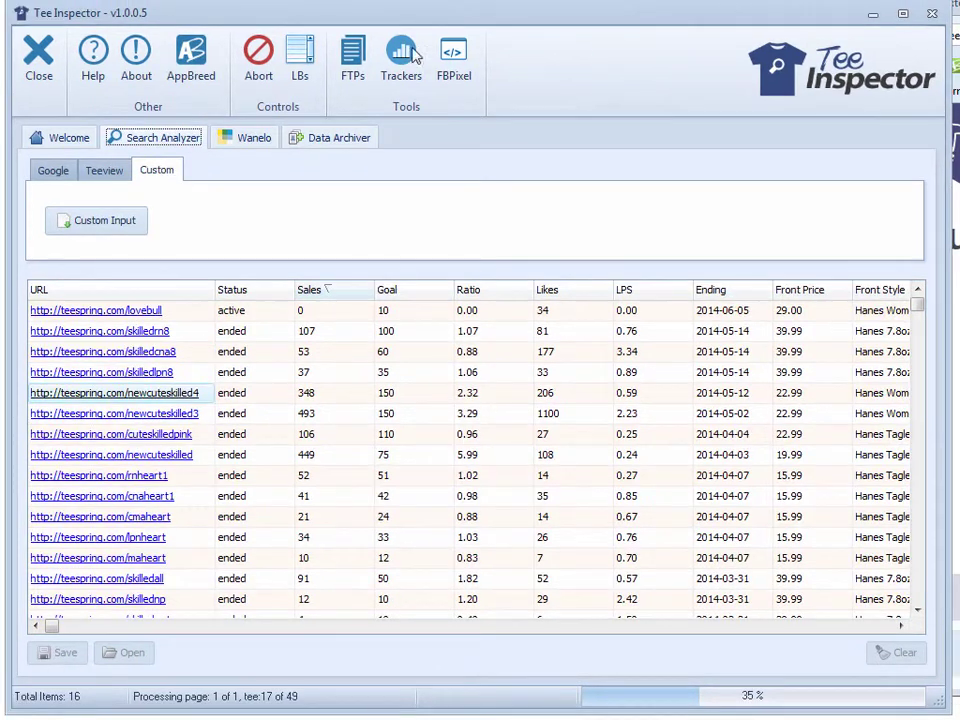
Abort the running analysis, clear its results and return to the Google search form in a shorter window.
click(245, 60)
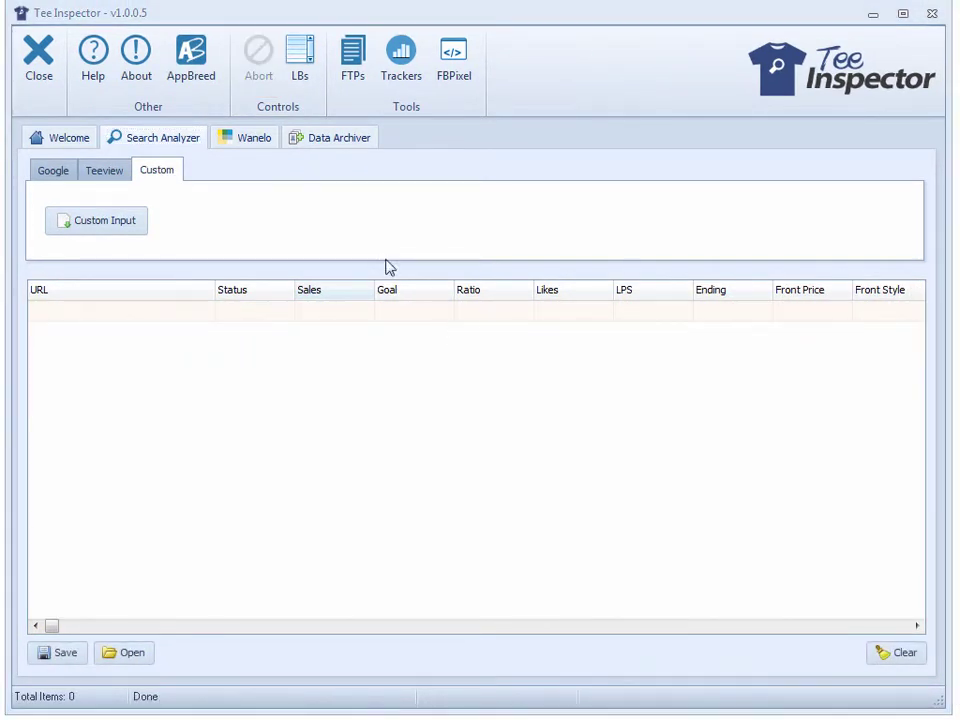
click(120, 172)
click(56, 172)
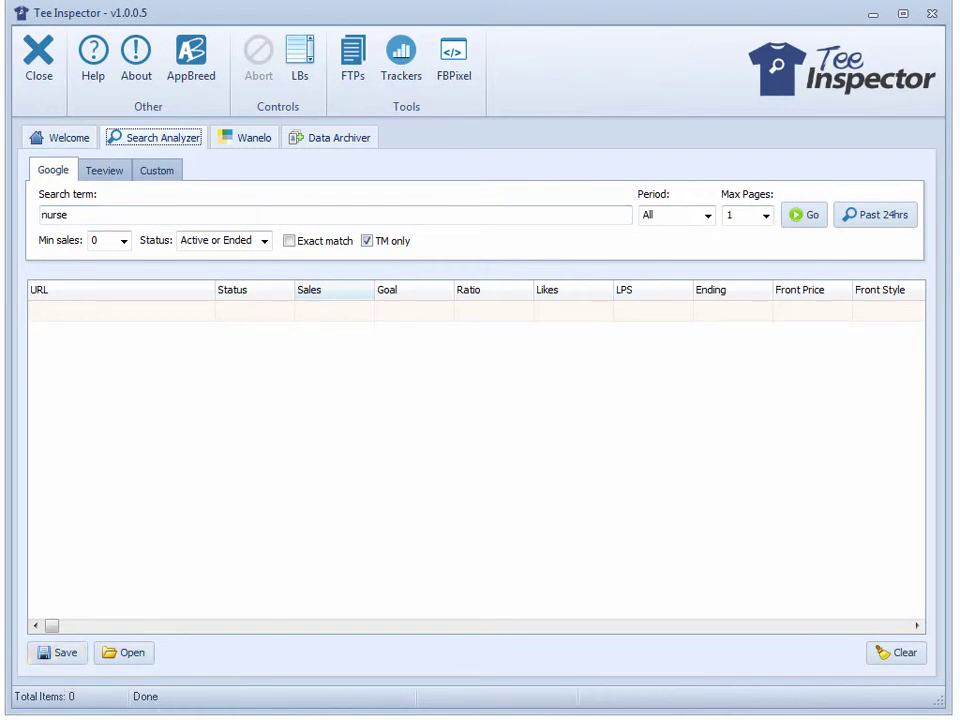
drag(182, 712, 216, 617)
click(104, 172)
click(52, 174)
Start loading a tee data file, look into the data folder and cancel the file selection.
click(148, 558)
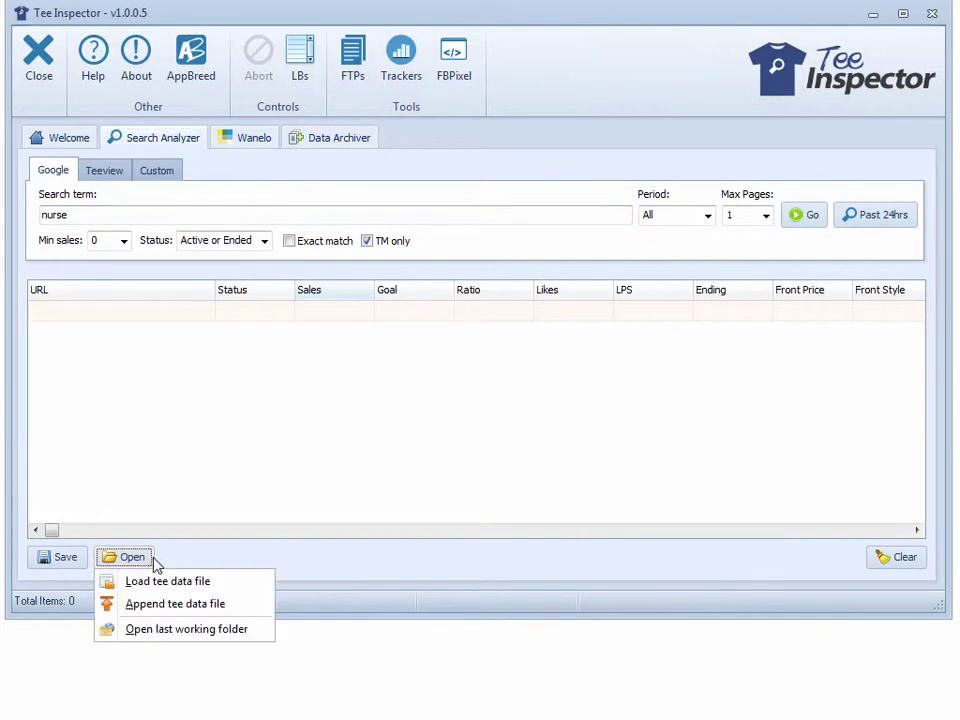
click(131, 583)
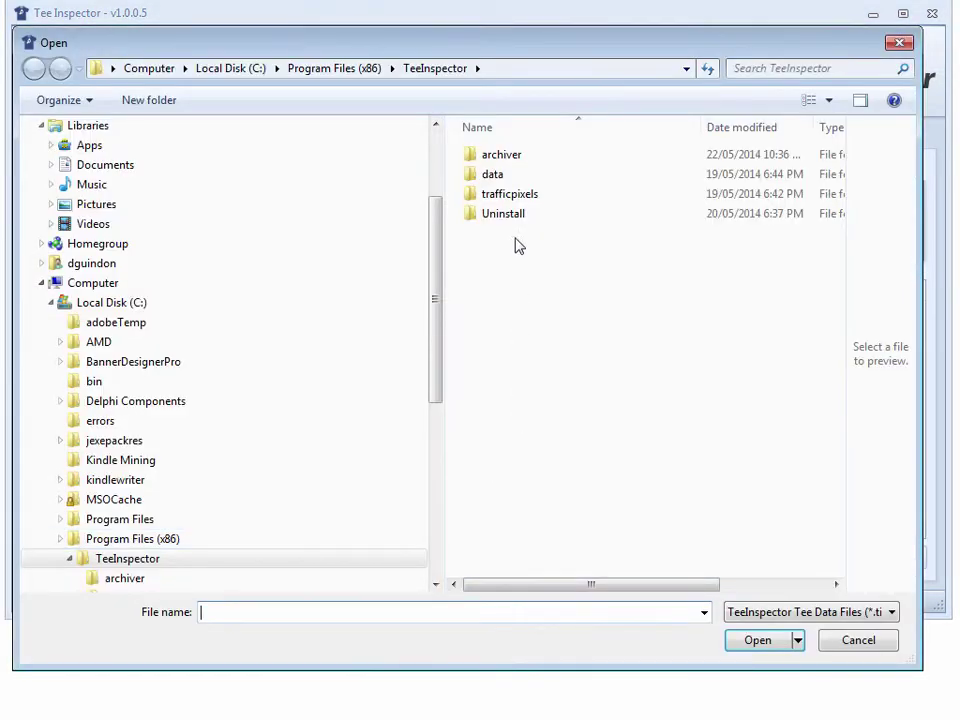
double_click(500, 175)
key(alt+Left)
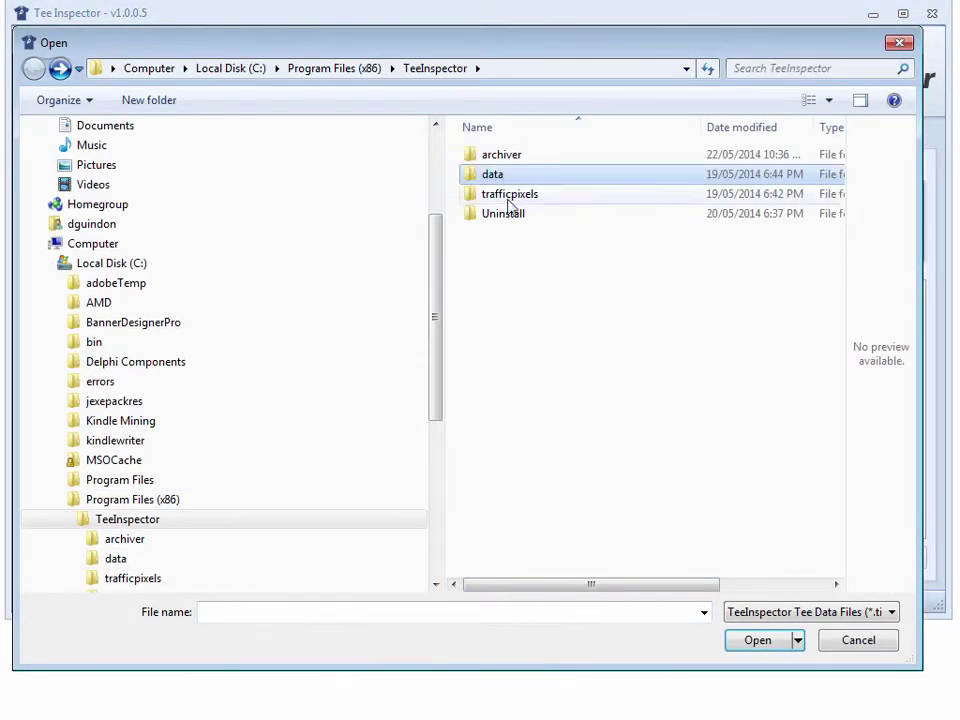
click(857, 641)
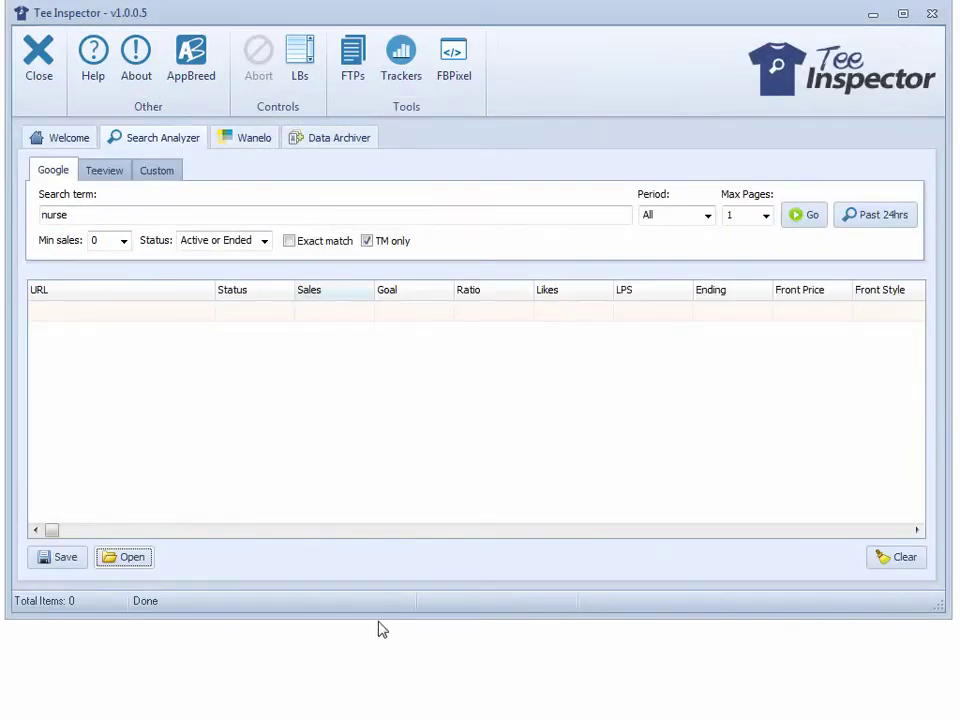
Make the Tee Inspector window taller and try running the Google search for nurse.
drag(381, 631, 390, 717)
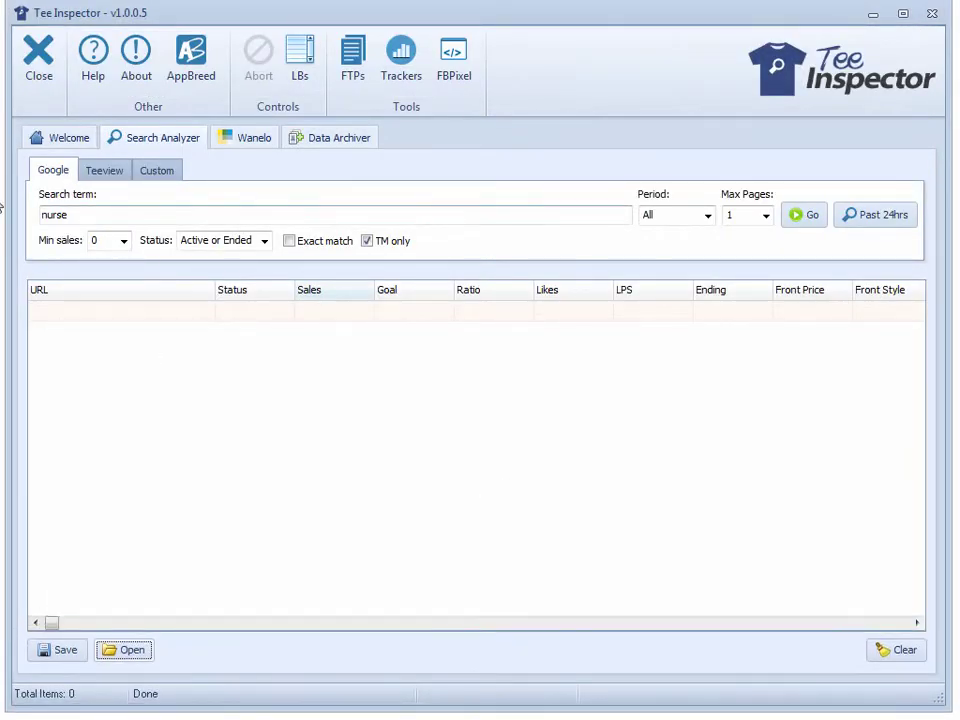
click(799, 217)
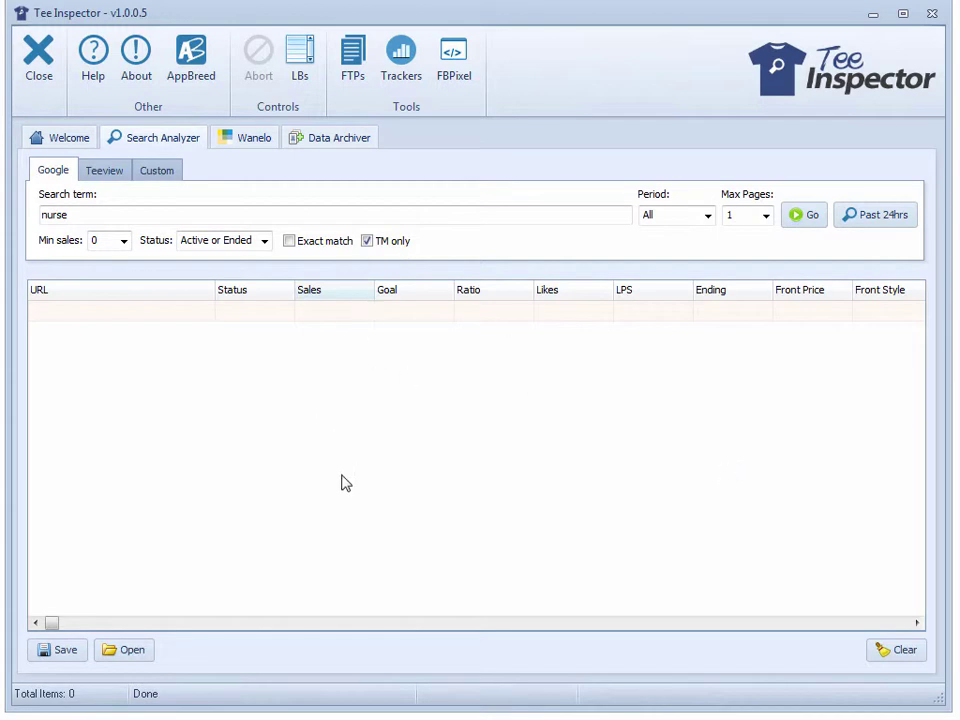
click(798, 216)
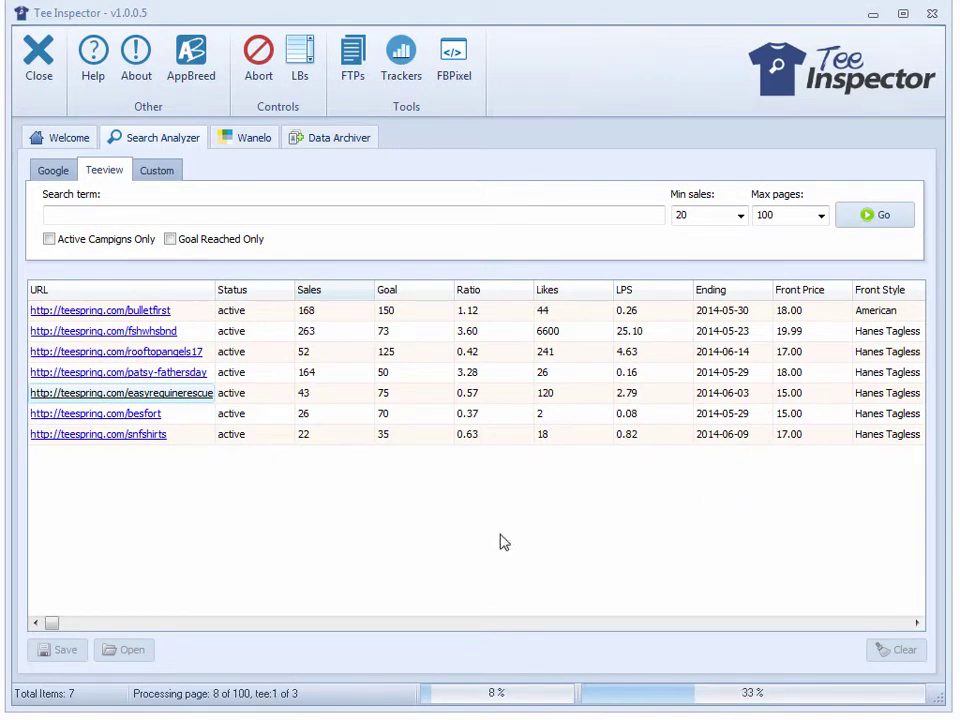
Abort the running Teeview search and export its results to an interactive HTML file named report.html in the TeeInspector folder.
click(259, 76)
click(60, 652)
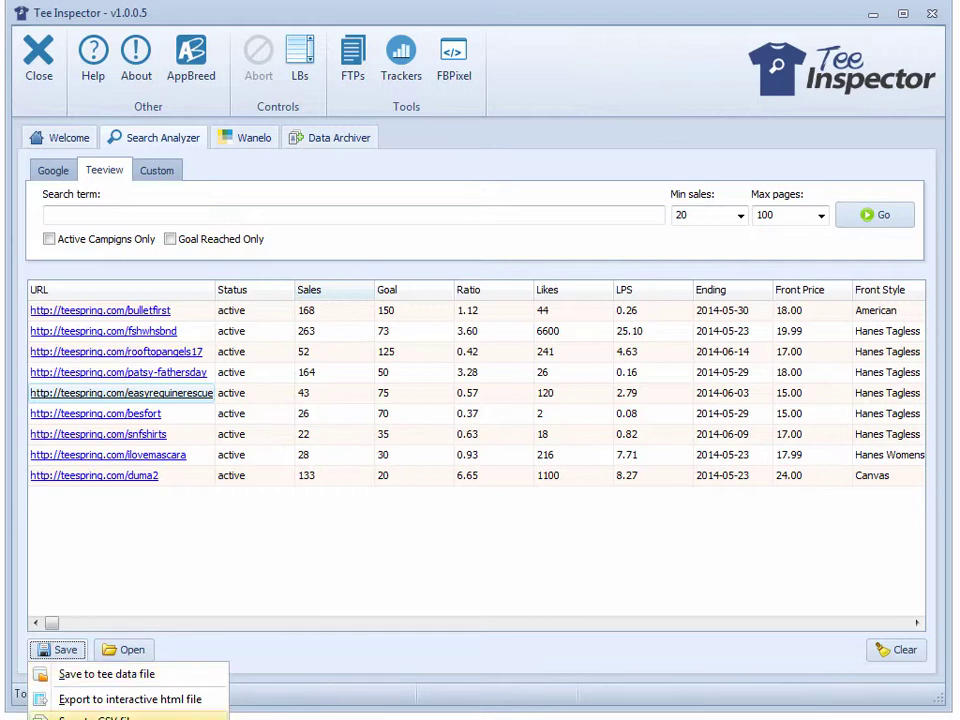
click(113, 701)
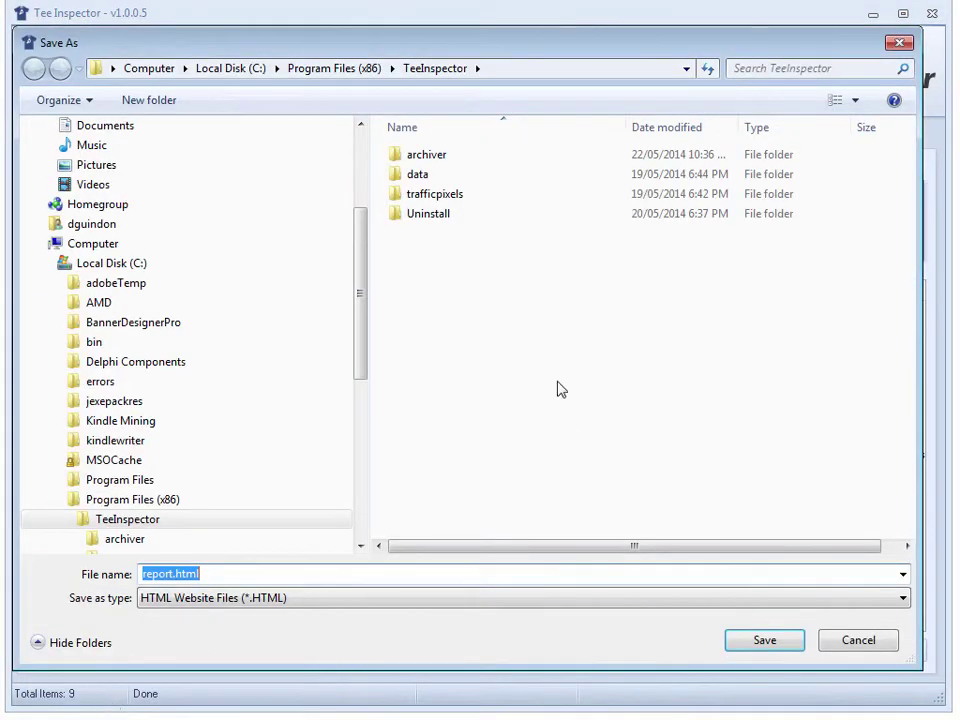
click(772, 639)
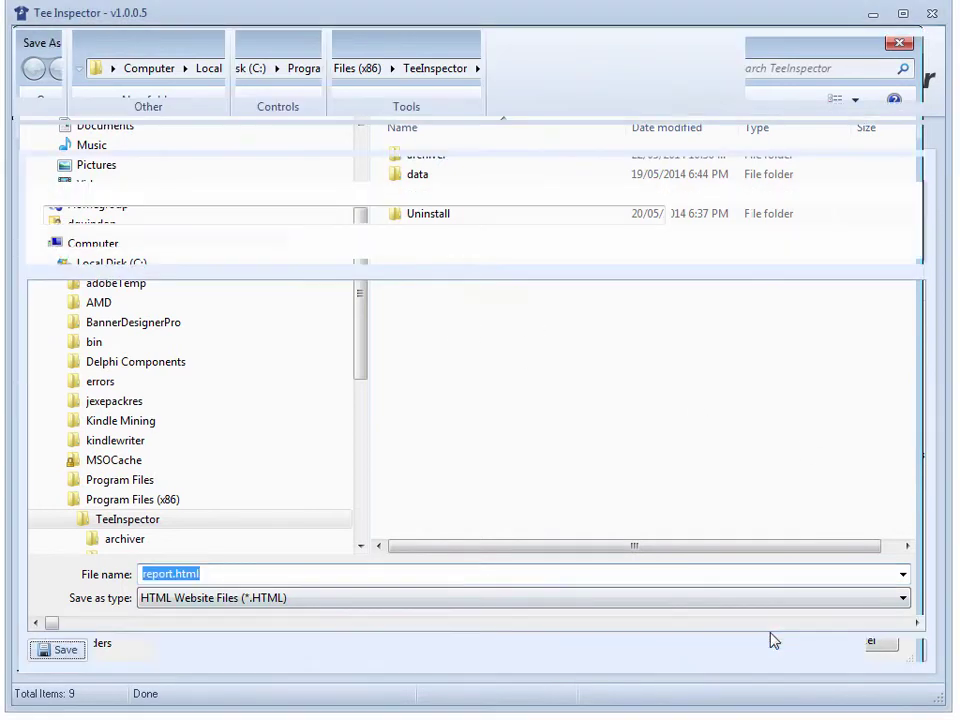
Shorten the Tee Inspector window, open the last working folder and open the exported report.html in the browser.
drag(297, 706, 300, 601)
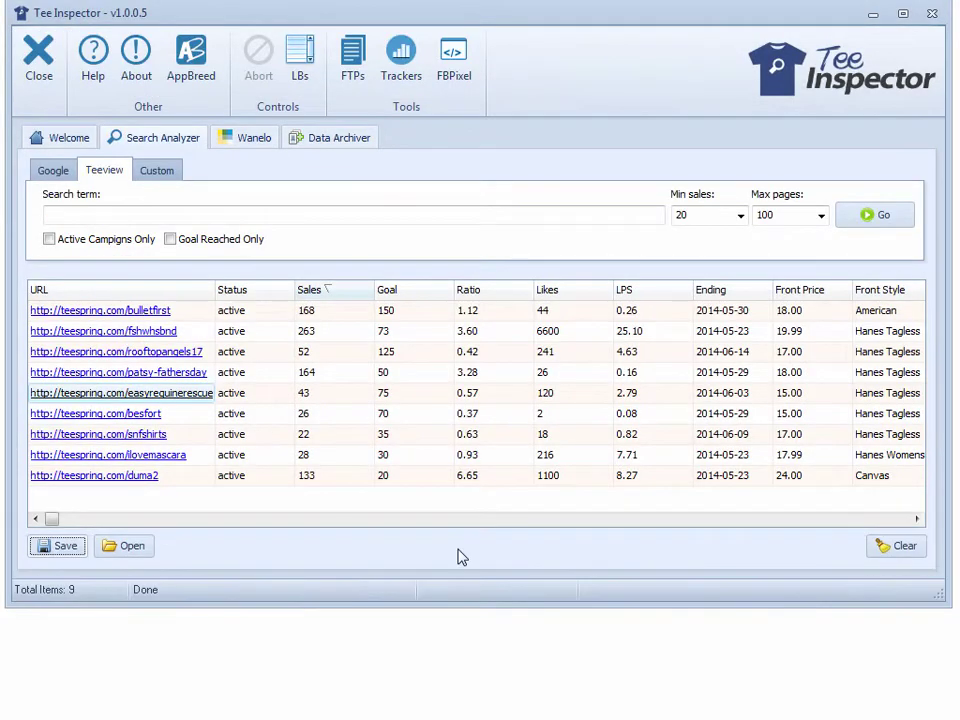
click(66, 546)
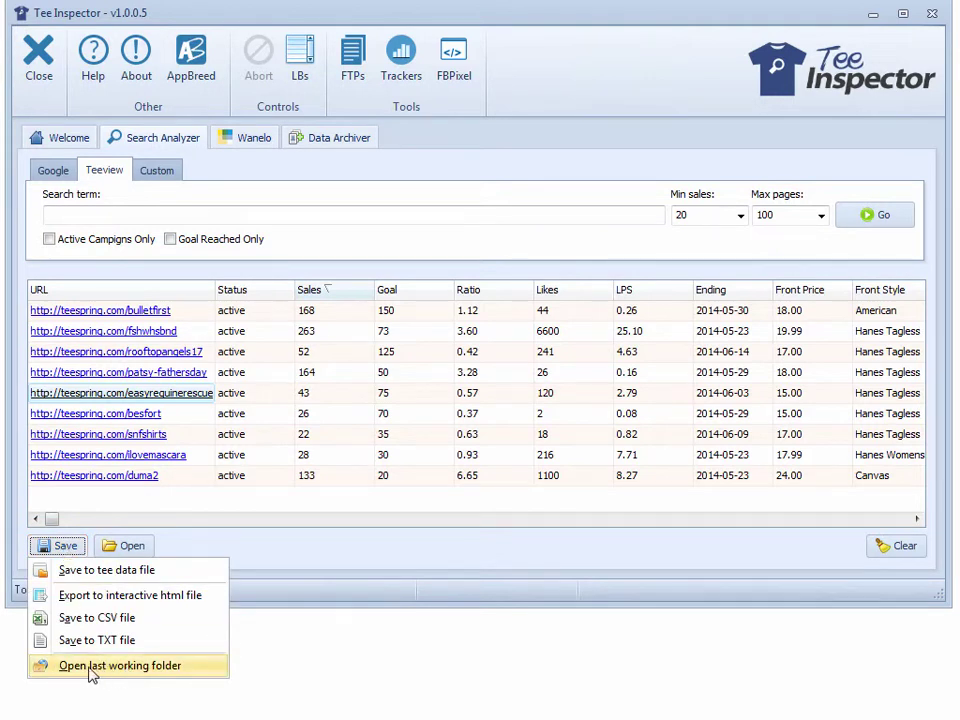
click(129, 666)
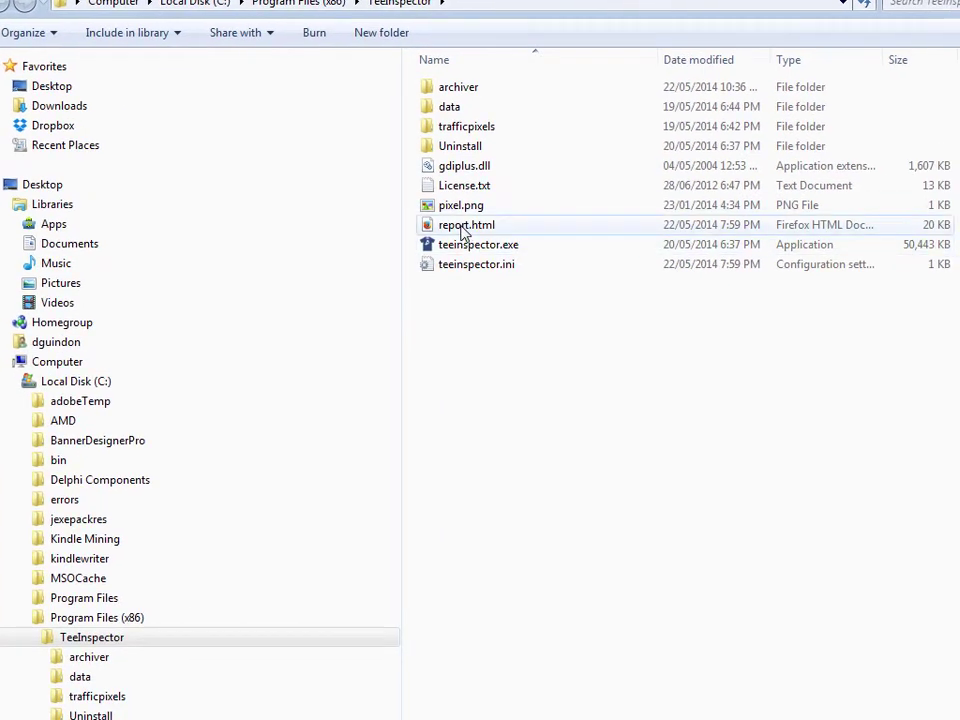
click(464, 228)
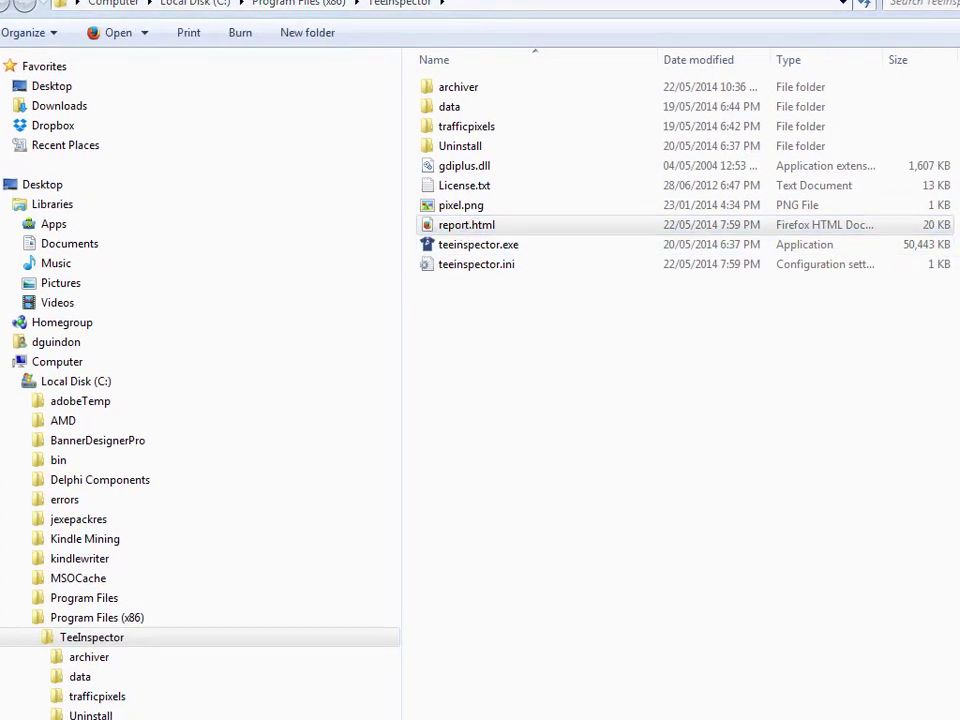
key(Return)
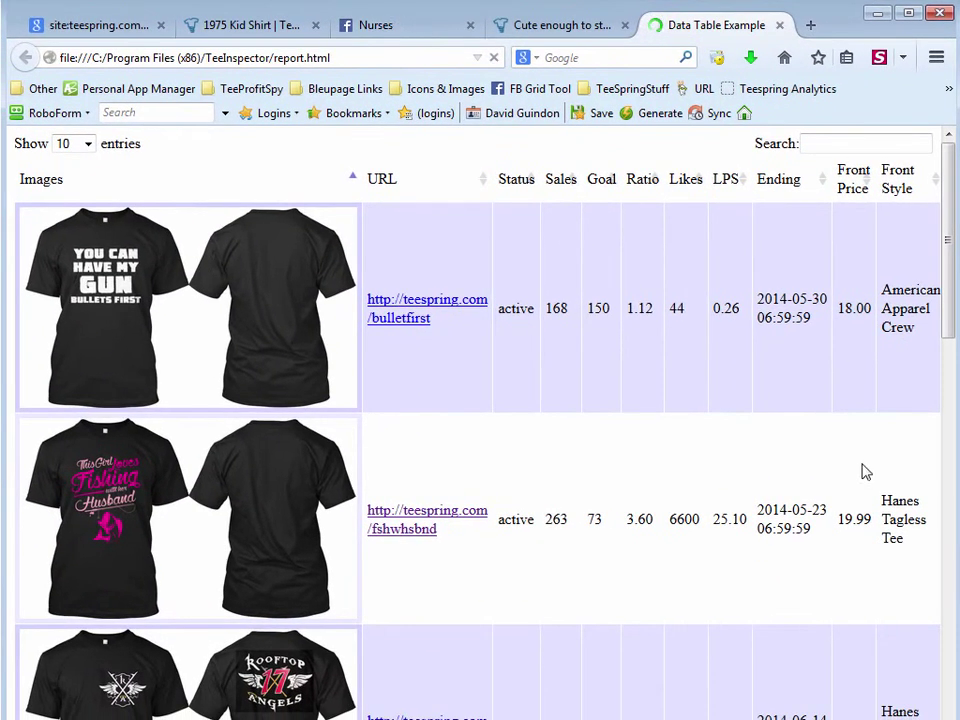
Sort the report table by URL, by status and finally by sales in descending order.
drag(952, 287, 950, 254)
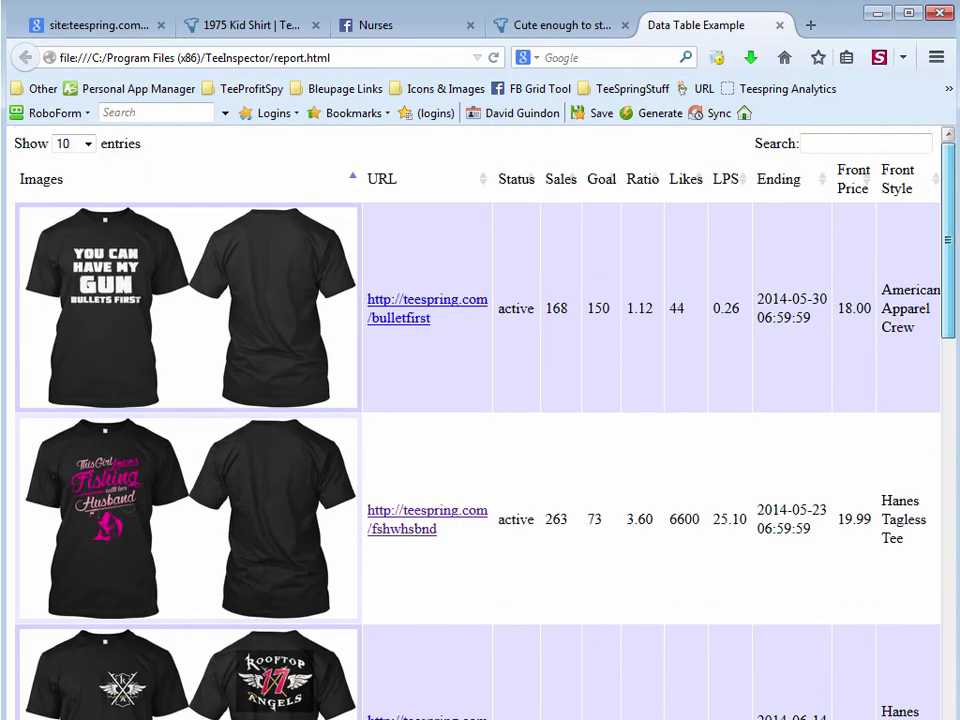
click(393, 186)
click(525, 182)
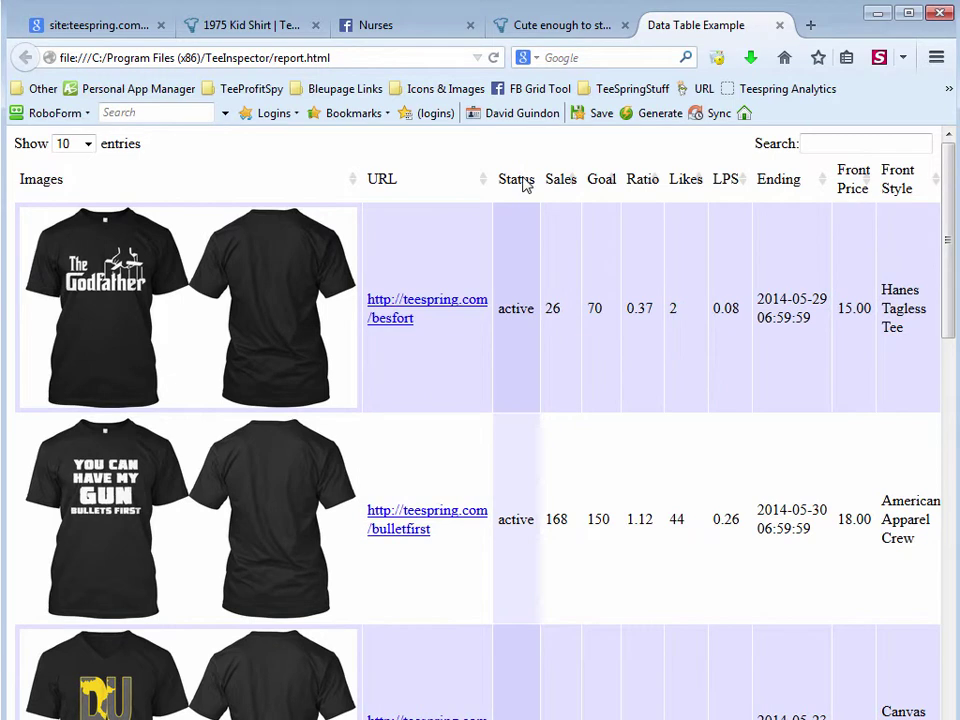
click(559, 183)
click(559, 183)
Filter the report table for "edd" and clear the filter again.
click(840, 140)
text(e)
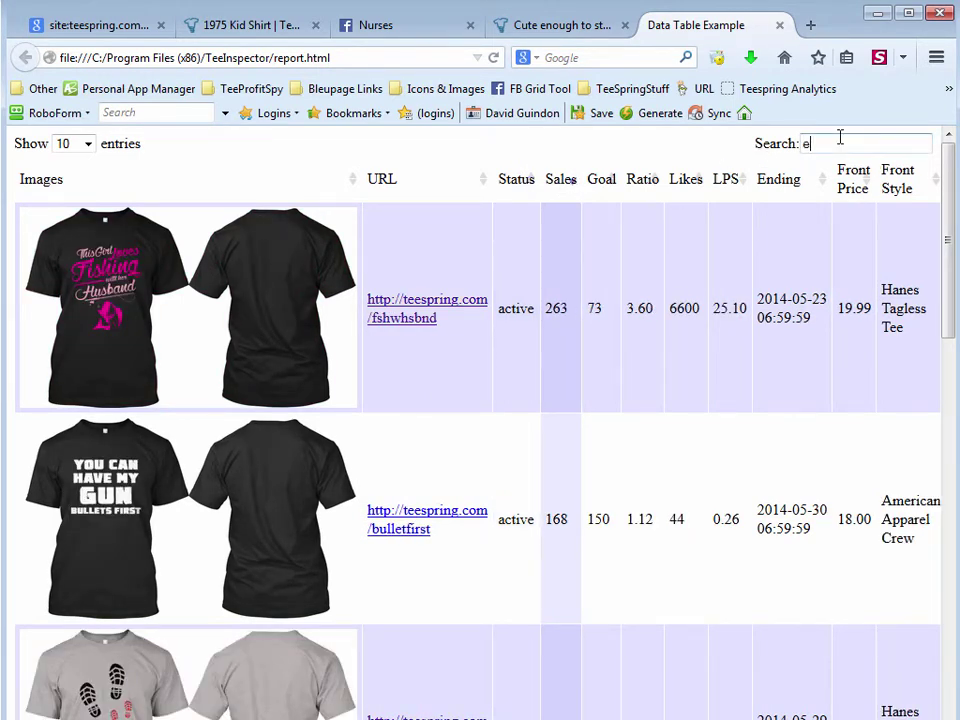
text(dd)
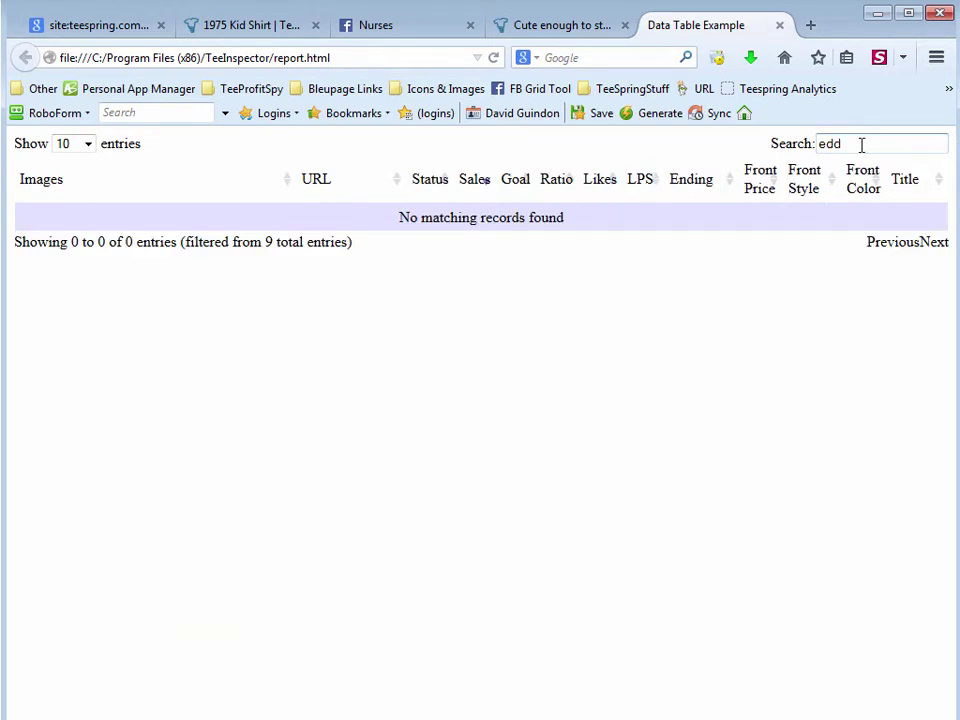
key(ctrl+a)
key(BackSpace)
Set the report to show 50 entries per page and look through all listed shirts.
click(76, 144)
click(74, 187)
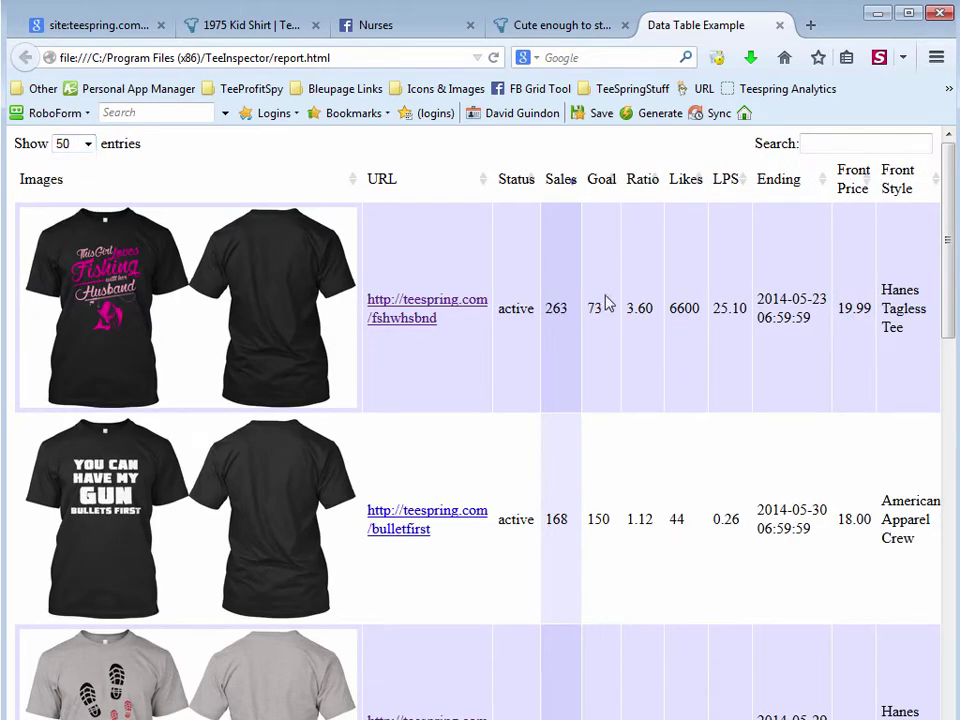
scroll(588, 290, down, 15)
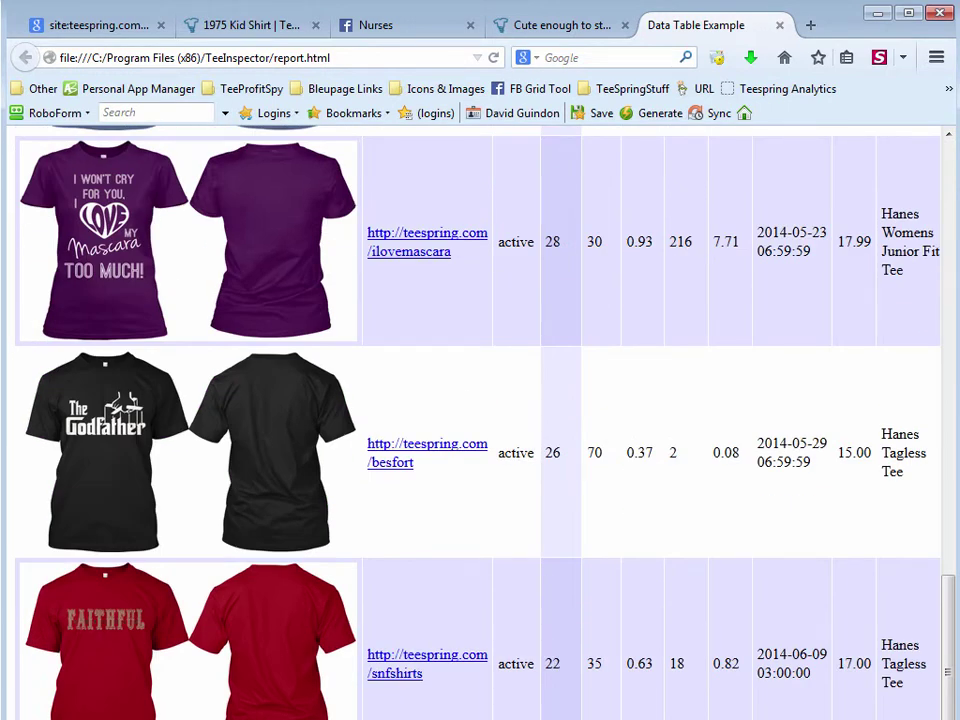
scroll(746, 480, down, 2)
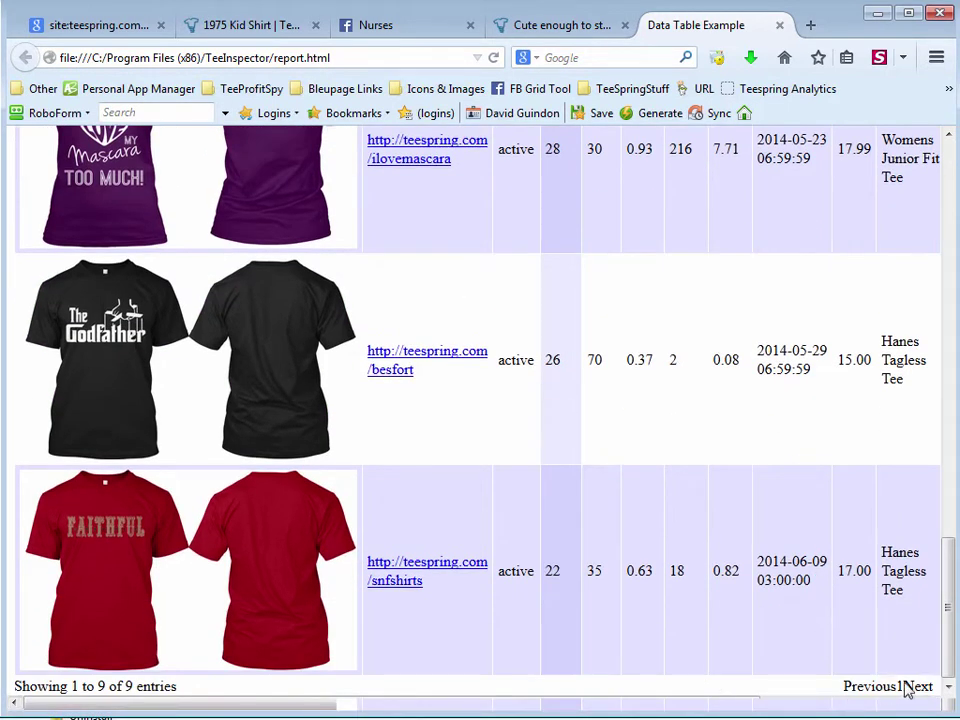
scroll(713, 589, up, 20)
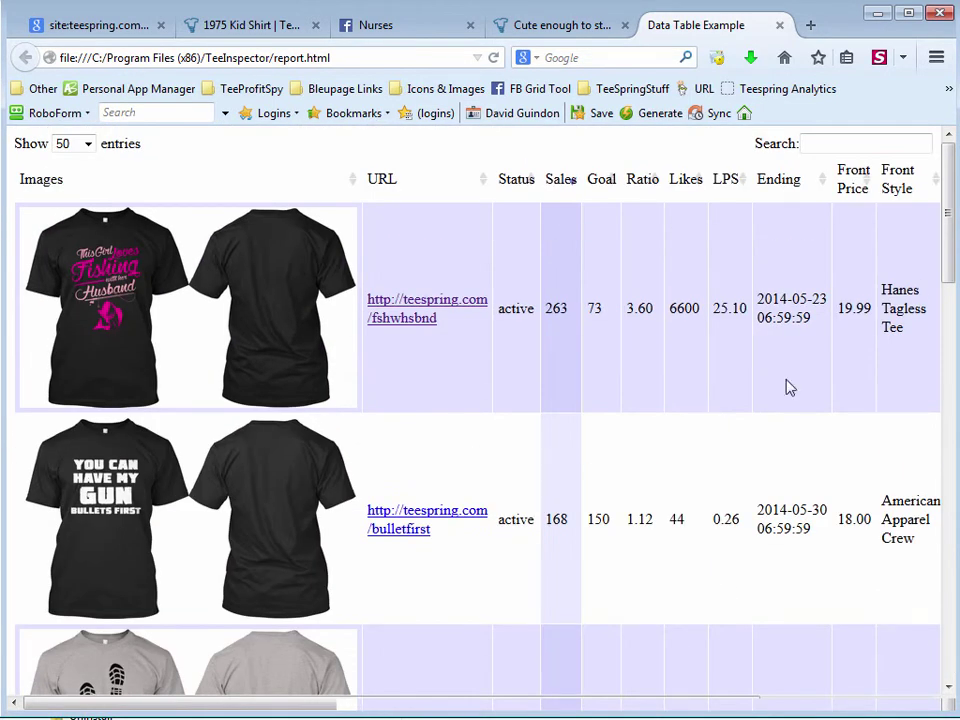
drag(947, 245, 953, 195)
Minimize the browser to return to Tee Inspector, make its window taller and show the Google search form.
click(876, 18)
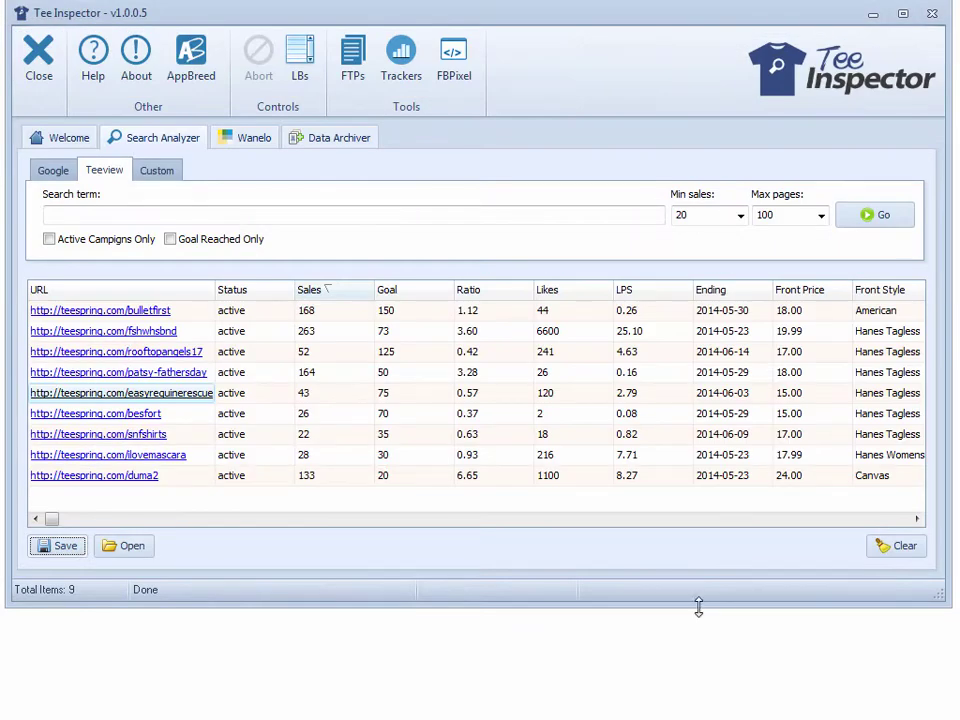
drag(699, 605, 721, 711)
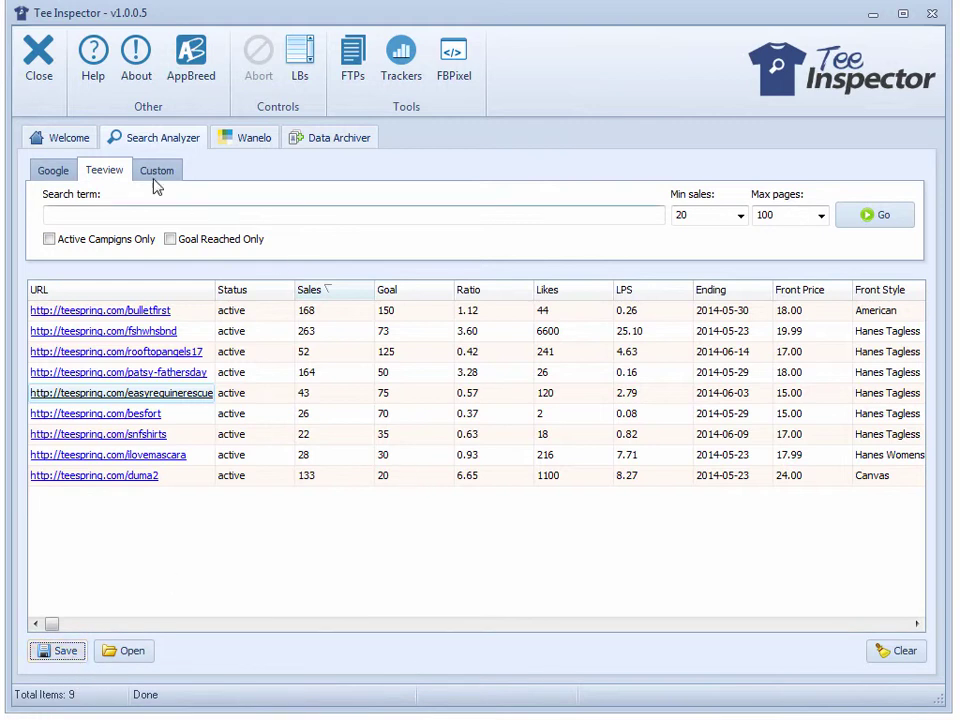
click(70, 172)
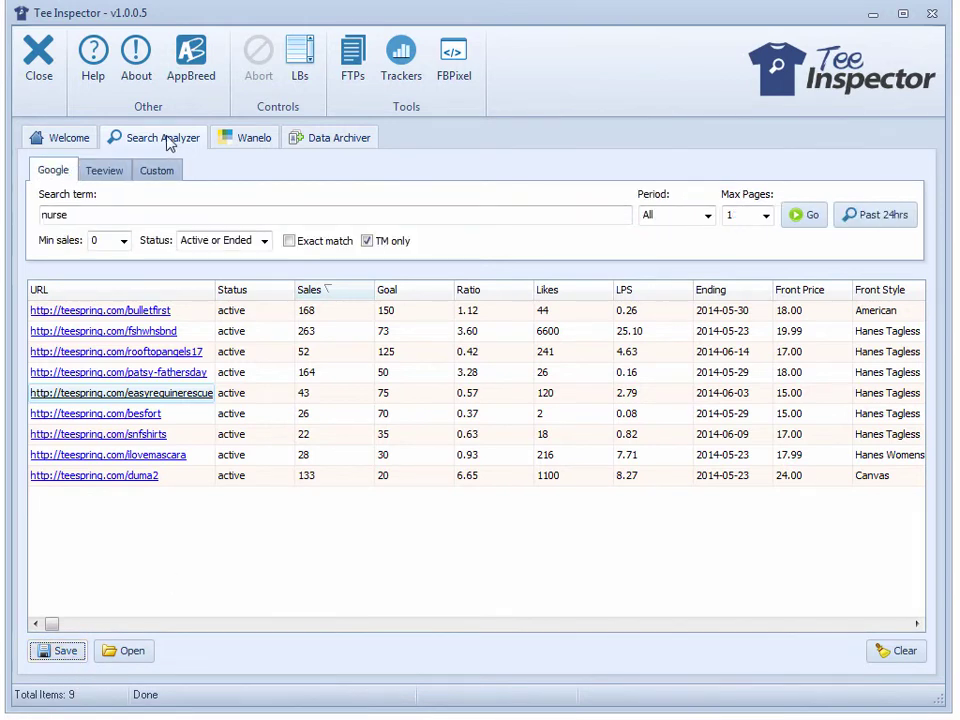
Export the Wanelo results for nurse shirt to the interactive HTML file report.html and return to the Search Analyzer.
click(254, 140)
click(58, 650)
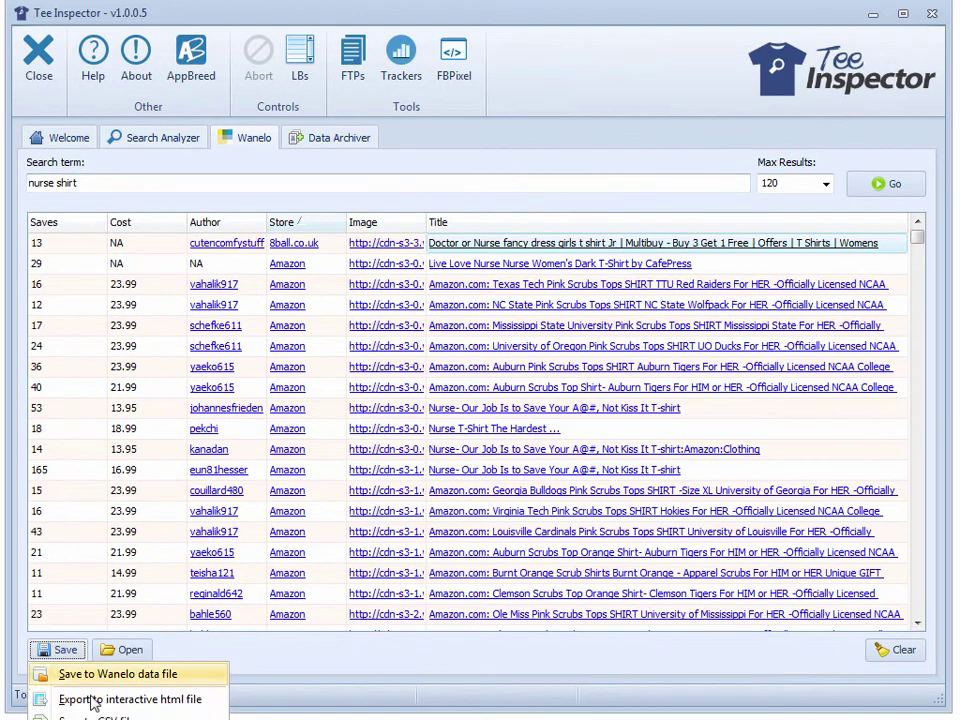
click(72, 699)
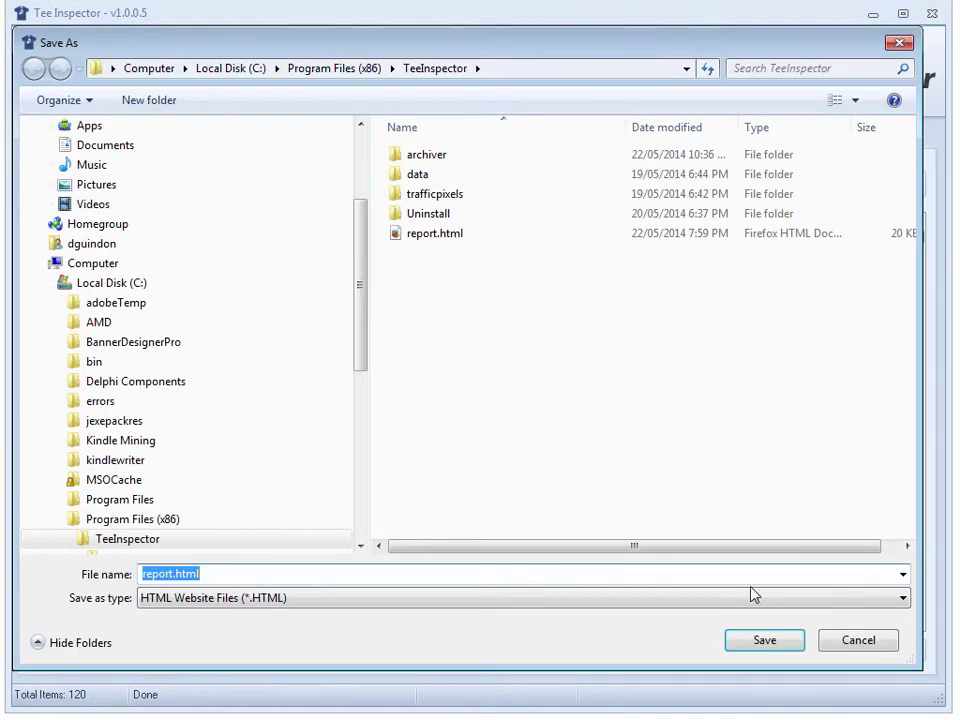
click(764, 640)
click(572, 499)
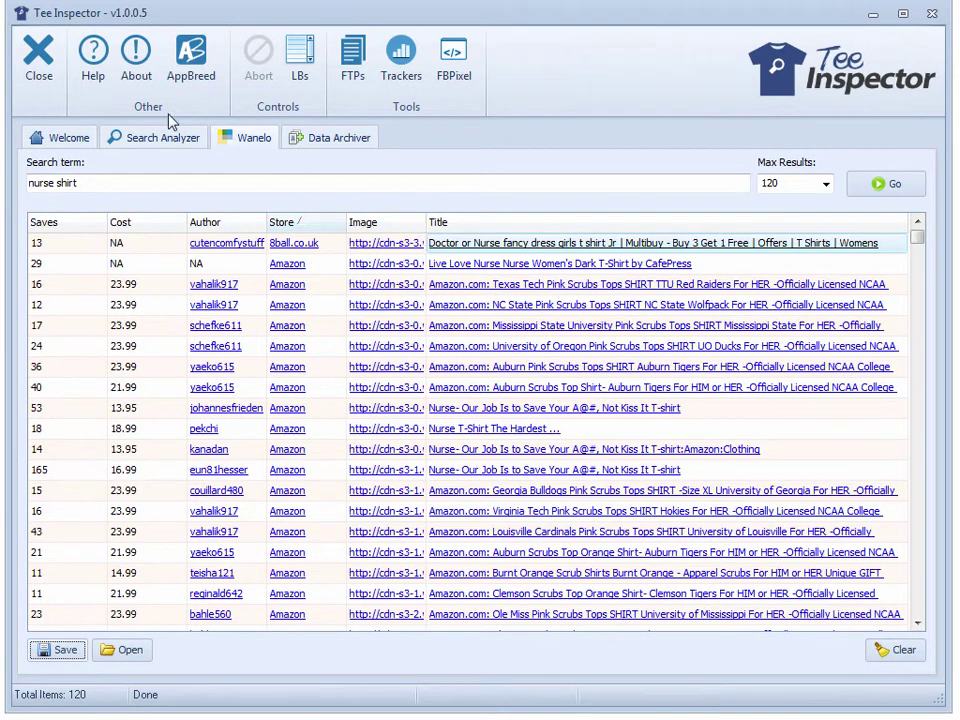
click(145, 138)
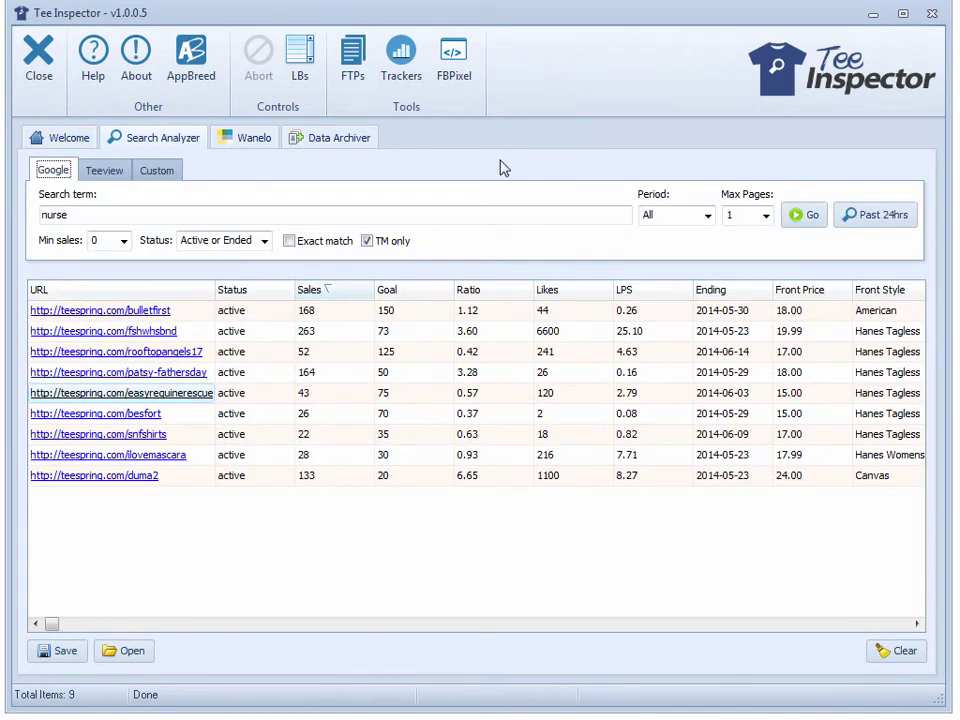